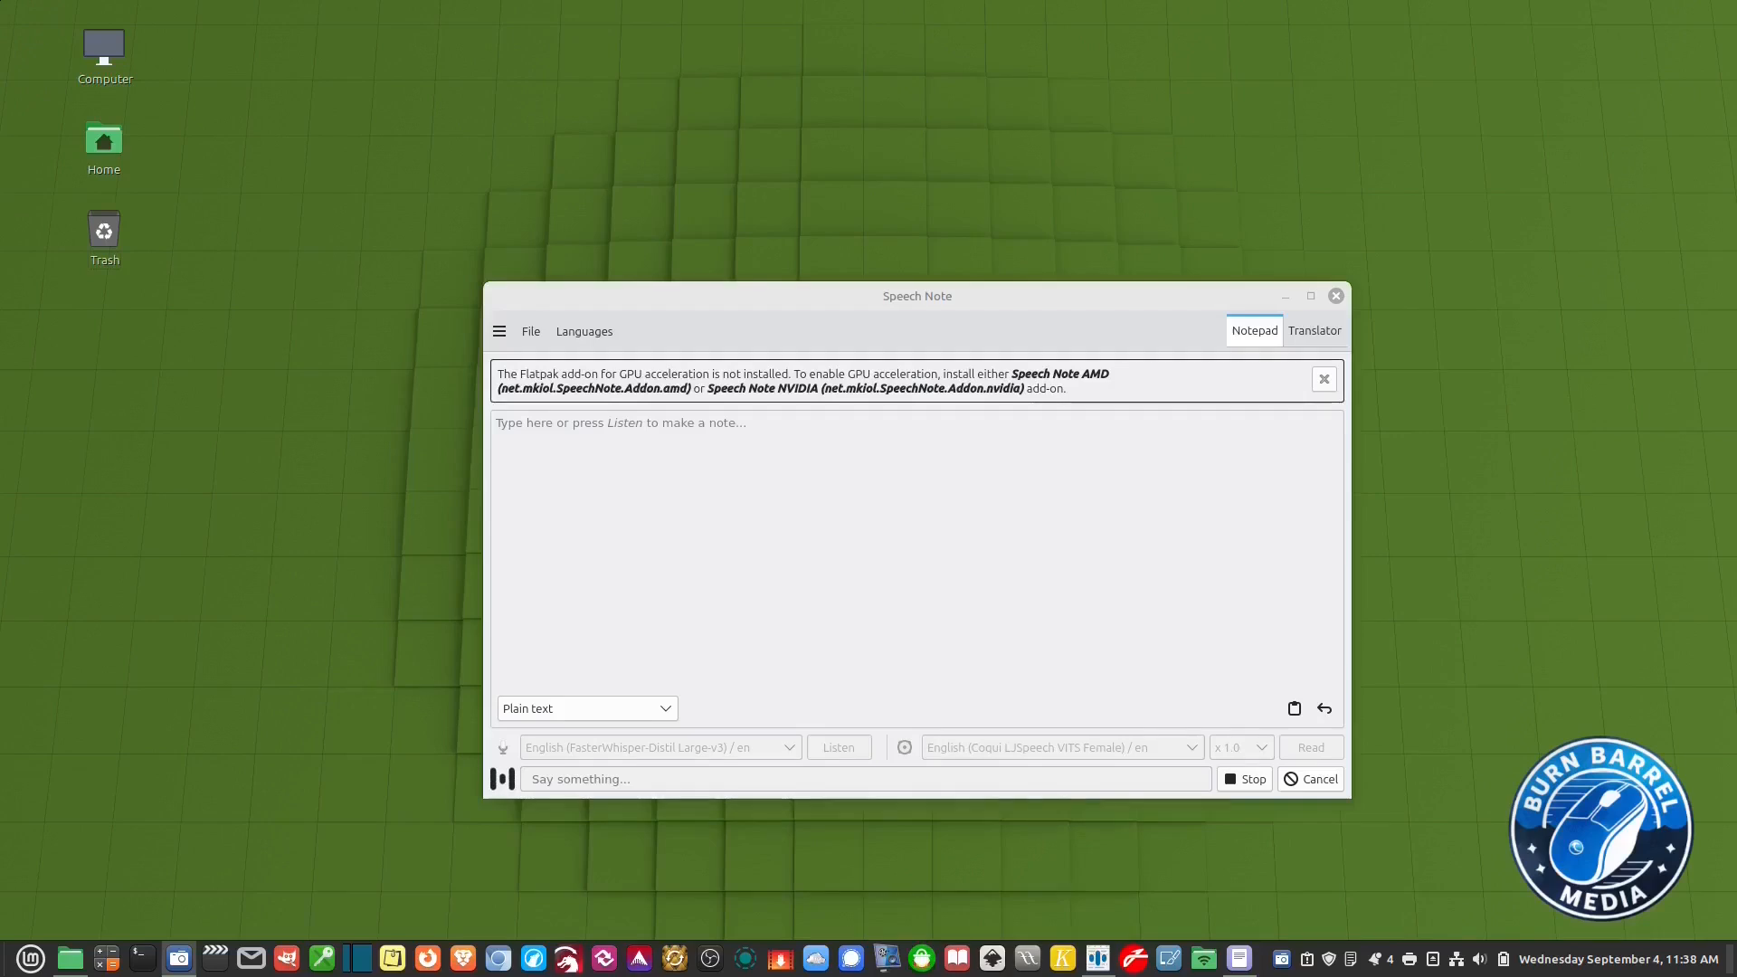
Stop listening for speech input and check the installed text-to-speech voices
{"action": "left_click", "coordinate": [1319, 782]}
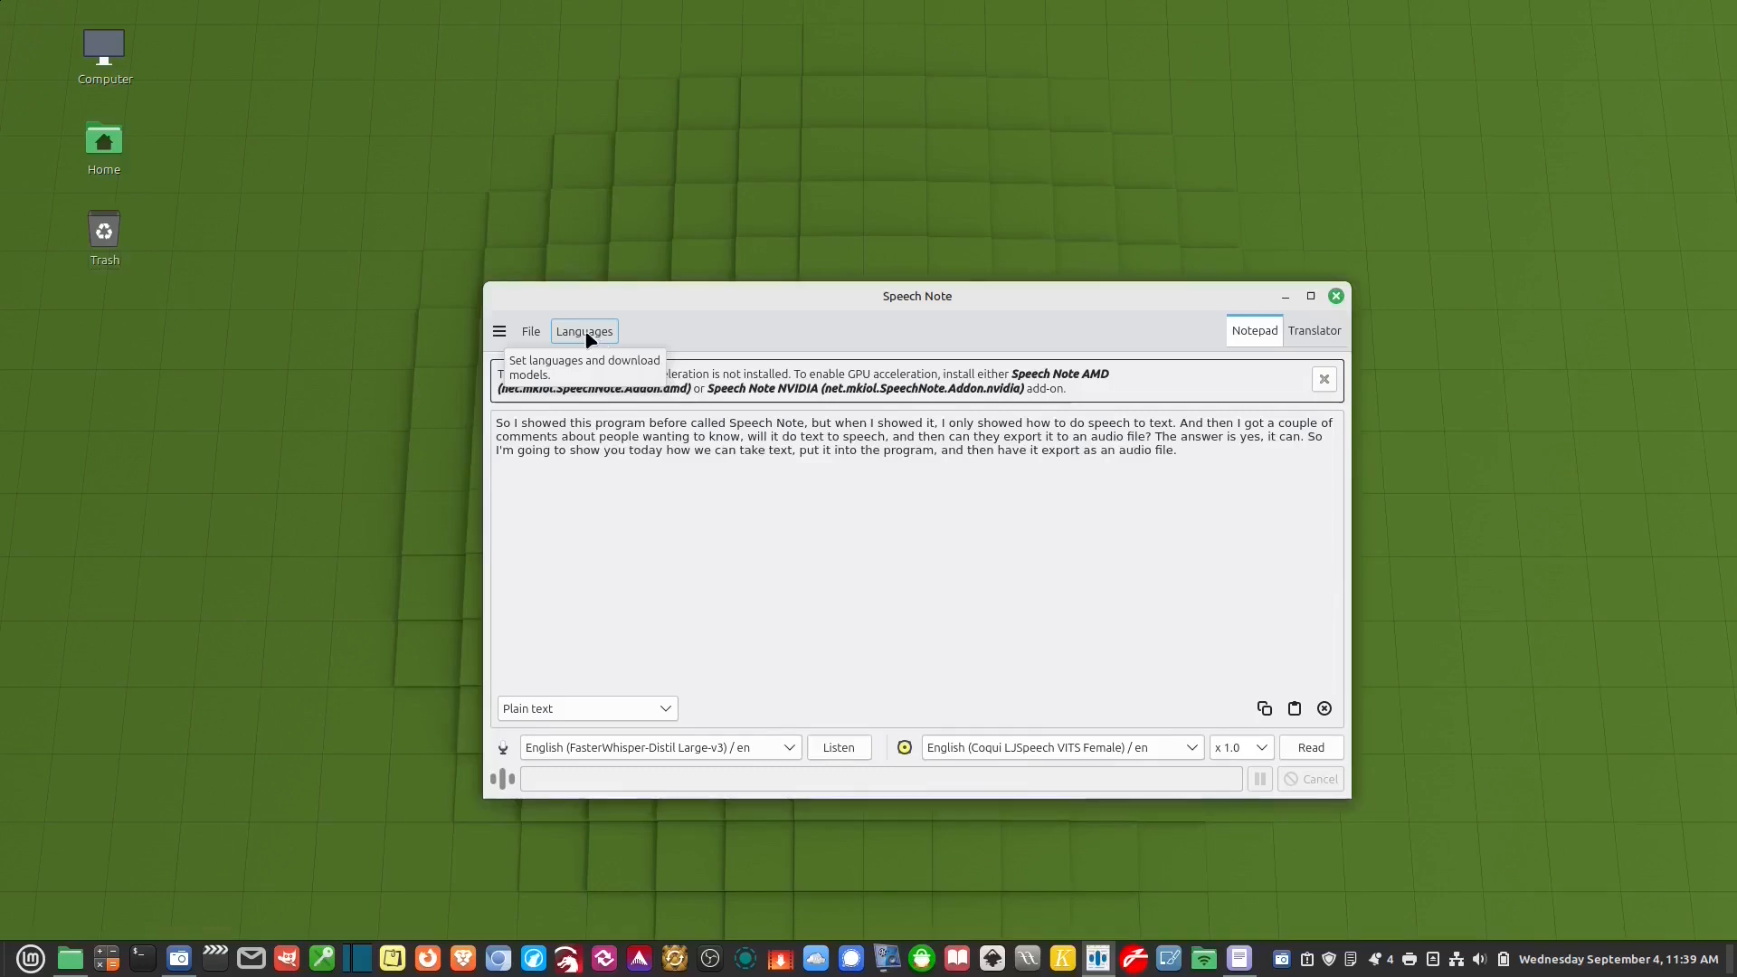
{"action": "left_click", "coordinate": [1194, 757]}
{"action": "left_click", "coordinate": [1194, 755]}
{"action": "left_click", "coordinate": [1157, 629]}
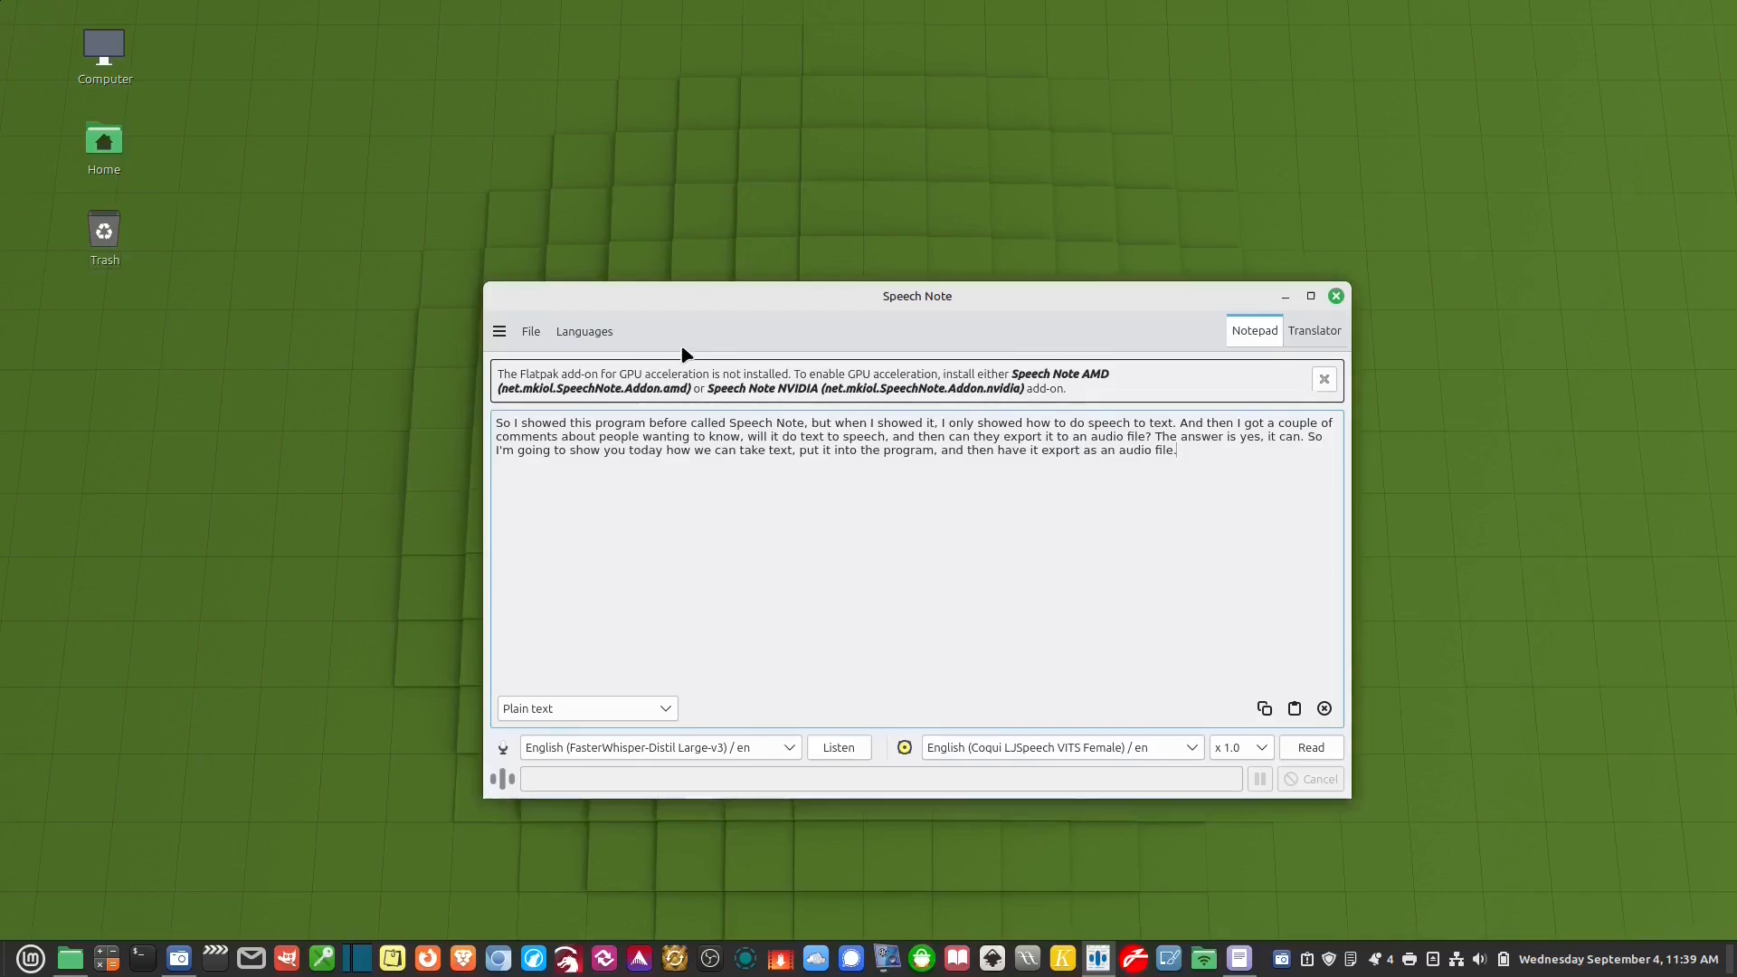
Choose English / en in the Languages list to show its speech models
{"action": "left_click", "coordinate": [583, 331]}
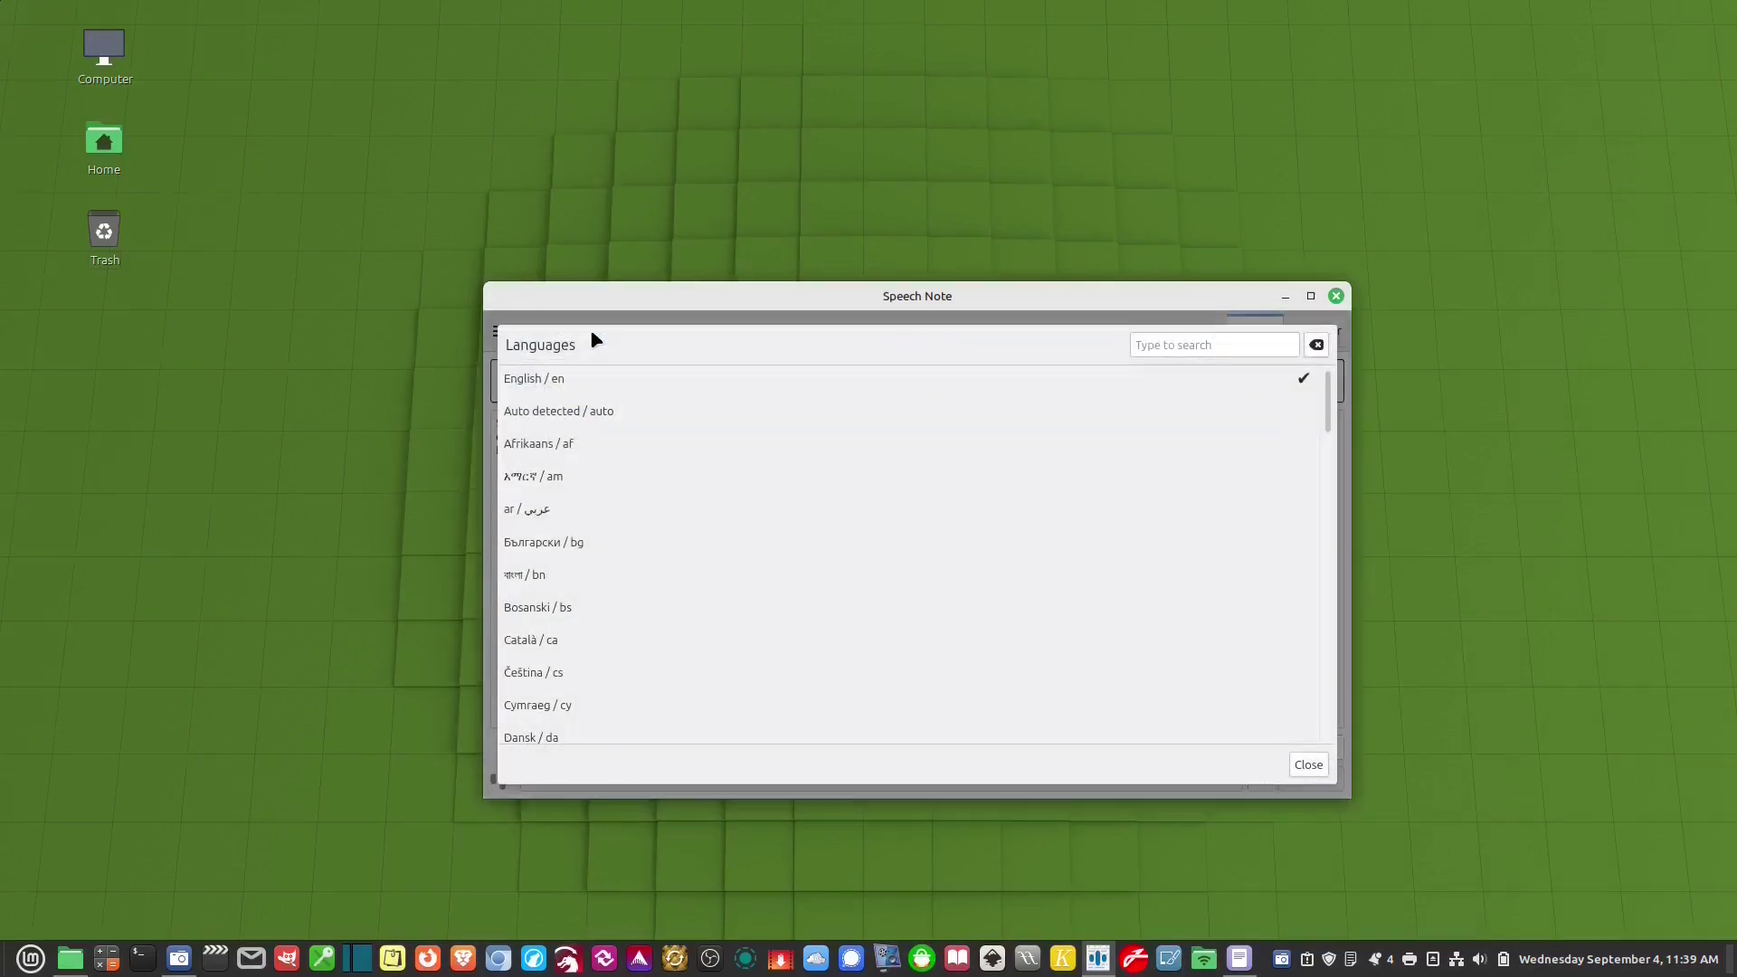
{"action": "left_click", "coordinate": [558, 384]}
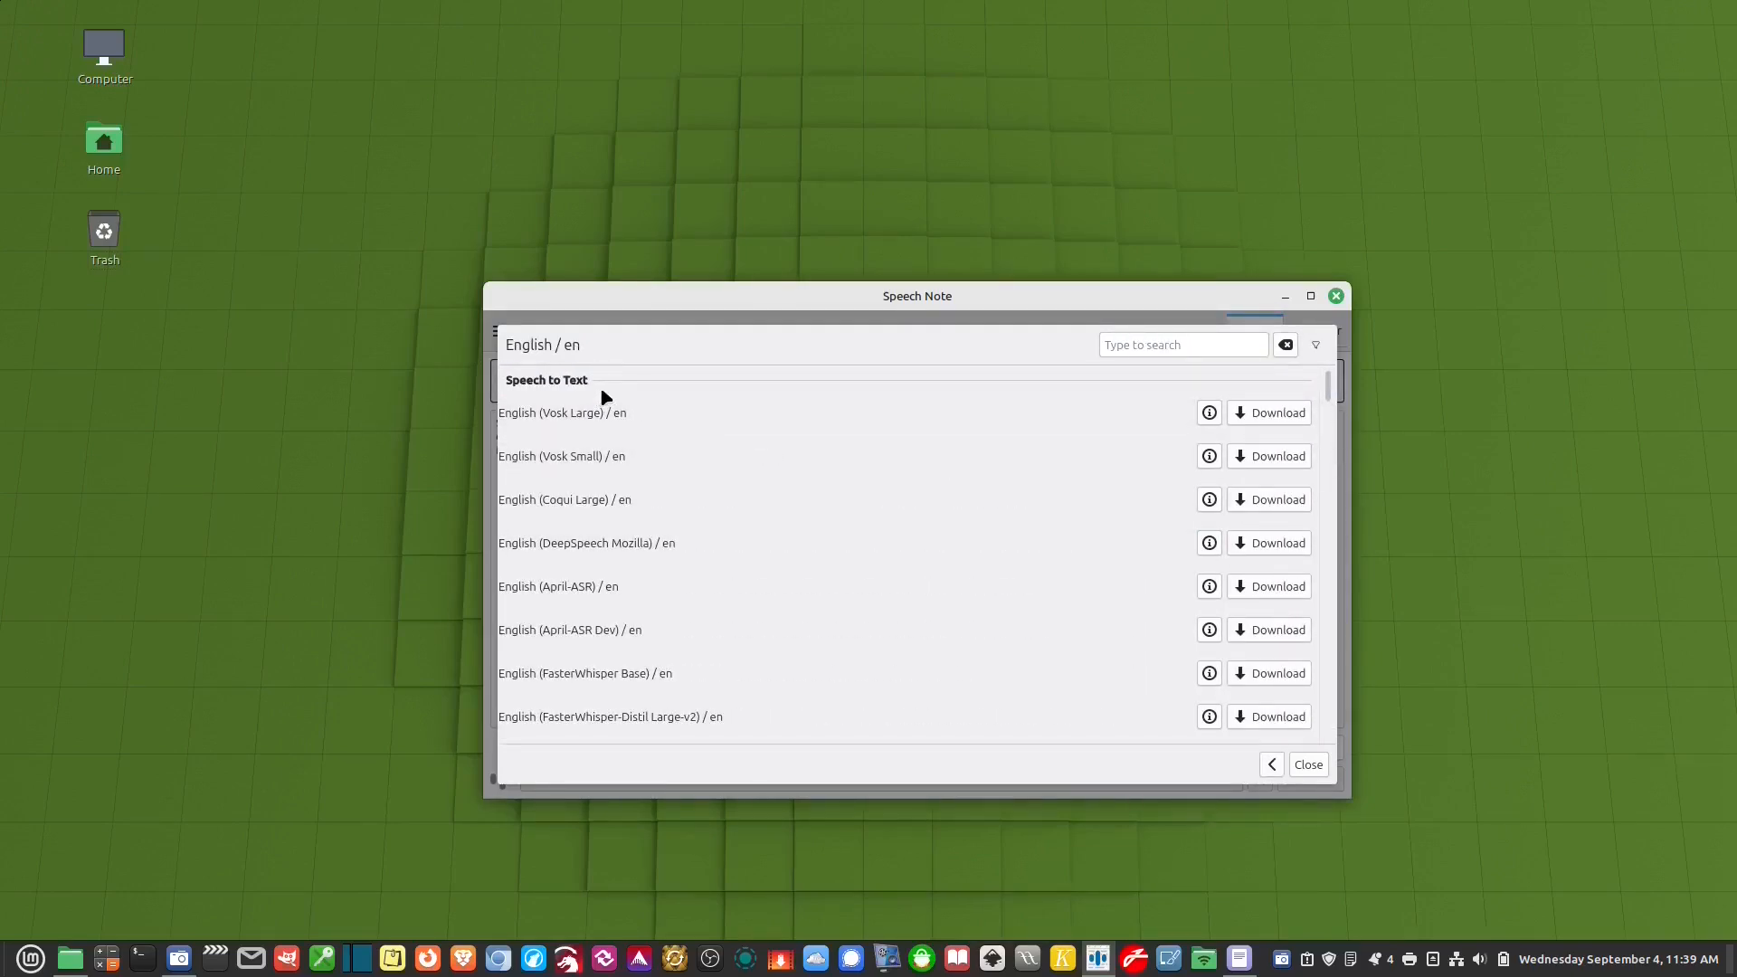
{"action": "scroll", "coordinate": [724, 434], "scroll_direction": "down", "scroll_amount": 3}
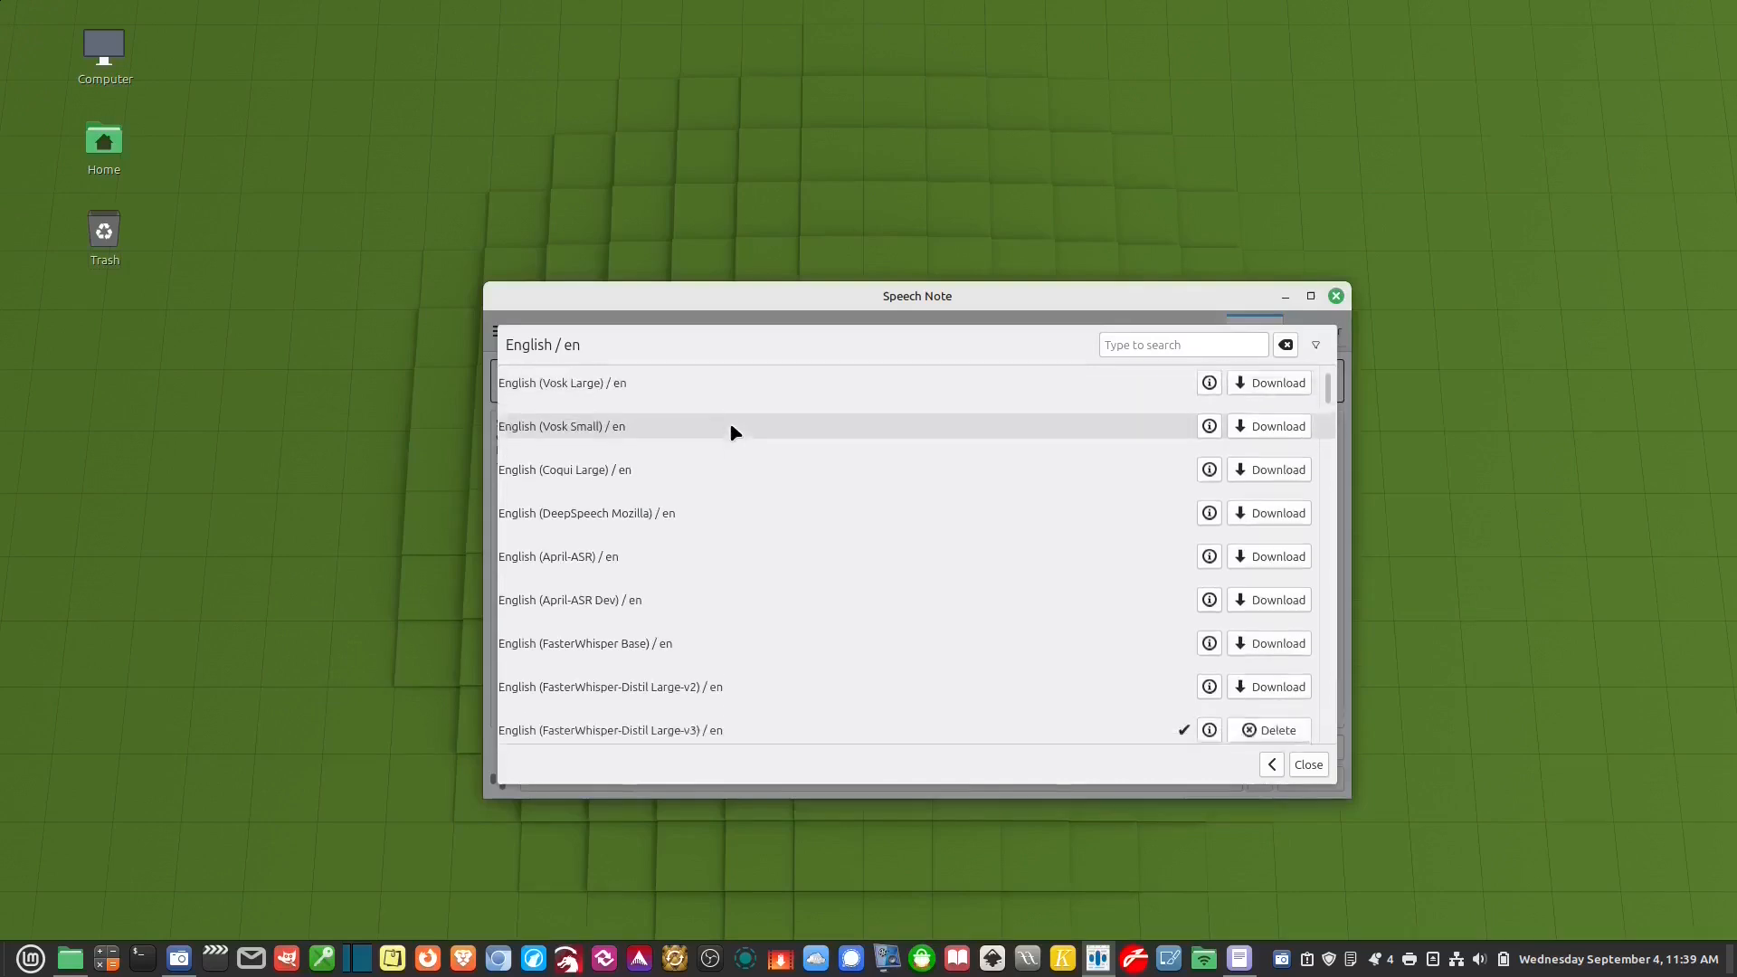
{"action": "scroll", "coordinate": [726, 435], "scroll_direction": "down", "scroll_amount": 3}
{"action": "scroll", "coordinate": [728, 434], "scroll_direction": "down", "scroll_amount": 3}
{"action": "scroll", "coordinate": [730, 434], "scroll_direction": "down", "scroll_amount": 2}
{"action": "scroll", "coordinate": [730, 432], "scroll_direction": "down", "scroll_amount": 3}
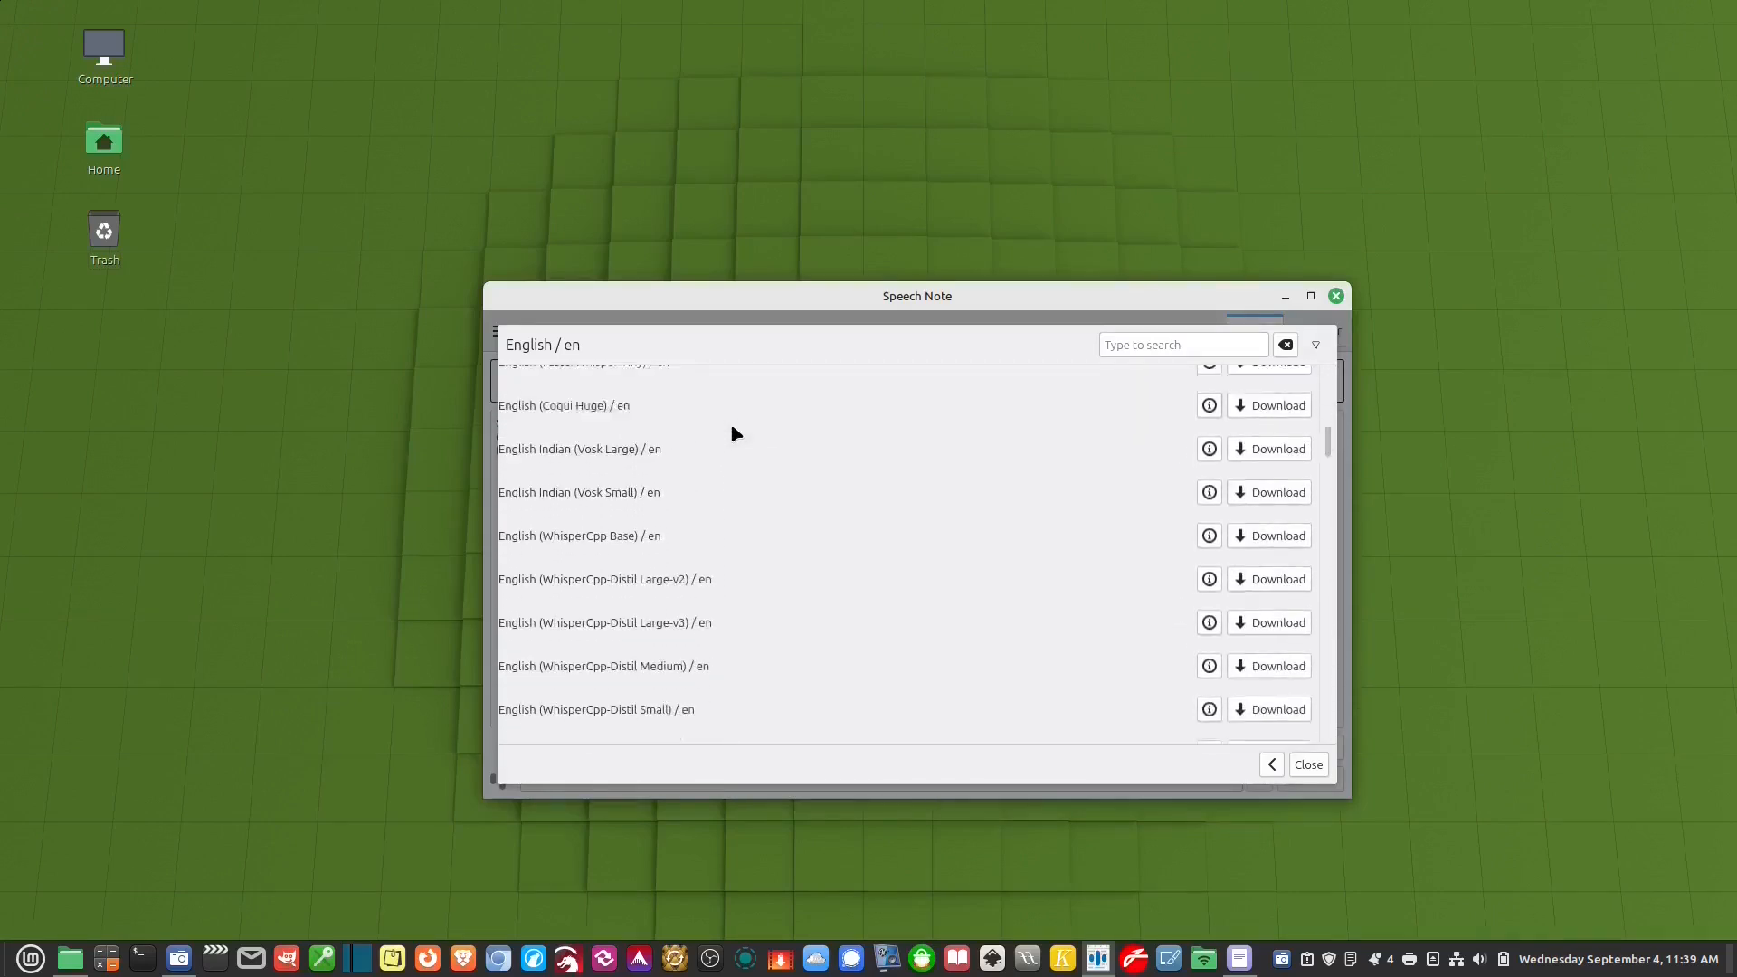
{"action": "scroll", "coordinate": [730, 432], "scroll_direction": "down", "scroll_amount": 3}
{"action": "scroll", "coordinate": [730, 433], "scroll_direction": "down", "scroll_amount": 3}
{"action": "scroll", "coordinate": [730, 433], "scroll_direction": "down", "scroll_amount": 2}
{"action": "scroll", "coordinate": [730, 433], "scroll_direction": "down", "scroll_amount": 1}
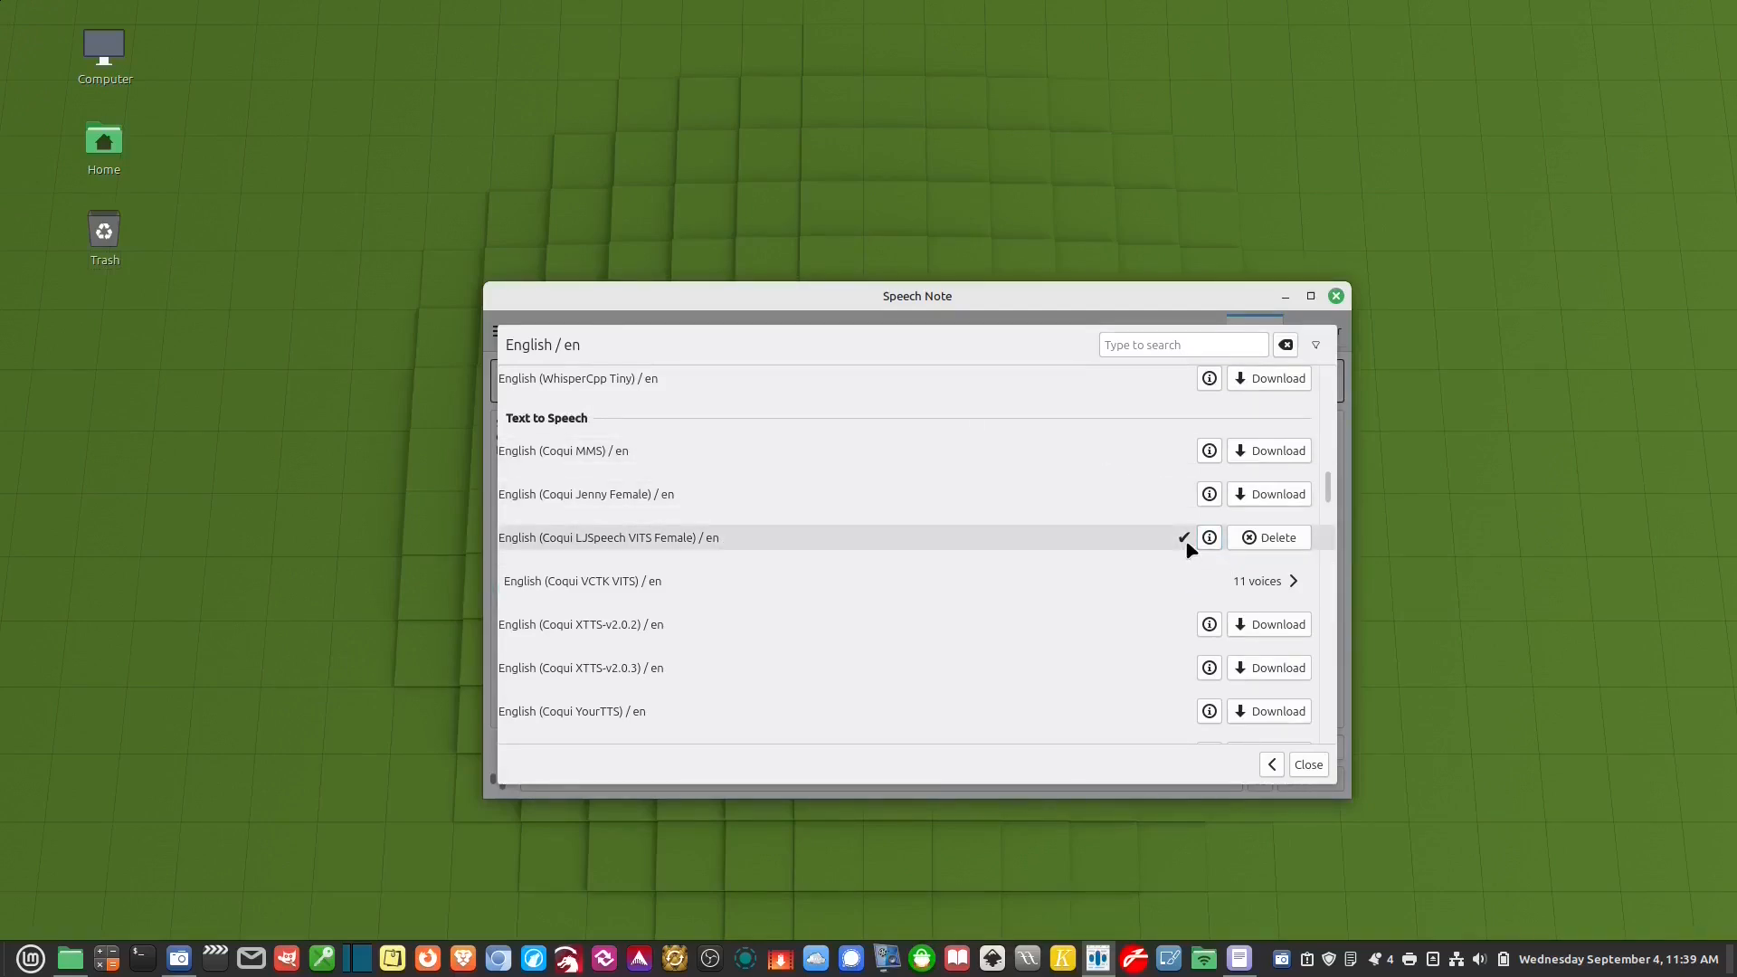
{"action": "scroll", "coordinate": [1142, 580], "scroll_direction": "down", "scroll_amount": 5}
{"action": "scroll", "coordinate": [1141, 578], "scroll_direction": "down", "scroll_amount": 2}
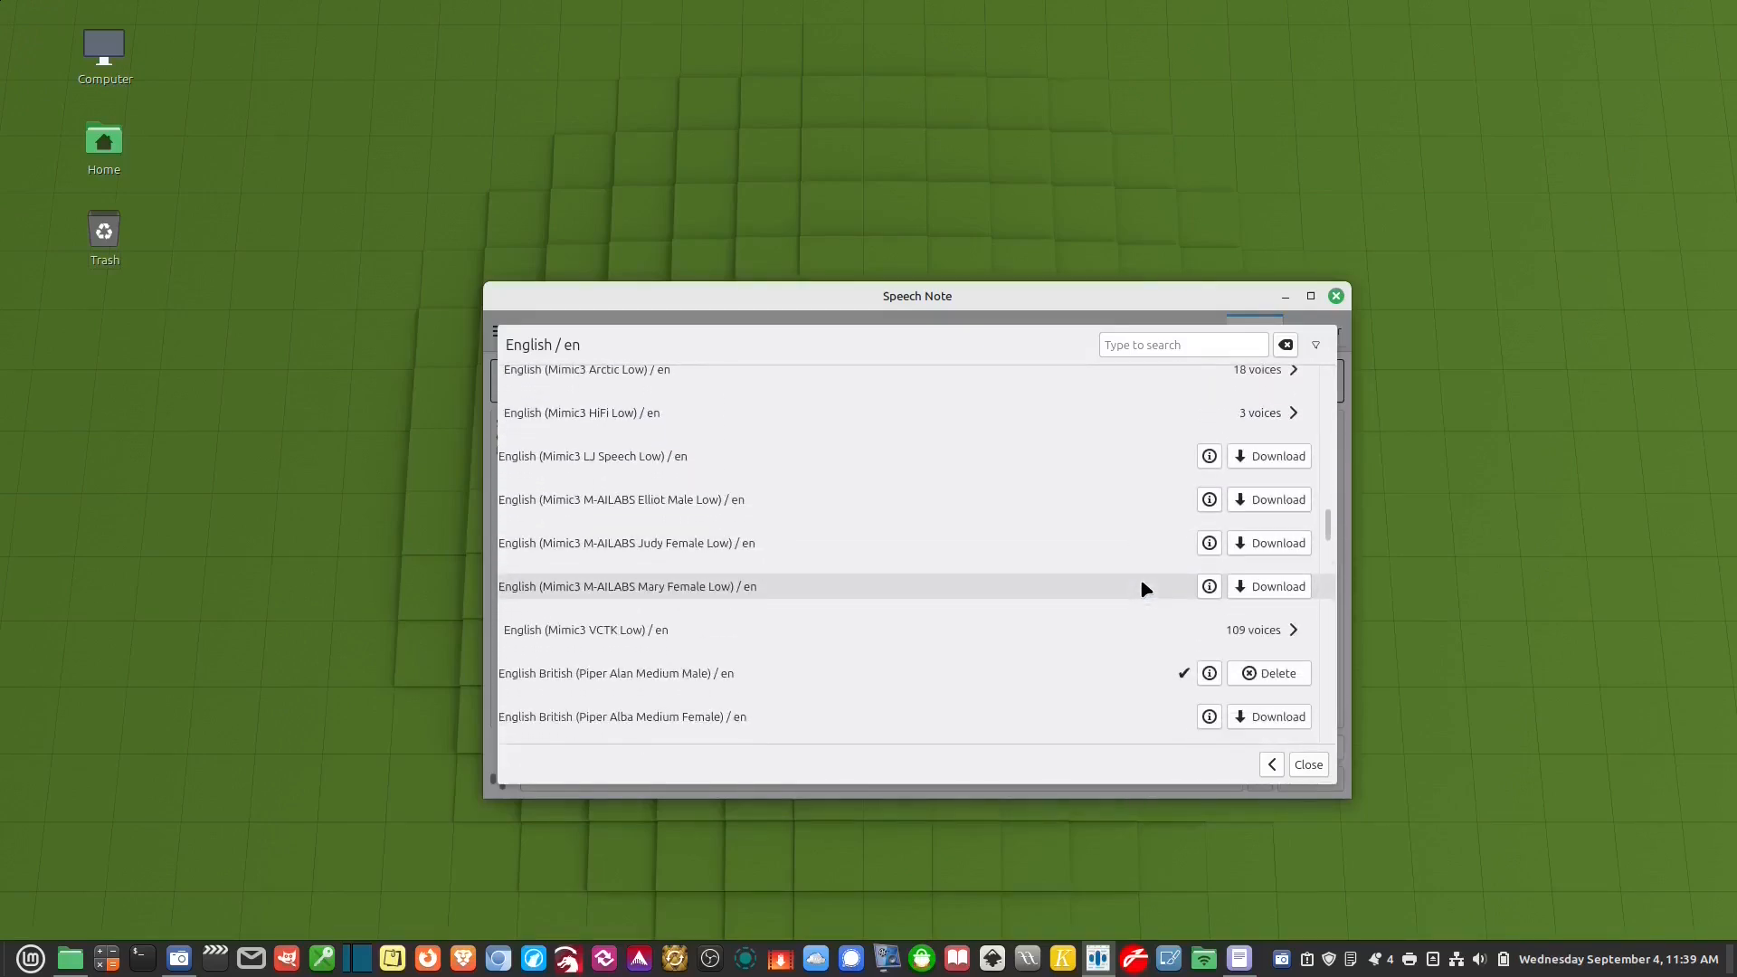
{"action": "scroll", "coordinate": [1140, 579], "scroll_direction": "down", "scroll_amount": 1}
{"action": "scroll", "coordinate": [1113, 583], "scroll_direction": "down", "scroll_amount": 1}
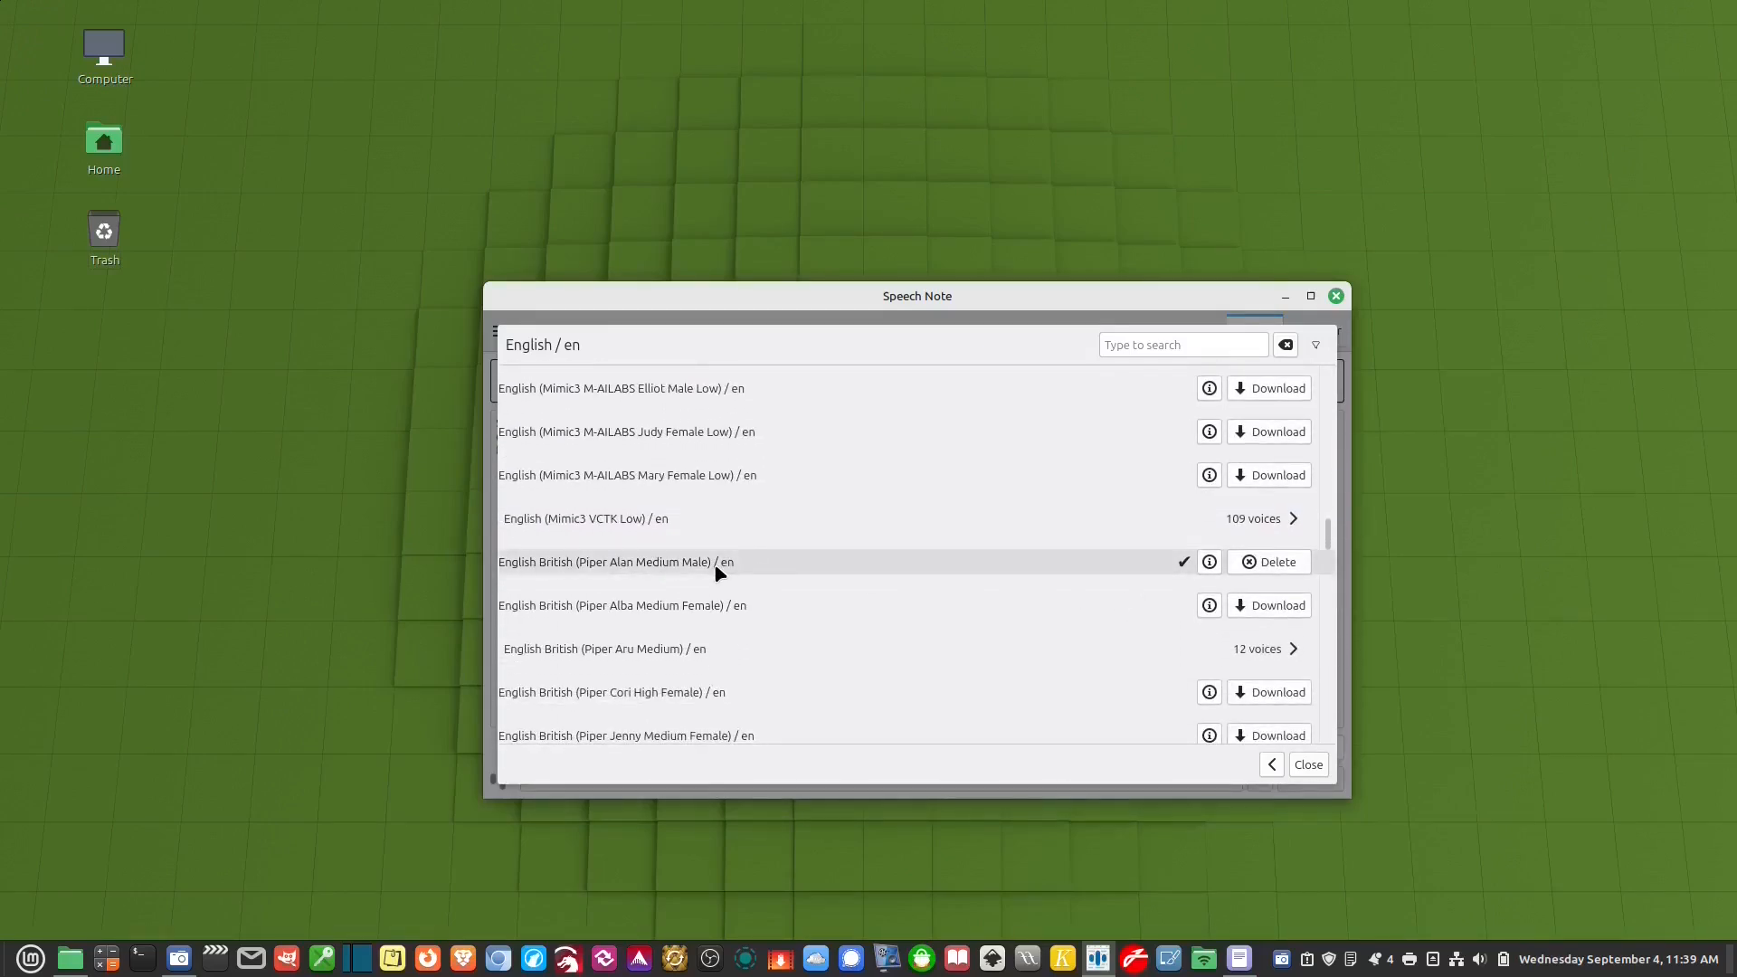
{"action": "scroll", "coordinate": [1121, 583], "scroll_direction": "down", "scroll_amount": 3}
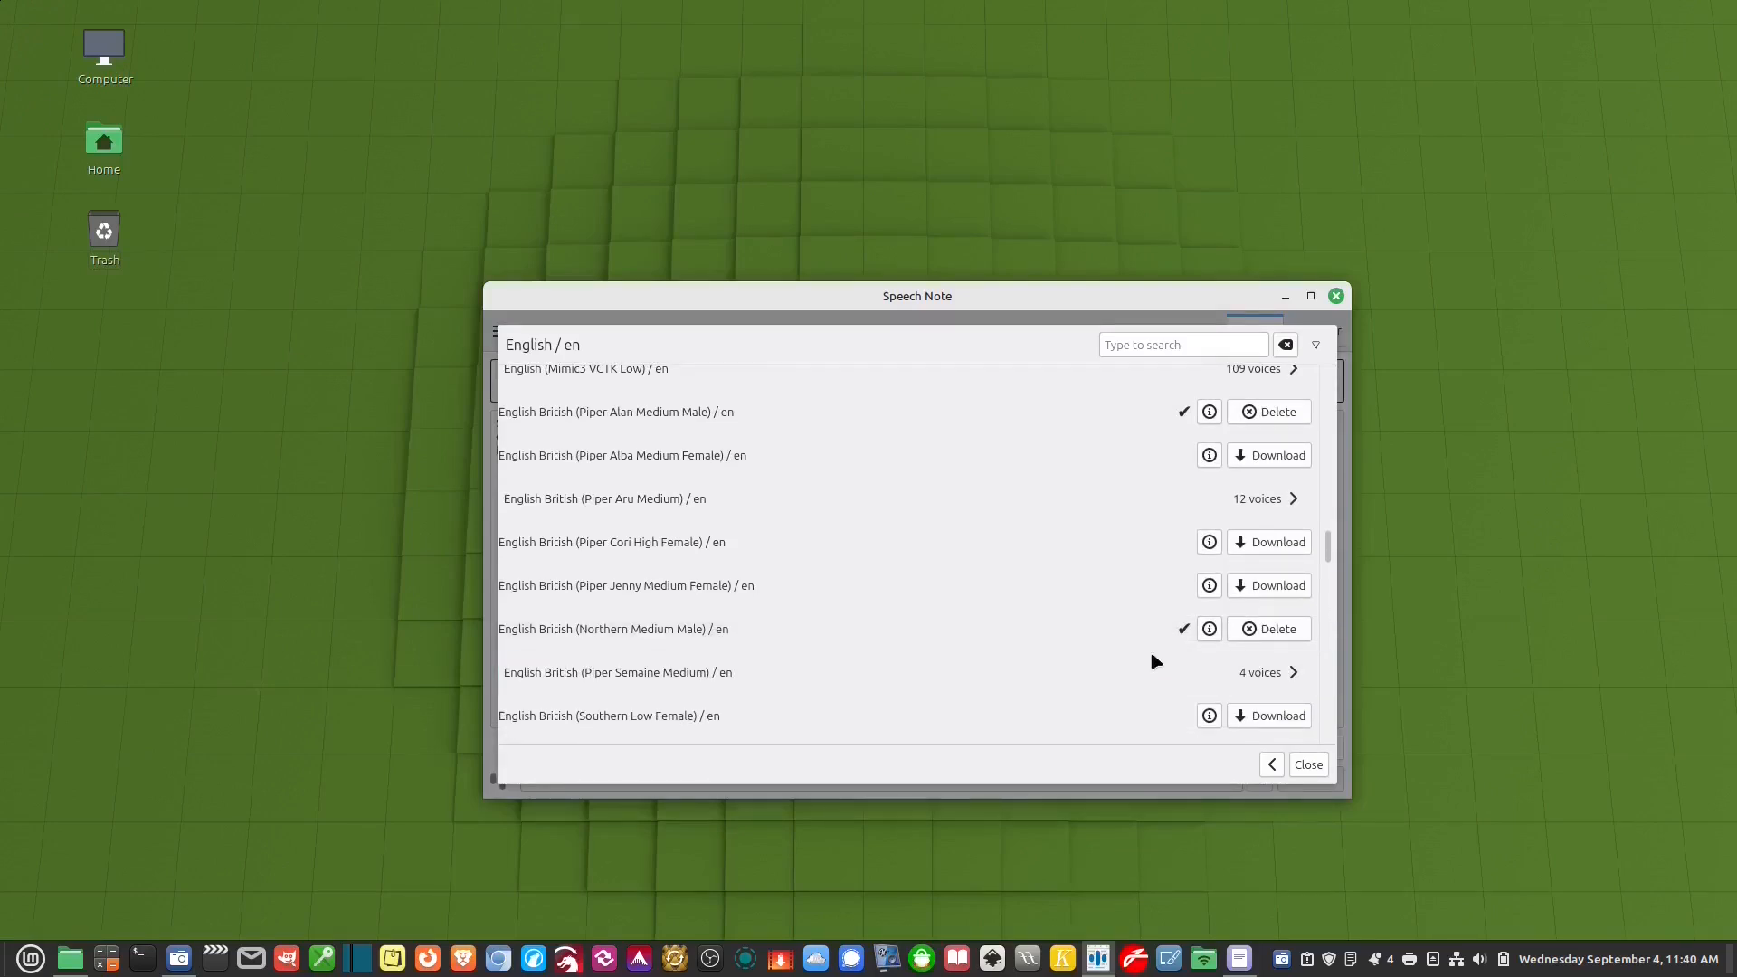
{"action": "scroll", "coordinate": [1212, 633], "scroll_direction": "up", "scroll_amount": 5}
{"action": "scroll", "coordinate": [1209, 632], "scroll_direction": "up", "scroll_amount": 5}
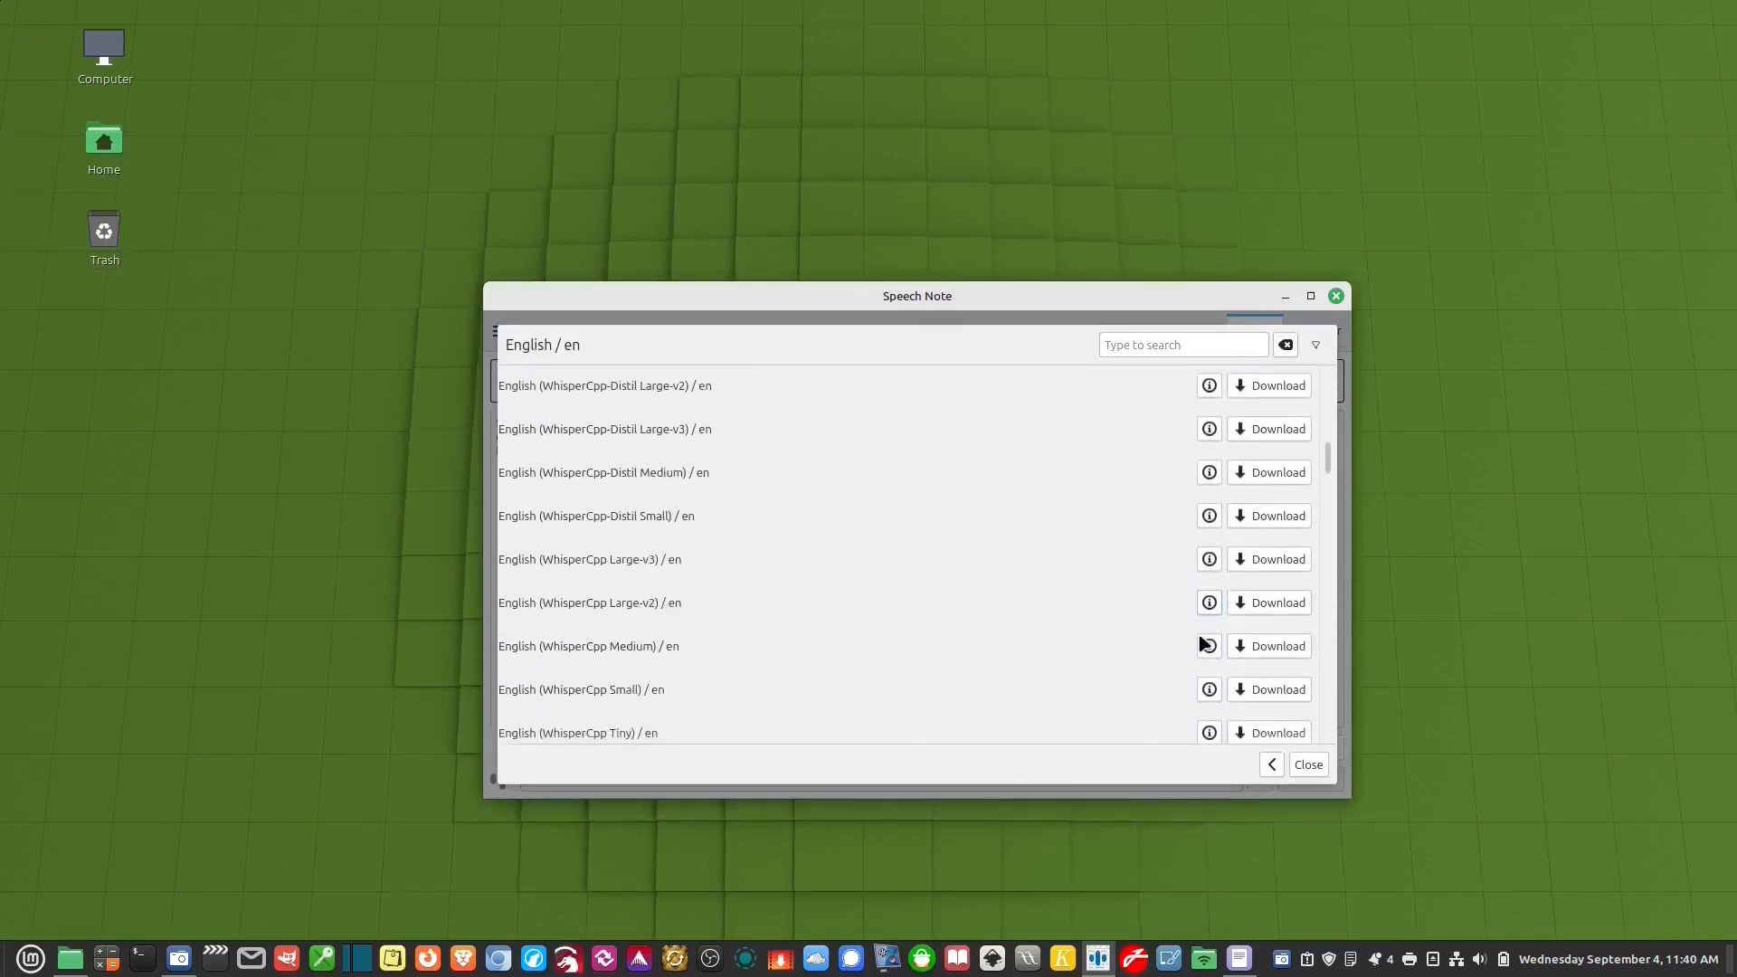
{"action": "scroll", "coordinate": [1200, 631], "scroll_direction": "down", "scroll_amount": 3}
{"action": "scroll", "coordinate": [1196, 612], "scroll_direction": "down", "scroll_amount": 2}
{"action": "scroll", "coordinate": [1190, 593], "scroll_direction": "down", "scroll_amount": 1}
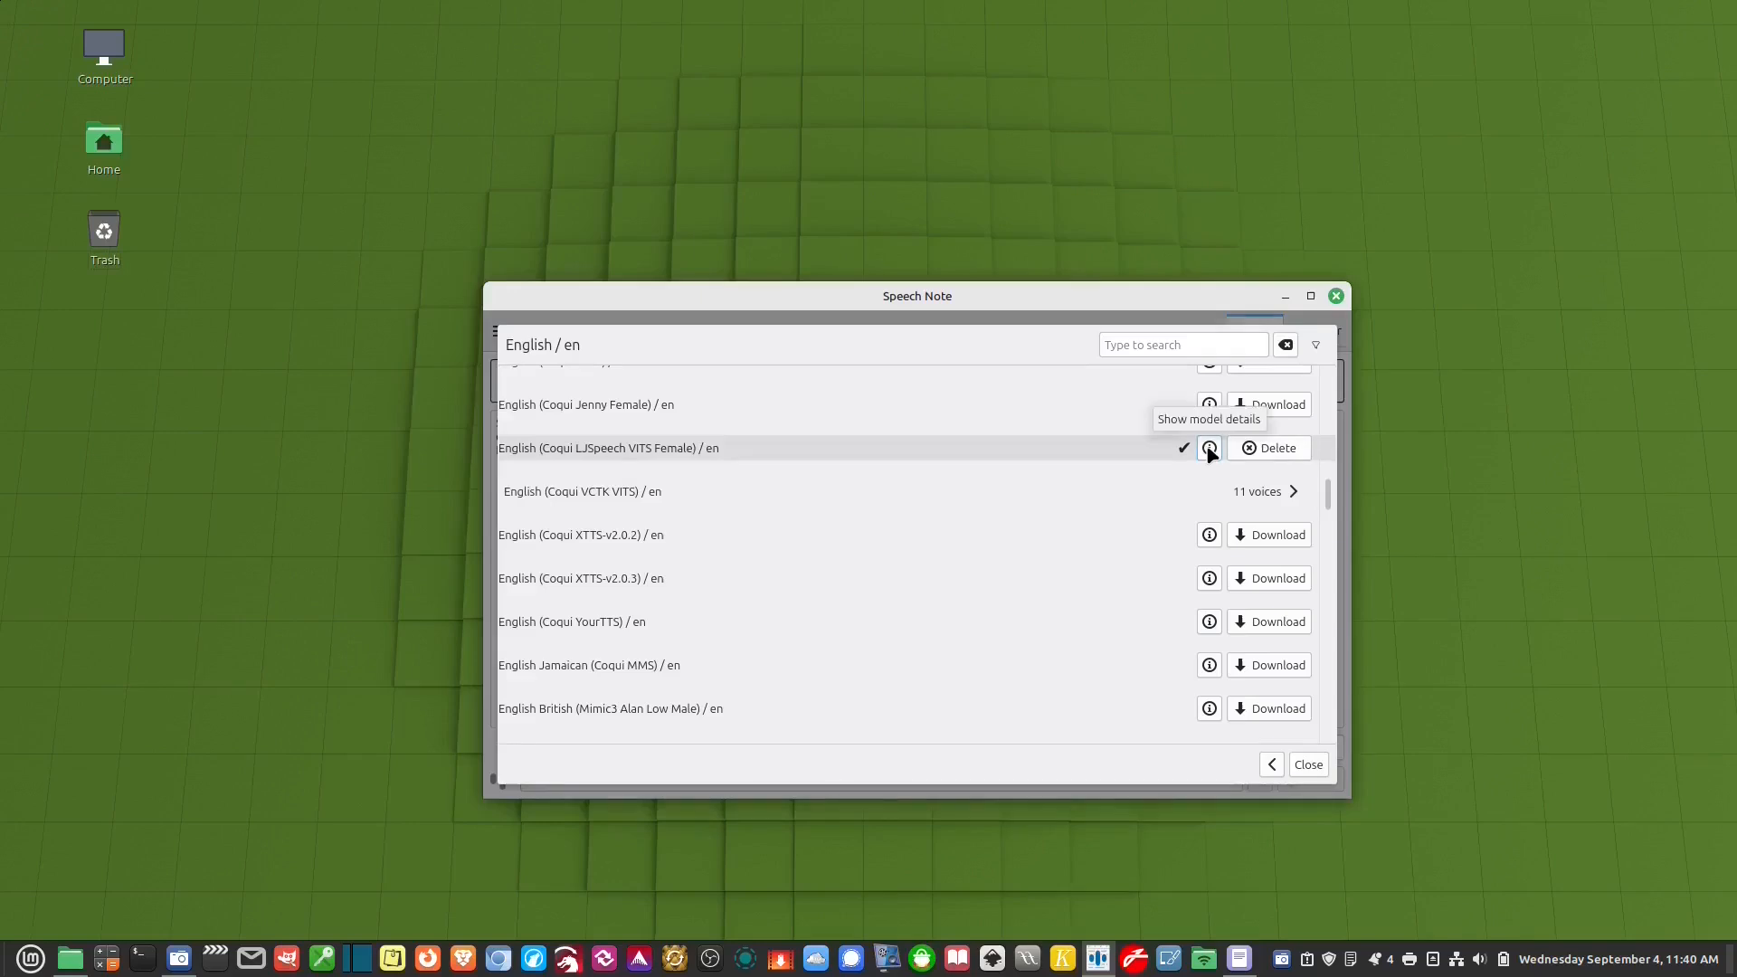
Review details of LJSpeech VITS Female, Piper Alan Medium Male and Northern Medium Male voices
{"action": "left_click", "coordinate": [1210, 448]}
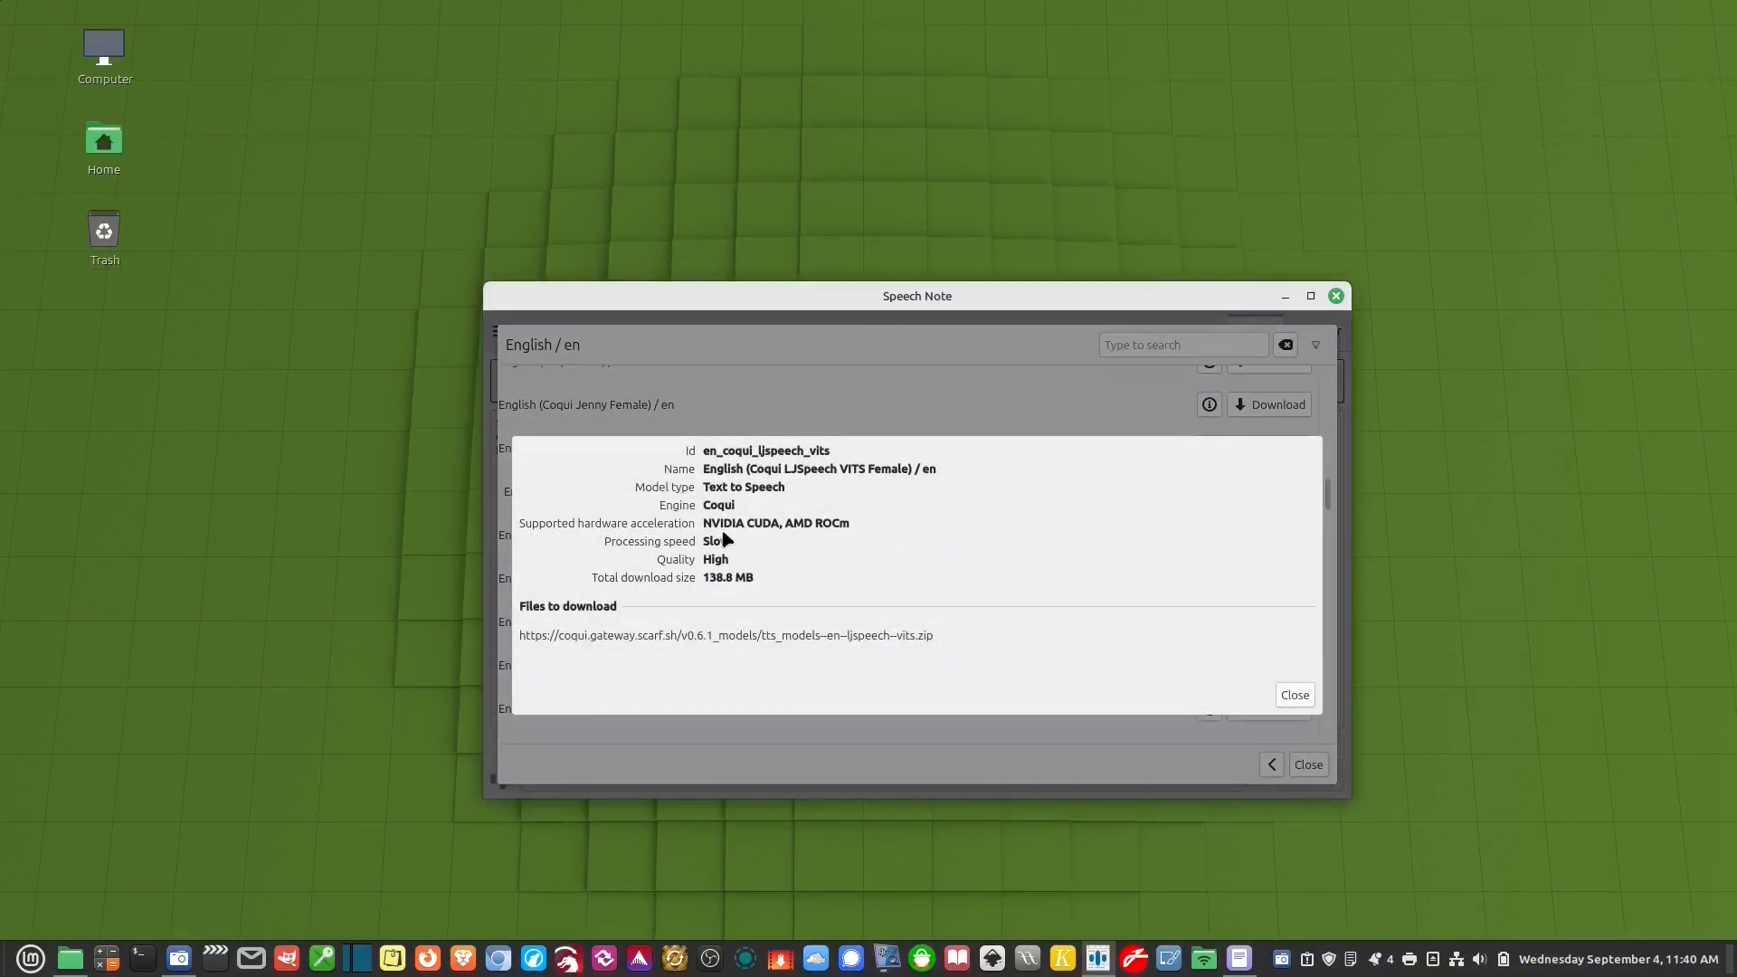
{"action": "left_click", "coordinate": [1294, 695]}
{"action": "scroll", "coordinate": [1098, 622], "scroll_direction": "down", "scroll_amount": 1}
{"action": "scroll", "coordinate": [1098, 621], "scroll_direction": "down", "scroll_amount": 3}
{"action": "scroll", "coordinate": [1097, 623], "scroll_direction": "down", "scroll_amount": 2}
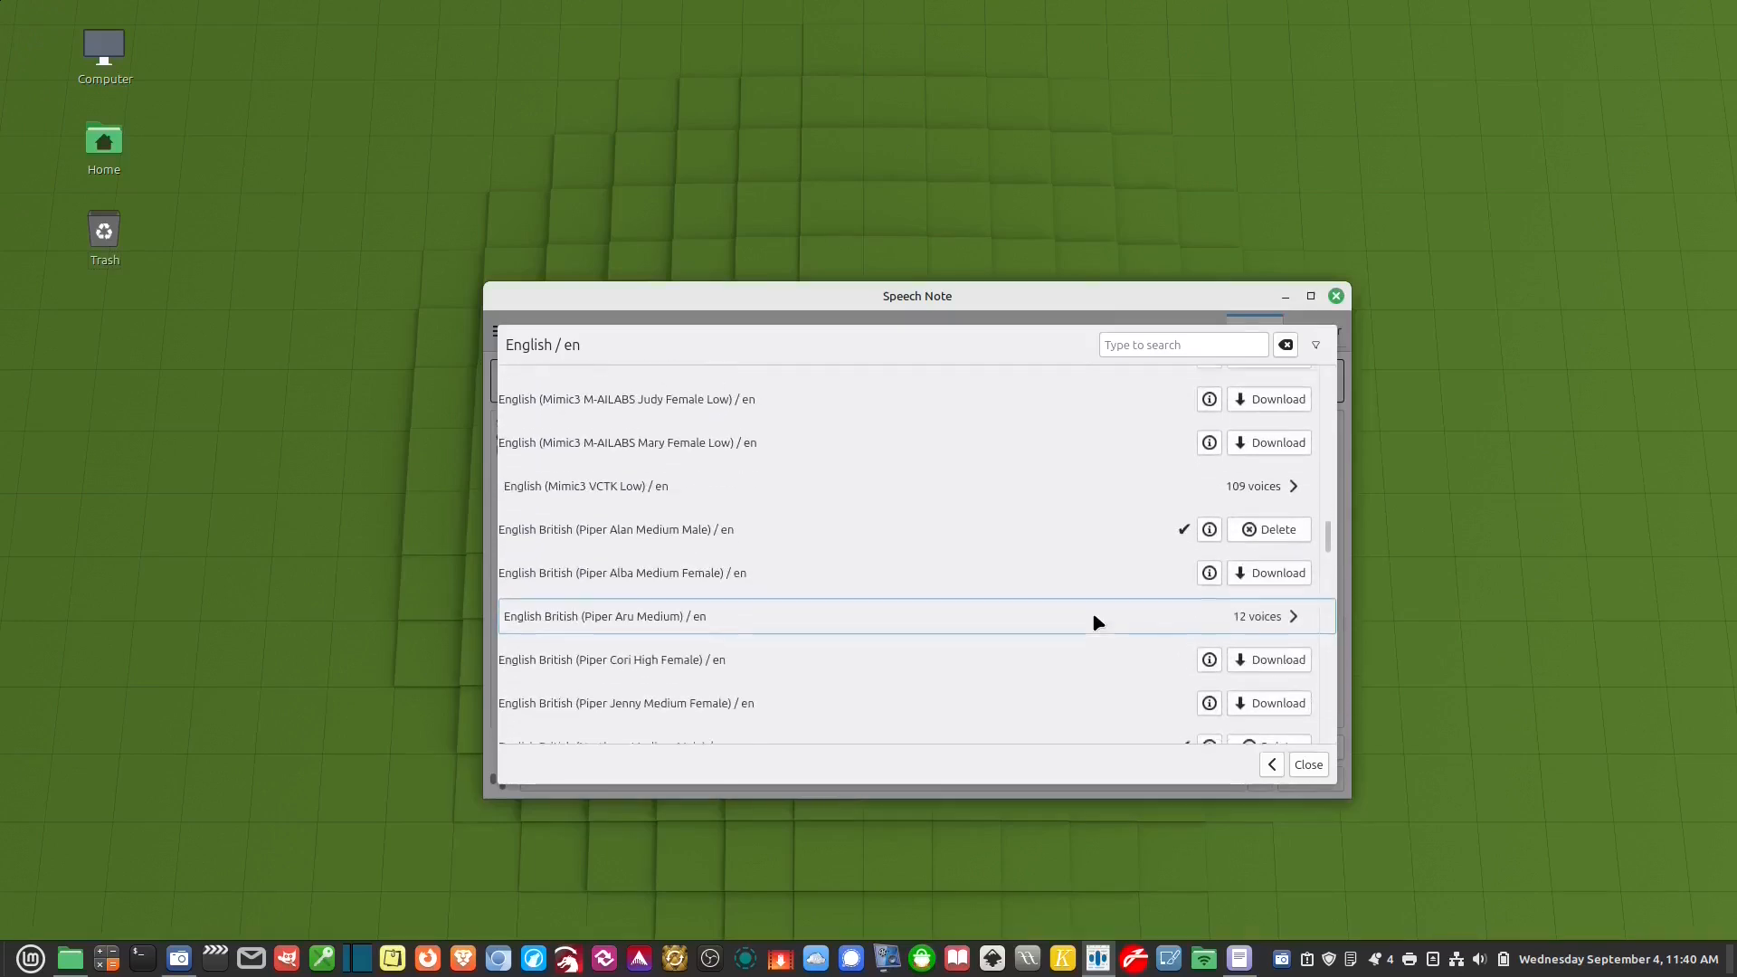
{"action": "left_click", "coordinate": [1211, 524]}
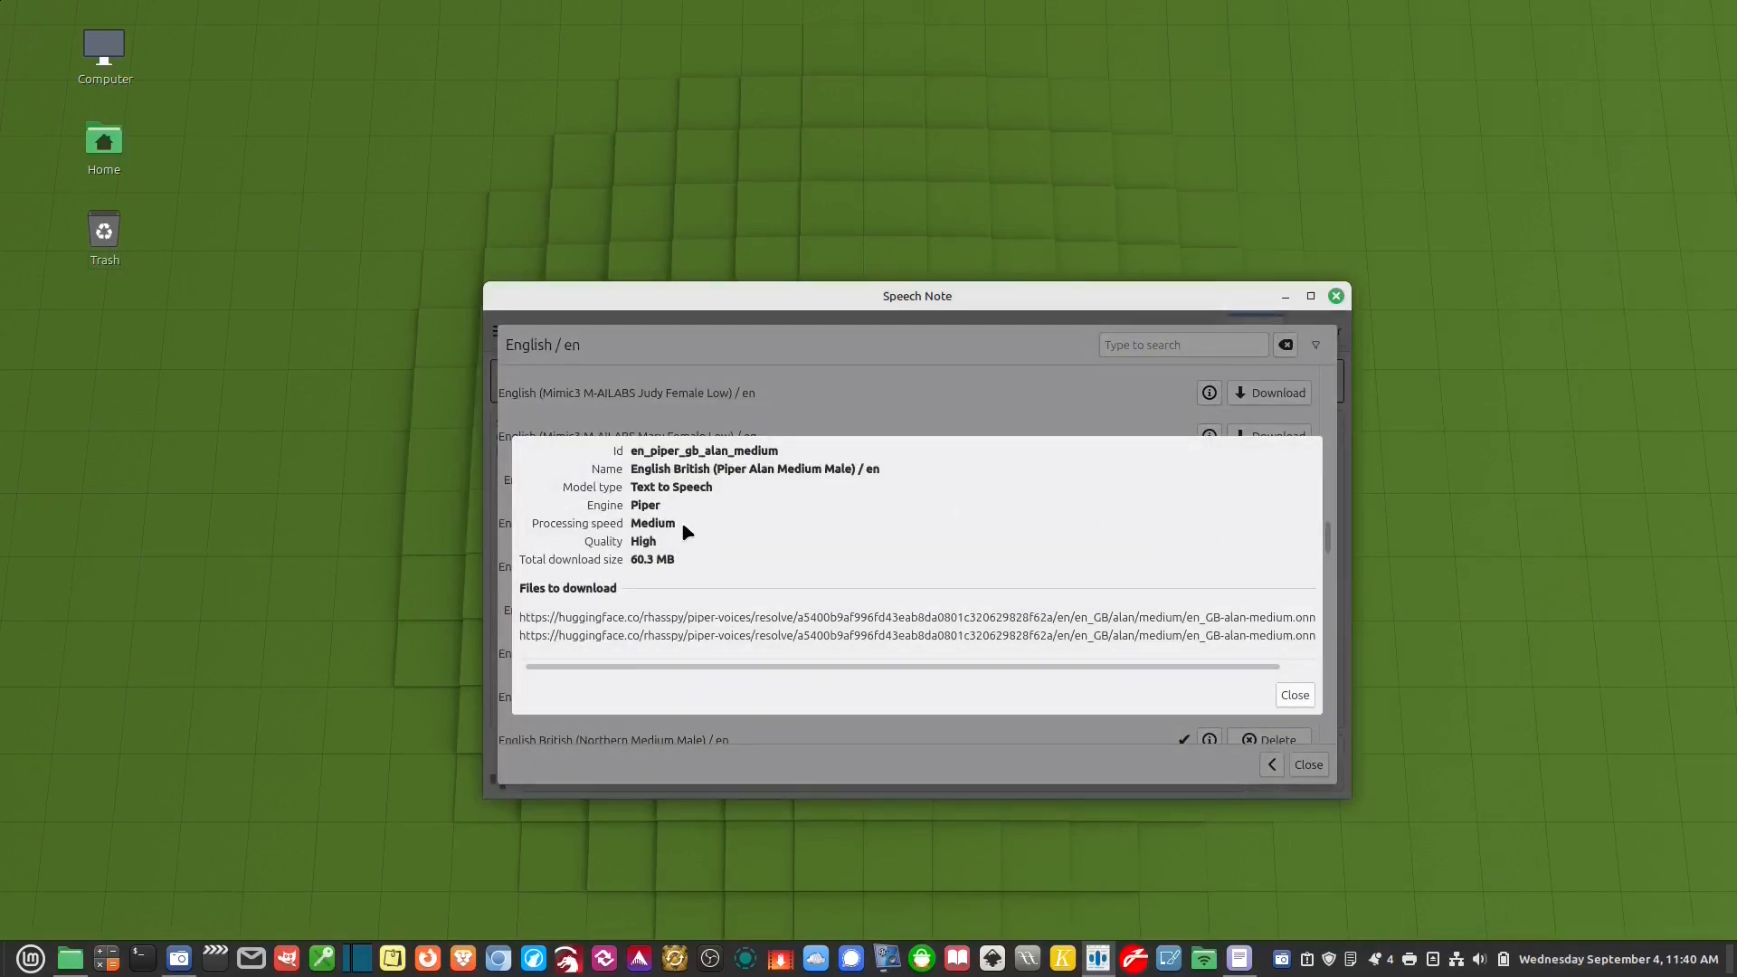
{"action": "left_click", "coordinate": [1293, 697]}
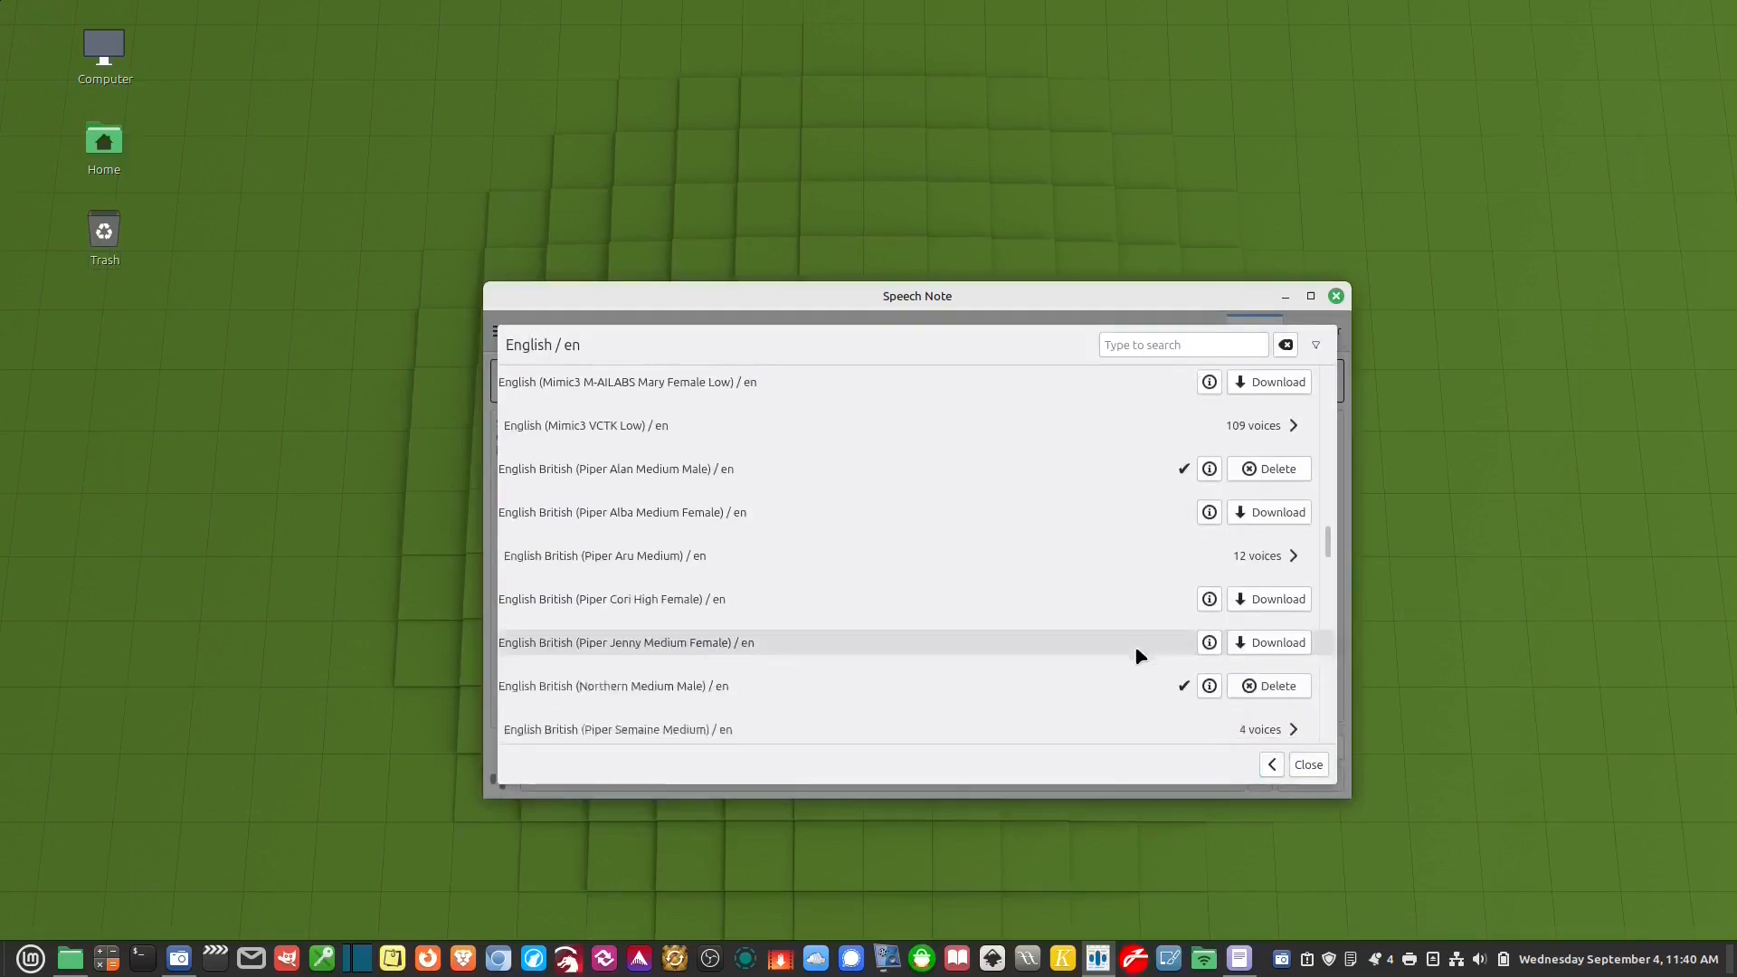
{"action": "scroll", "coordinate": [1209, 637], "scroll_direction": "down", "scroll_amount": 2}
{"action": "left_click", "coordinate": [1211, 593]}
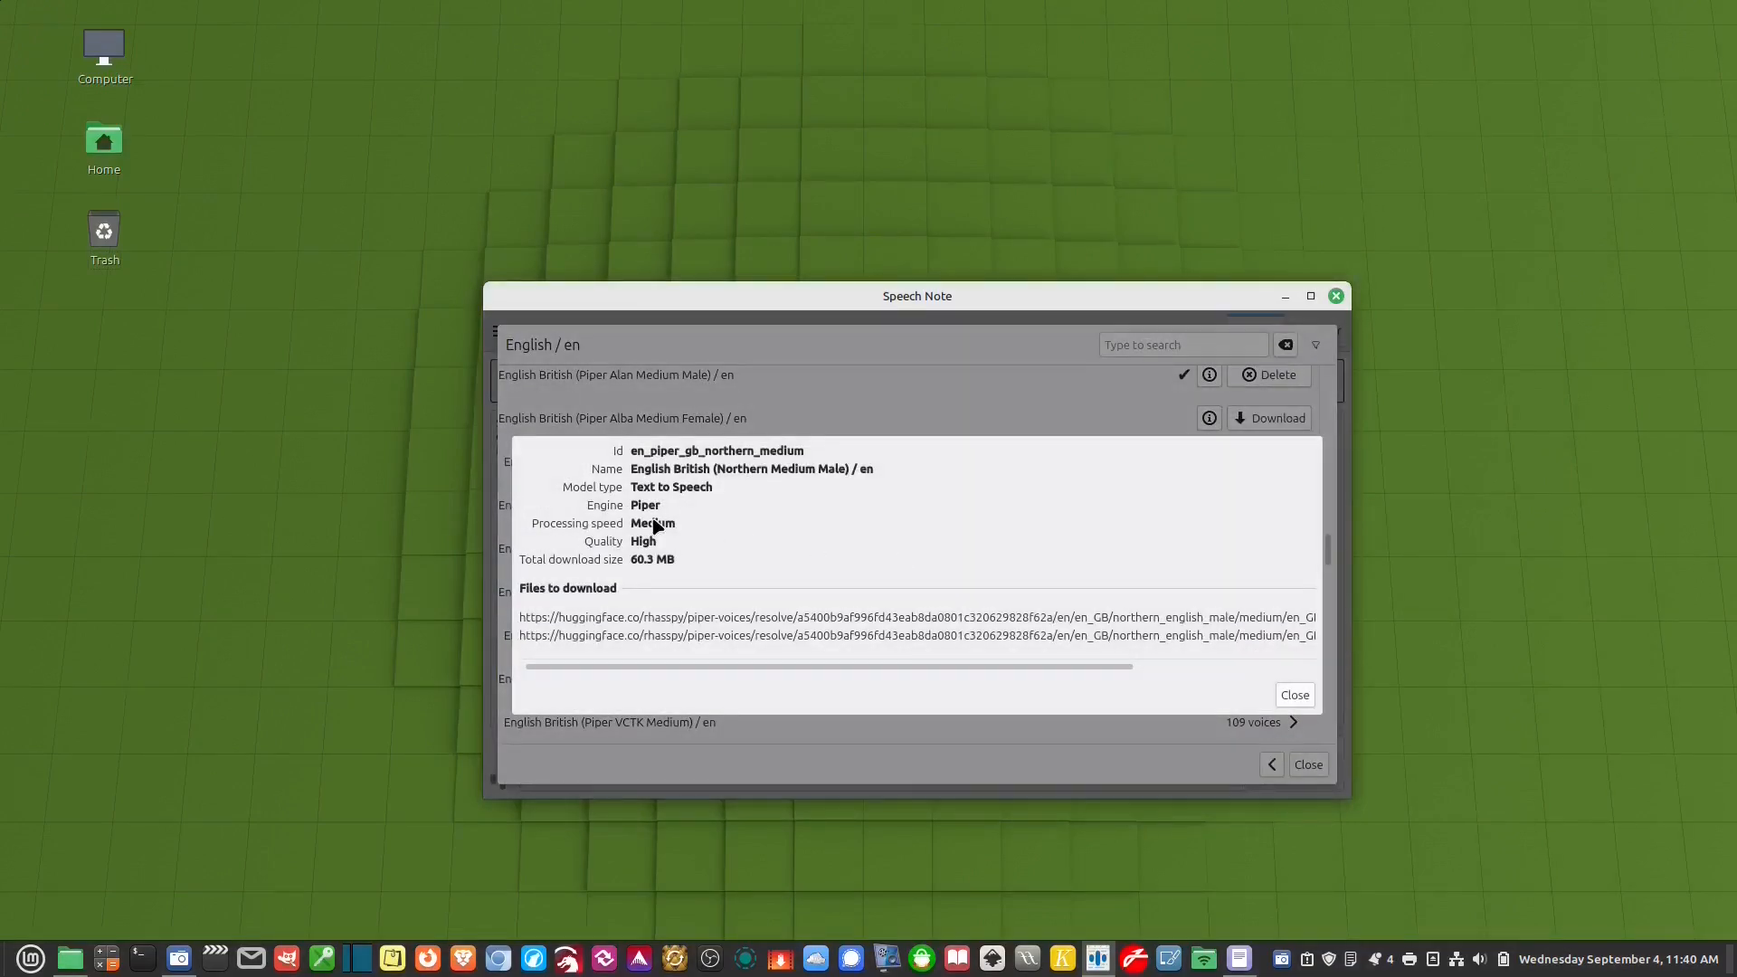
{"action": "left_click", "coordinate": [1295, 695]}
{"action": "scroll", "coordinate": [1188, 645], "scroll_direction": "up", "scroll_amount": 4}
{"action": "scroll", "coordinate": [1192, 656], "scroll_direction": "up", "scroll_amount": 3}
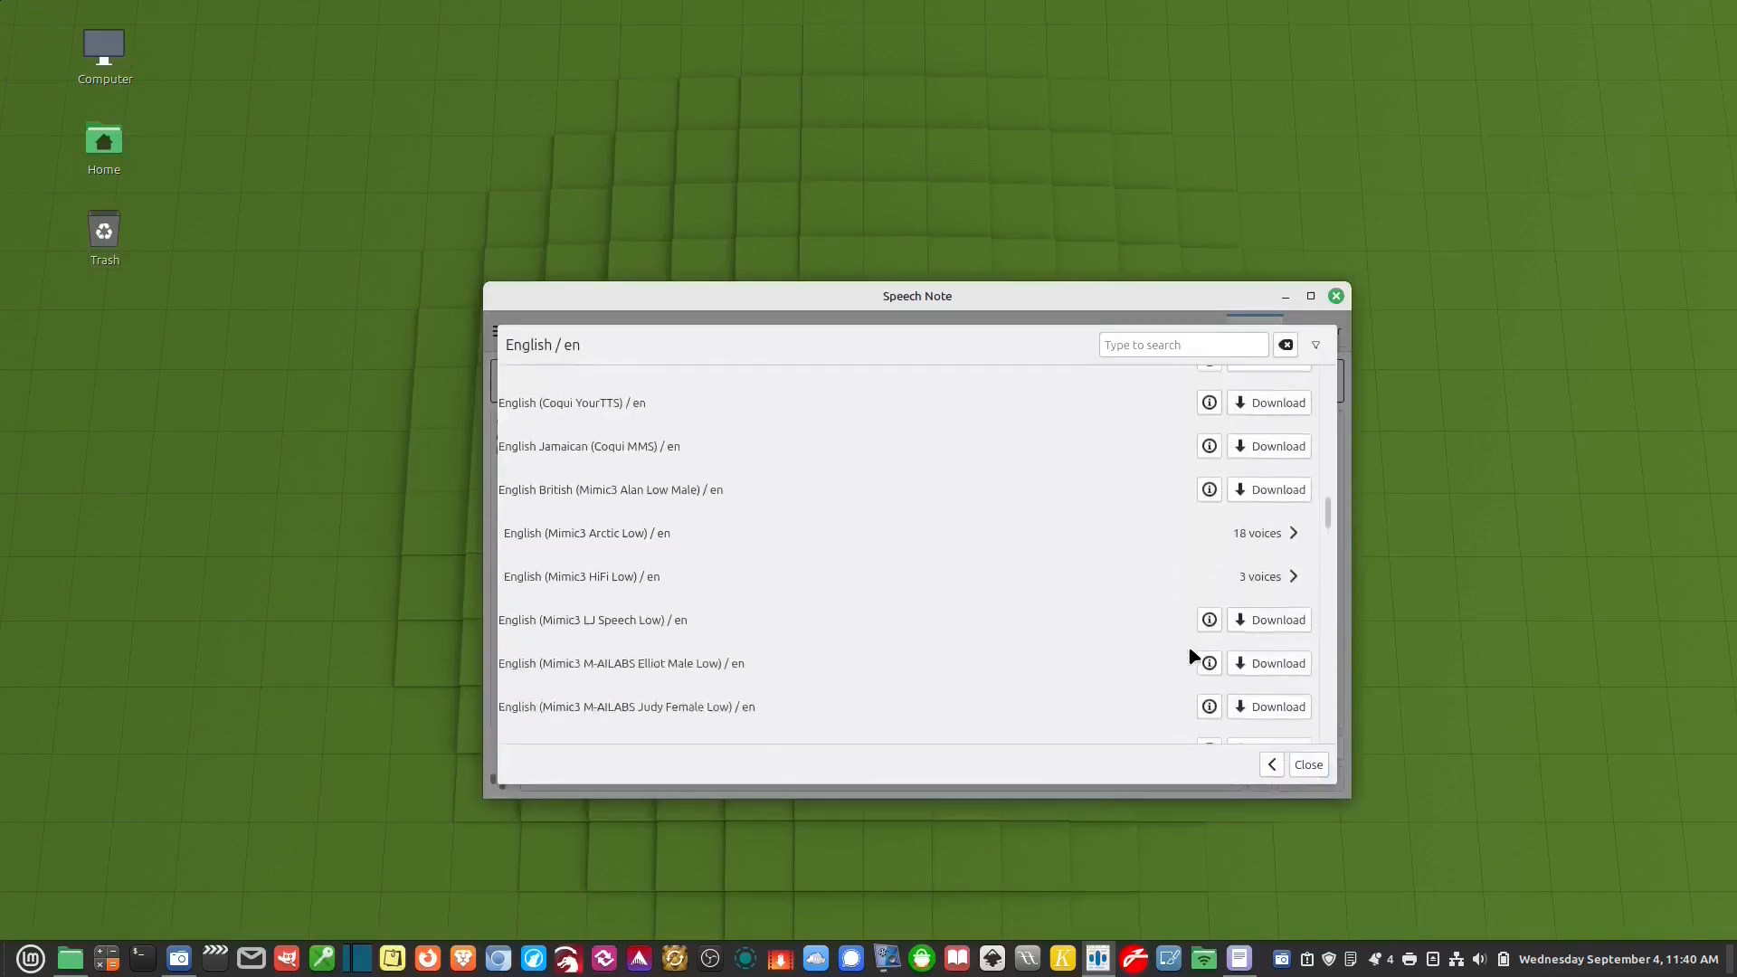
{"action": "scroll", "coordinate": [1201, 657], "scroll_direction": "up", "scroll_amount": 3}
{"action": "scroll", "coordinate": [1206, 659], "scroll_direction": "up", "scroll_amount": 2}
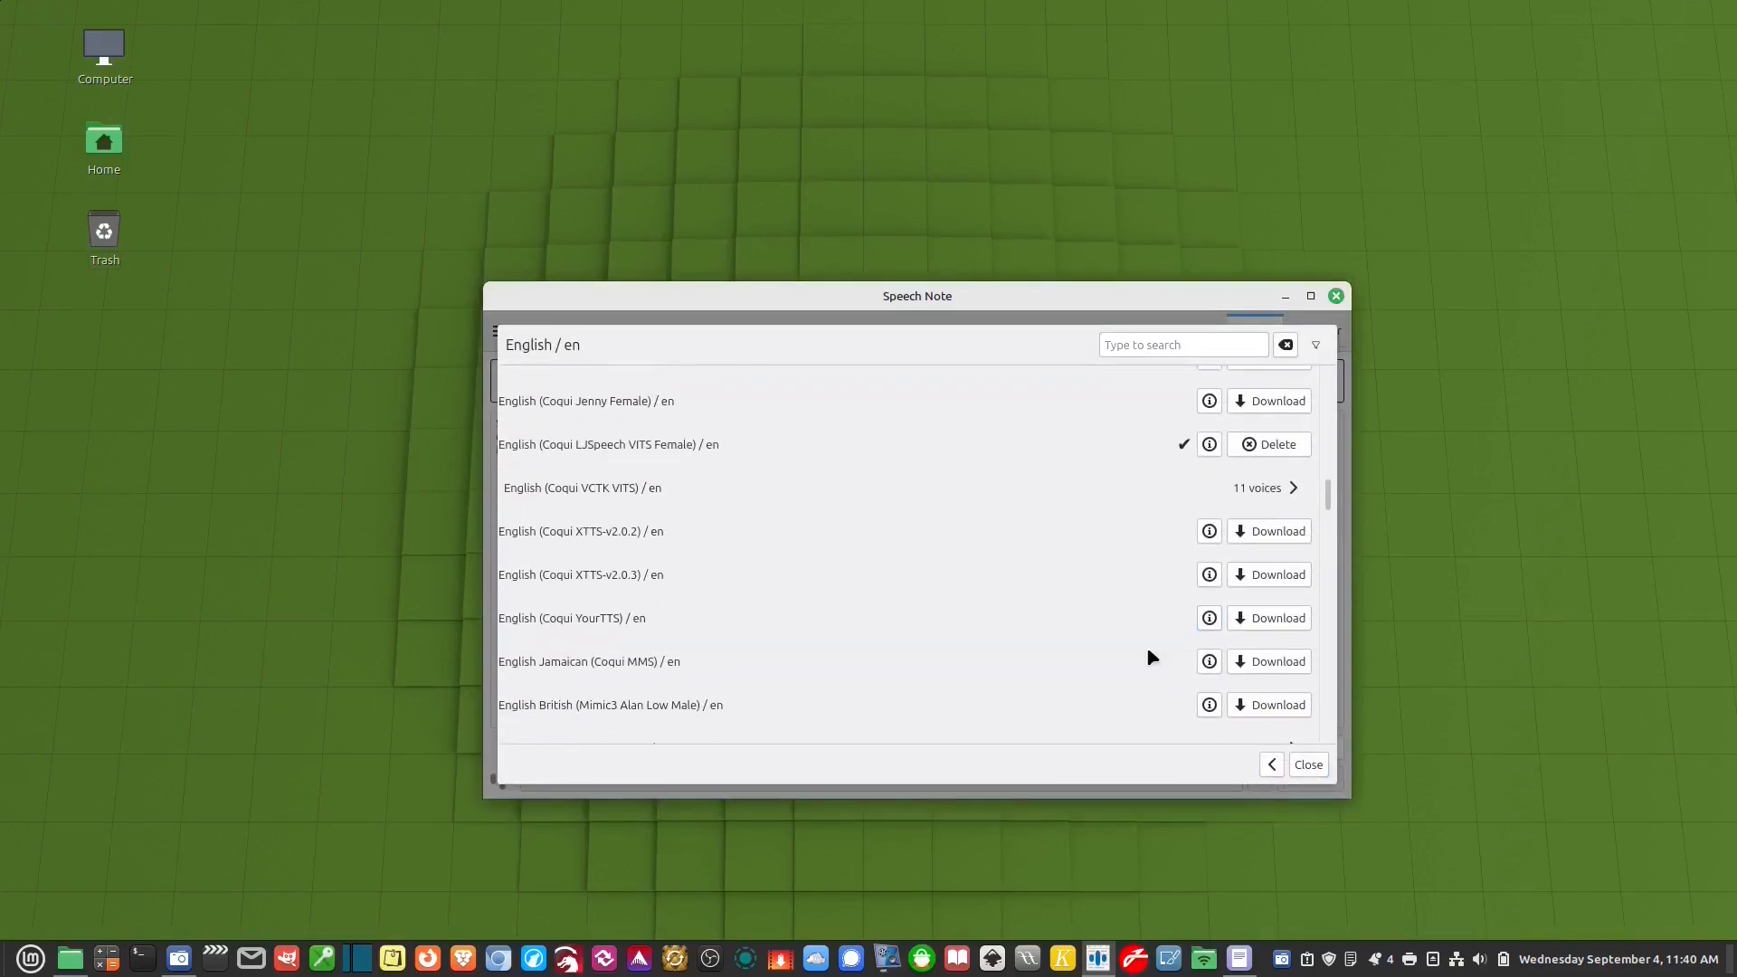
Review the Coqui YourTTS details, start its download, then cancel it
{"action": "left_click", "coordinate": [1211, 619]}
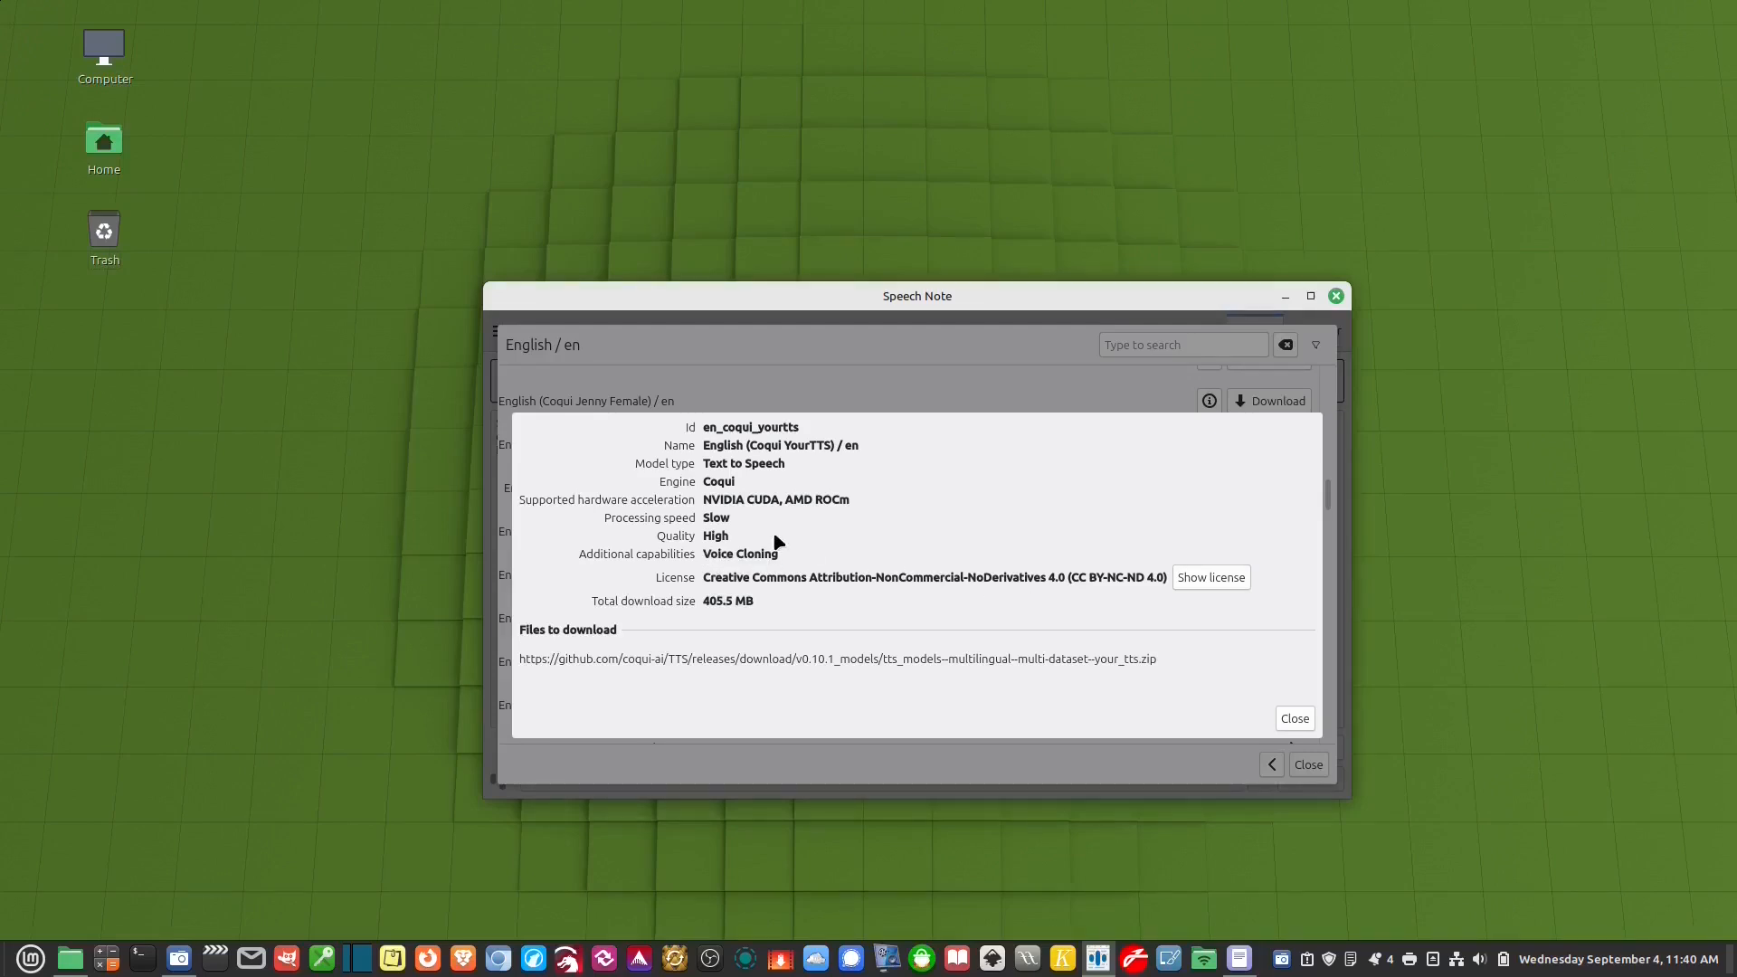
{"action": "left_click", "coordinate": [1295, 718]}
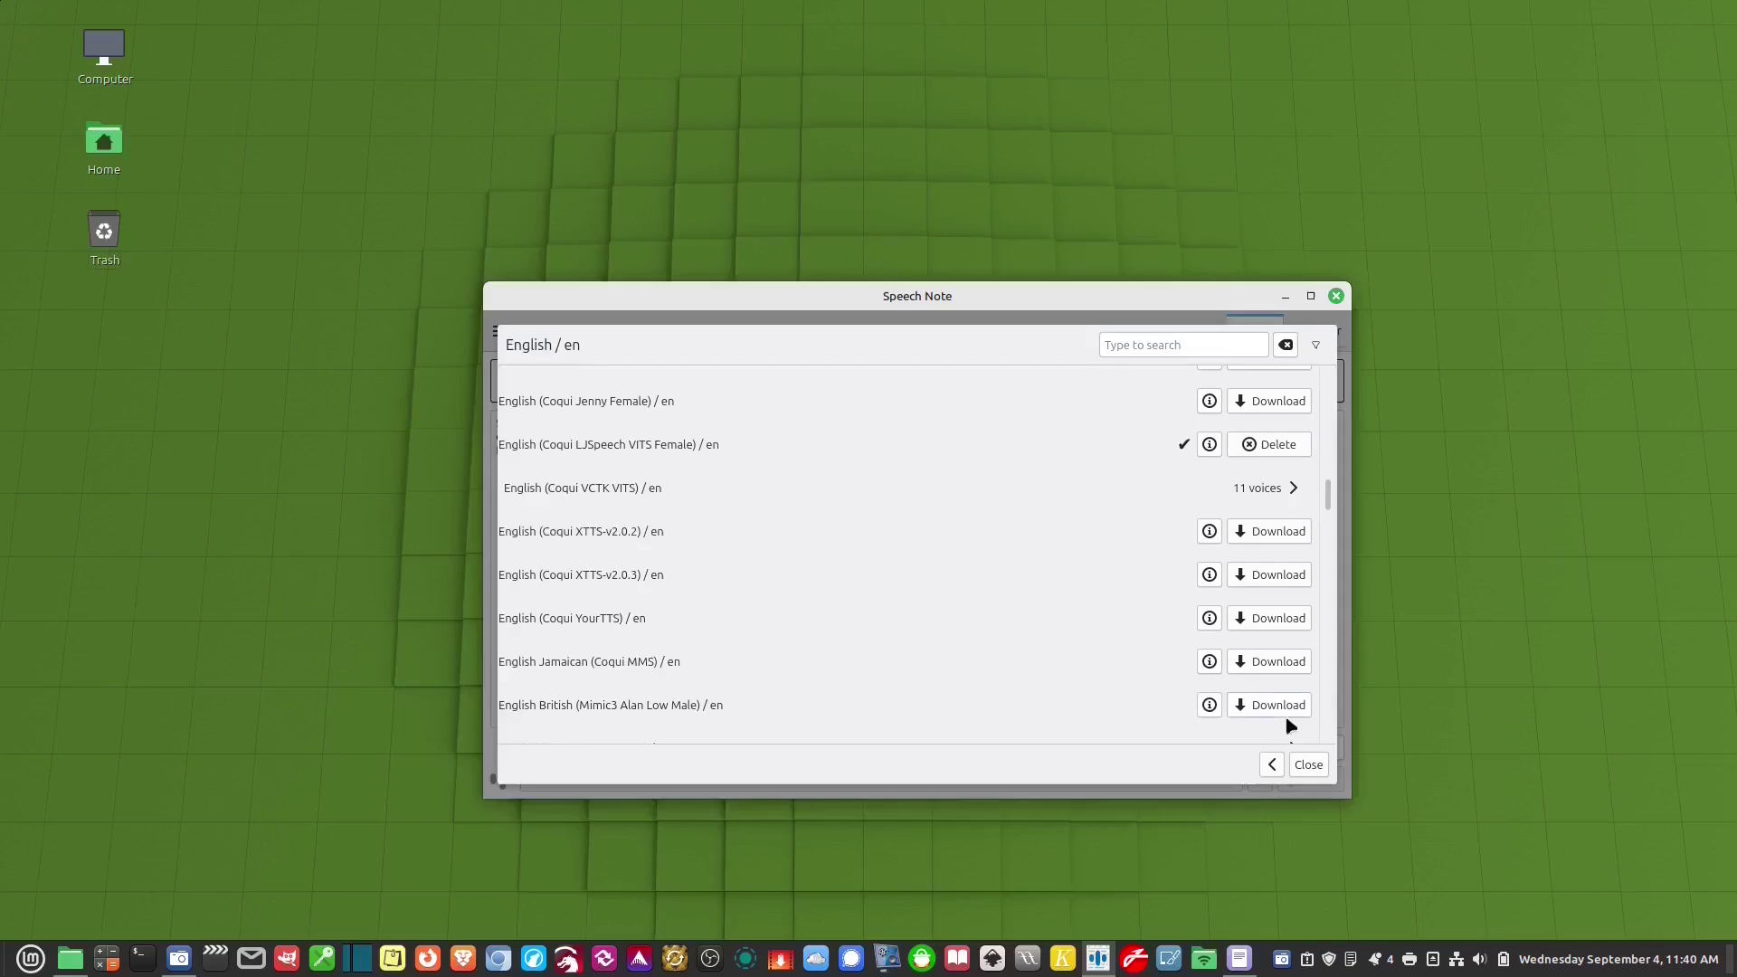
{"action": "left_click", "coordinate": [1274, 620]}
{"action": "left_click", "coordinate": [1209, 620]}
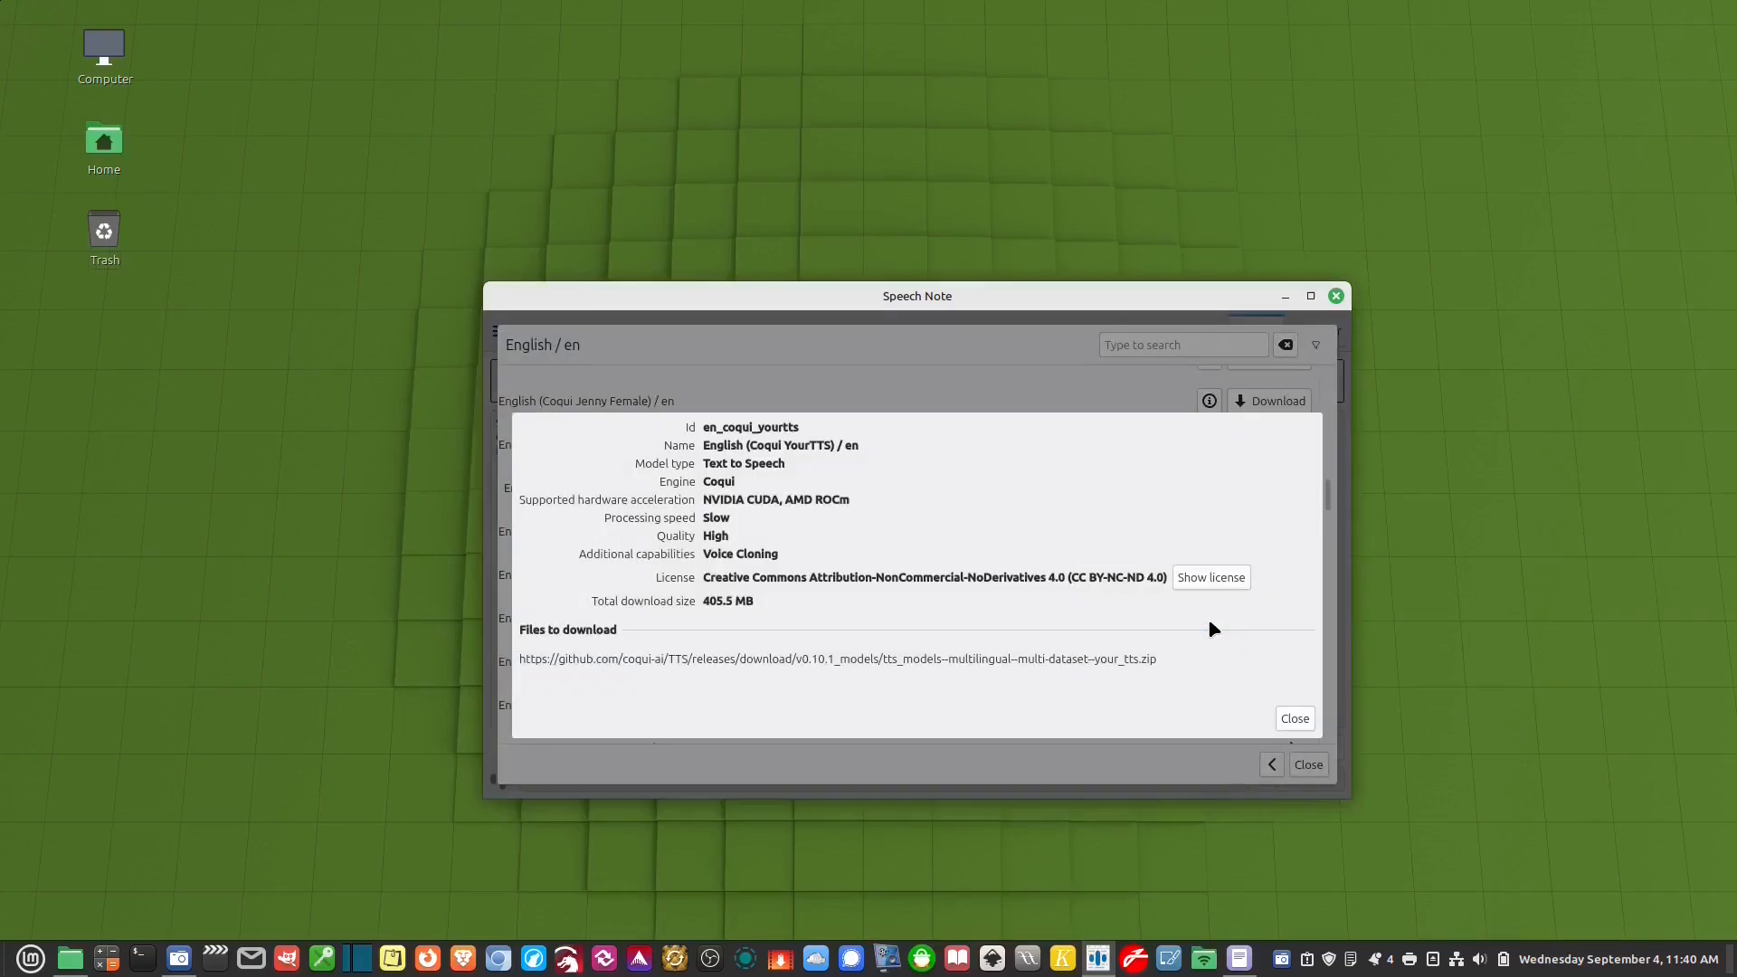
{"action": "left_click", "coordinate": [1296, 719]}
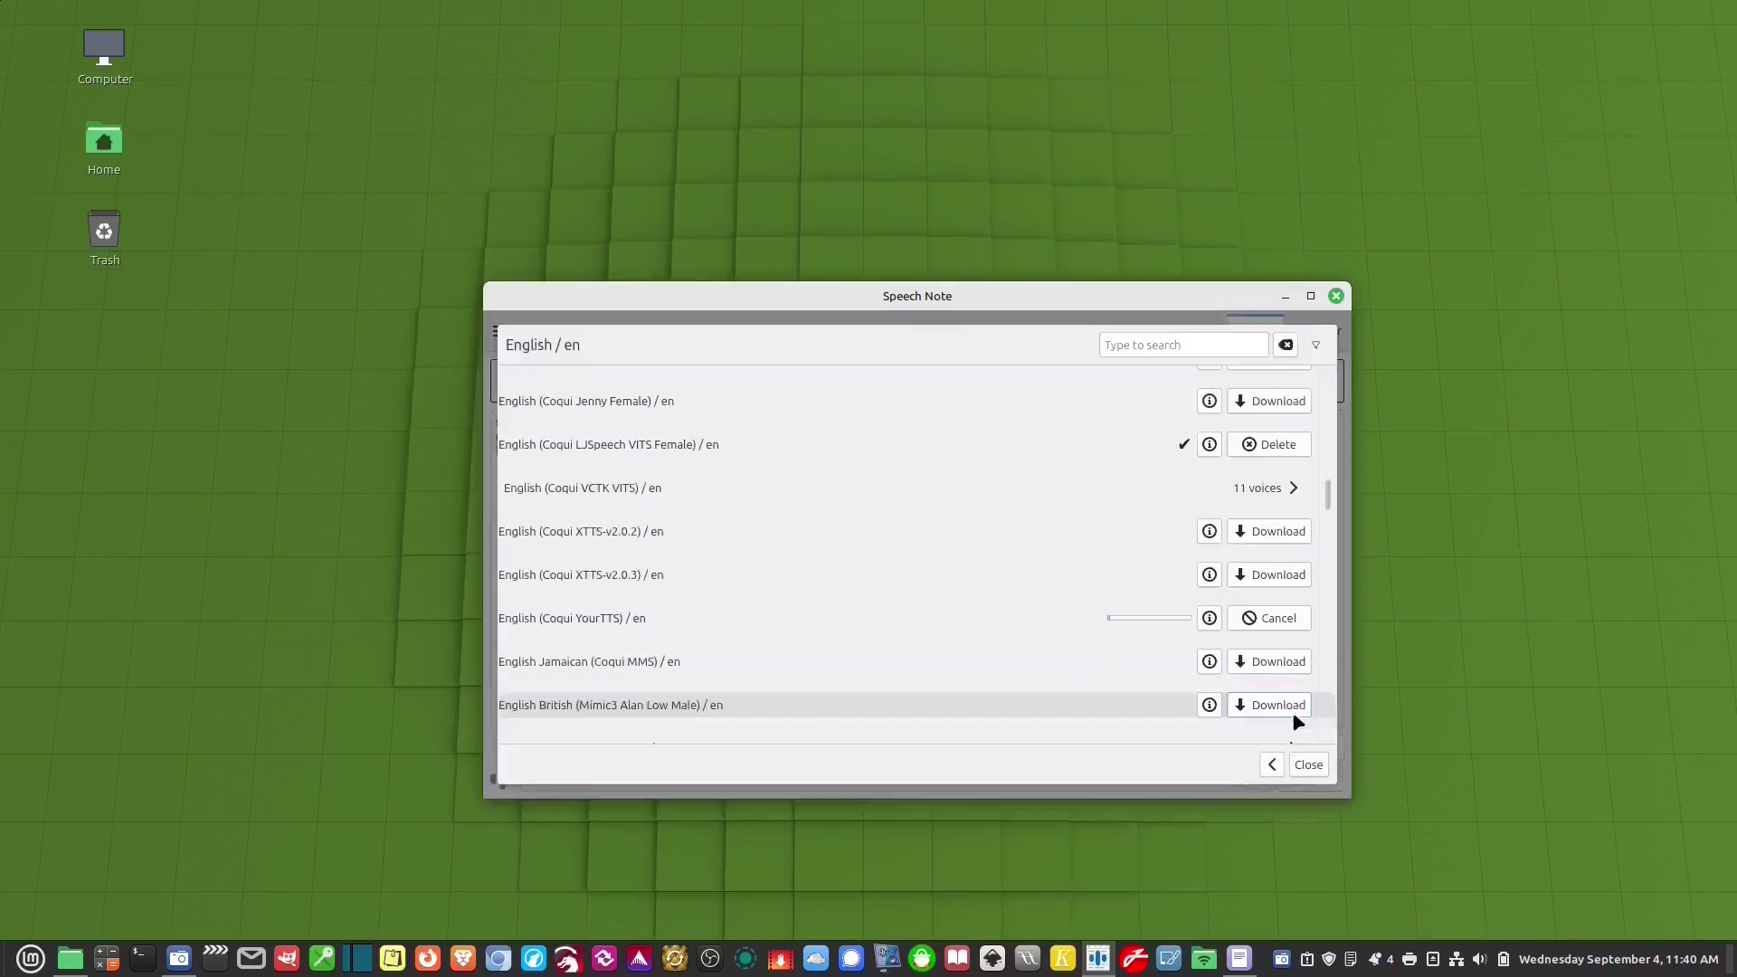
{"action": "left_click", "coordinate": [1254, 621]}
Start downloading XTTS-v2.0.3 and reject the Coqui model license
{"action": "left_click", "coordinate": [1267, 575]}
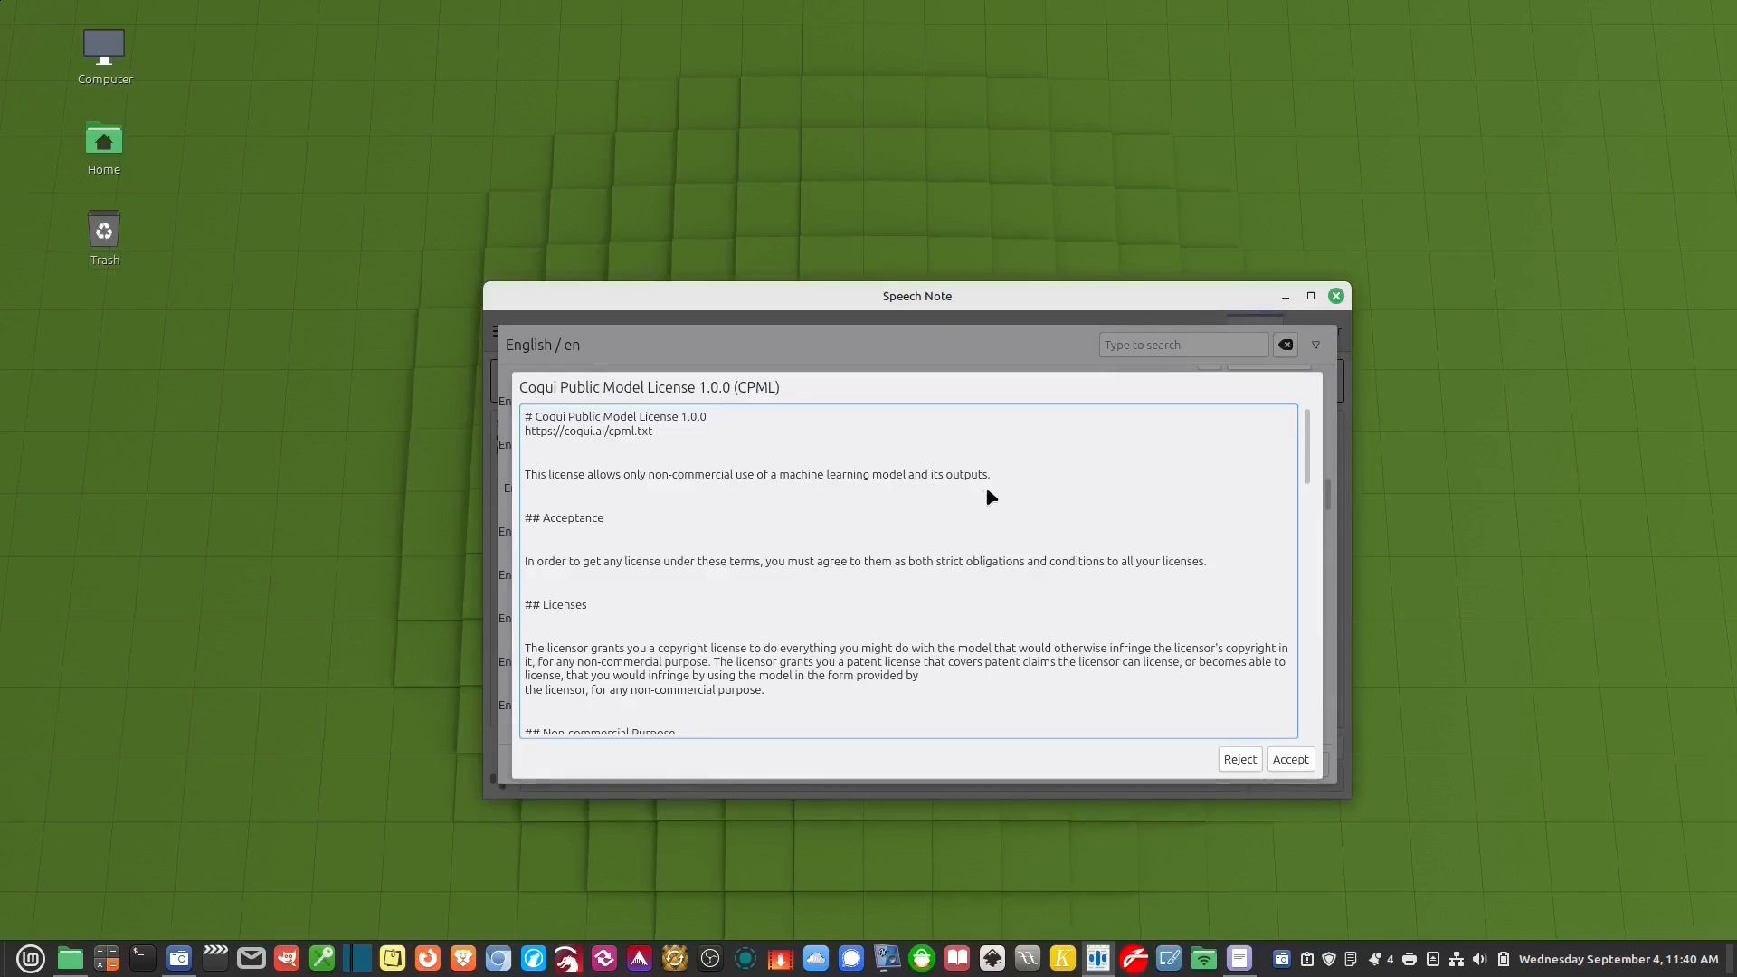
{"action": "left_click", "coordinate": [1287, 759]}
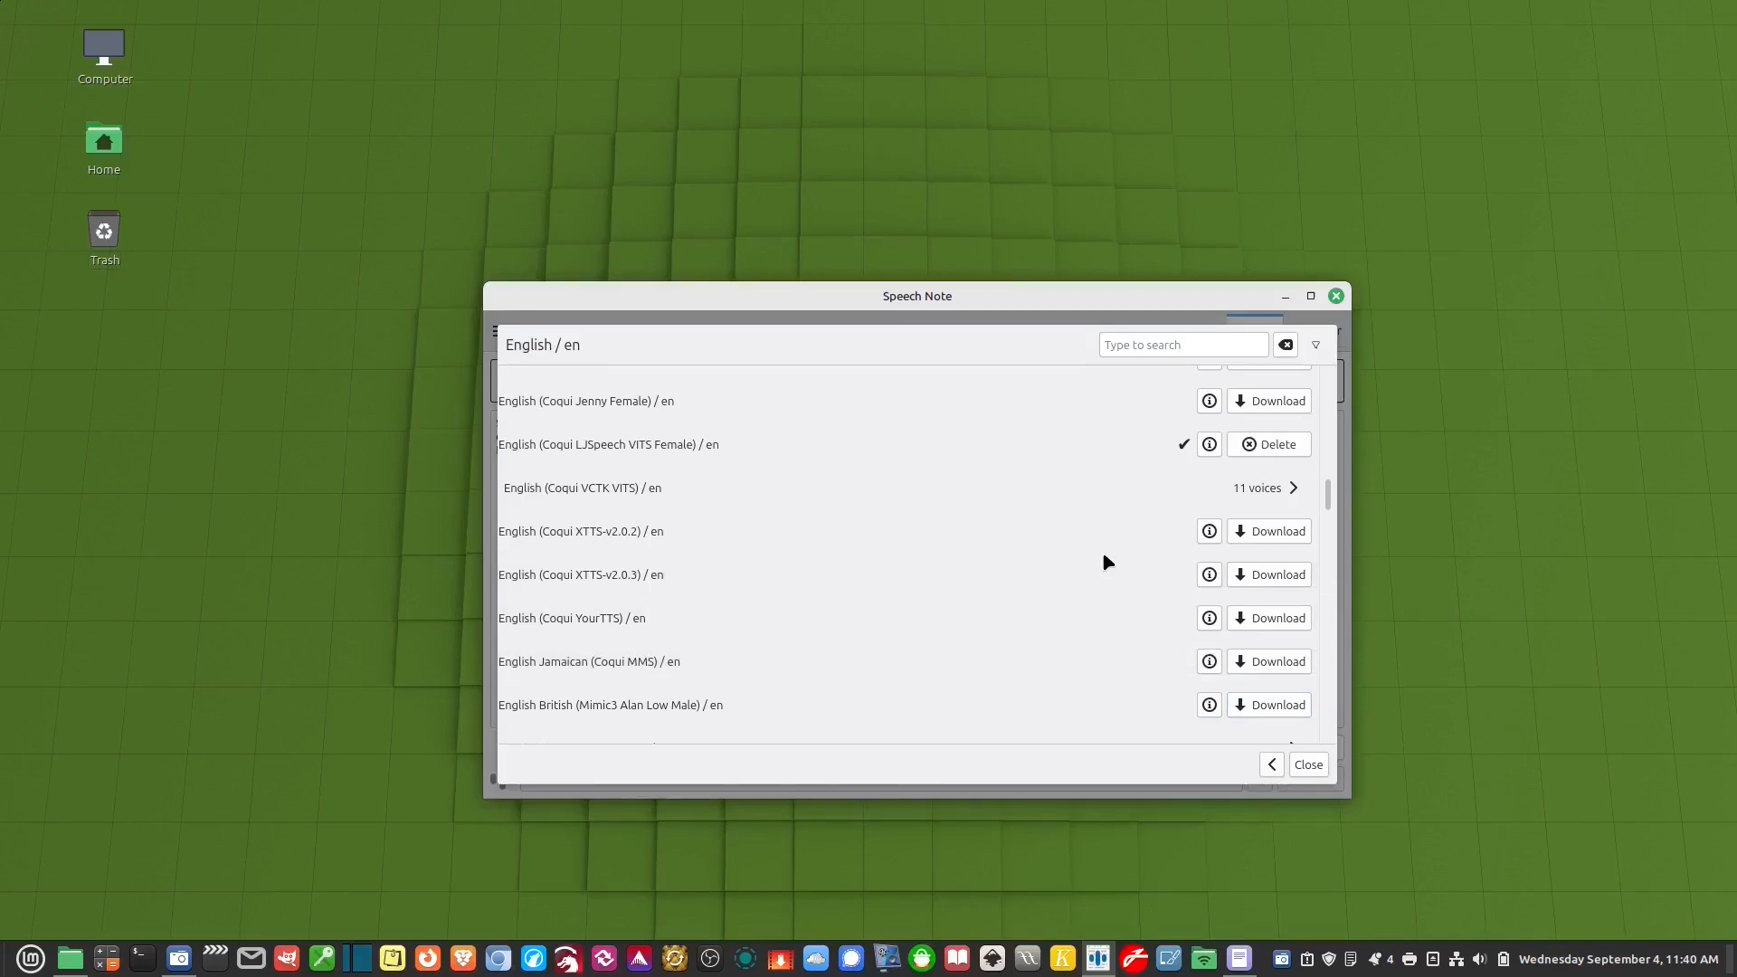
{"action": "scroll", "coordinate": [1103, 578], "scroll_direction": "down", "scroll_amount": 1}
{"action": "scroll", "coordinate": [1104, 579], "scroll_direction": "down", "scroll_amount": 2}
{"action": "scroll", "coordinate": [1100, 580], "scroll_direction": "down", "scroll_amount": 2}
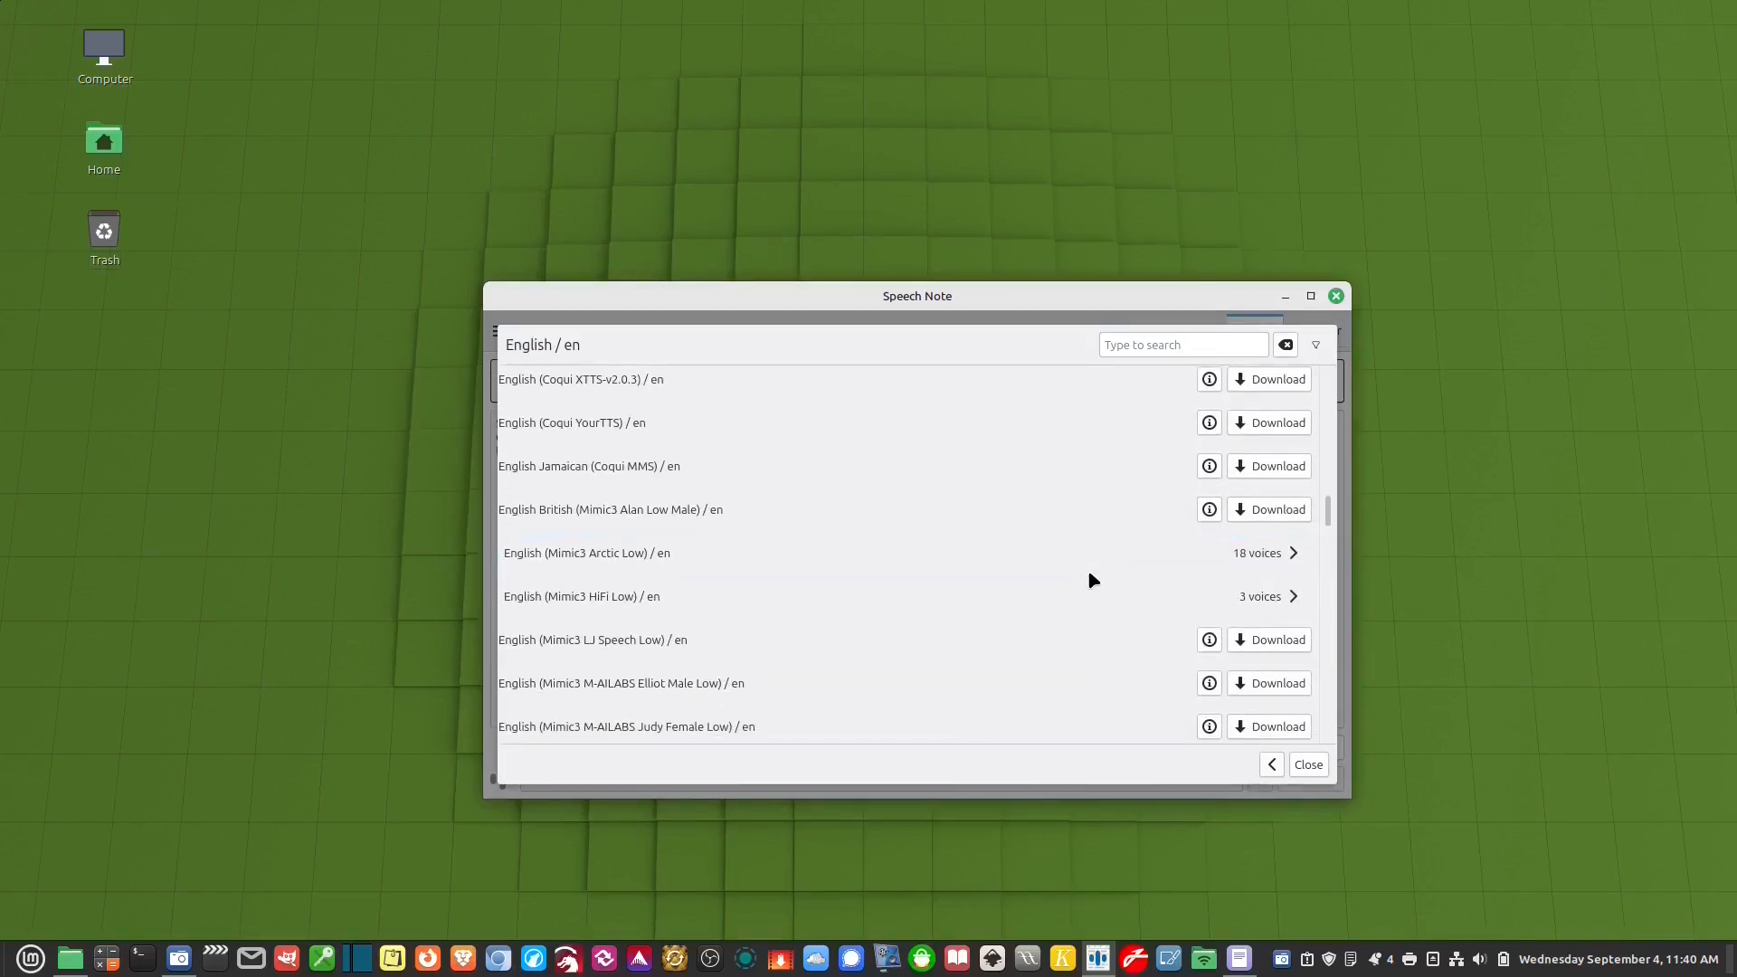
{"action": "scroll", "coordinate": [1093, 581], "scroll_direction": "up", "scroll_amount": 4}
{"action": "scroll", "coordinate": [1092, 581], "scroll_direction": "up", "scroll_amount": 3}
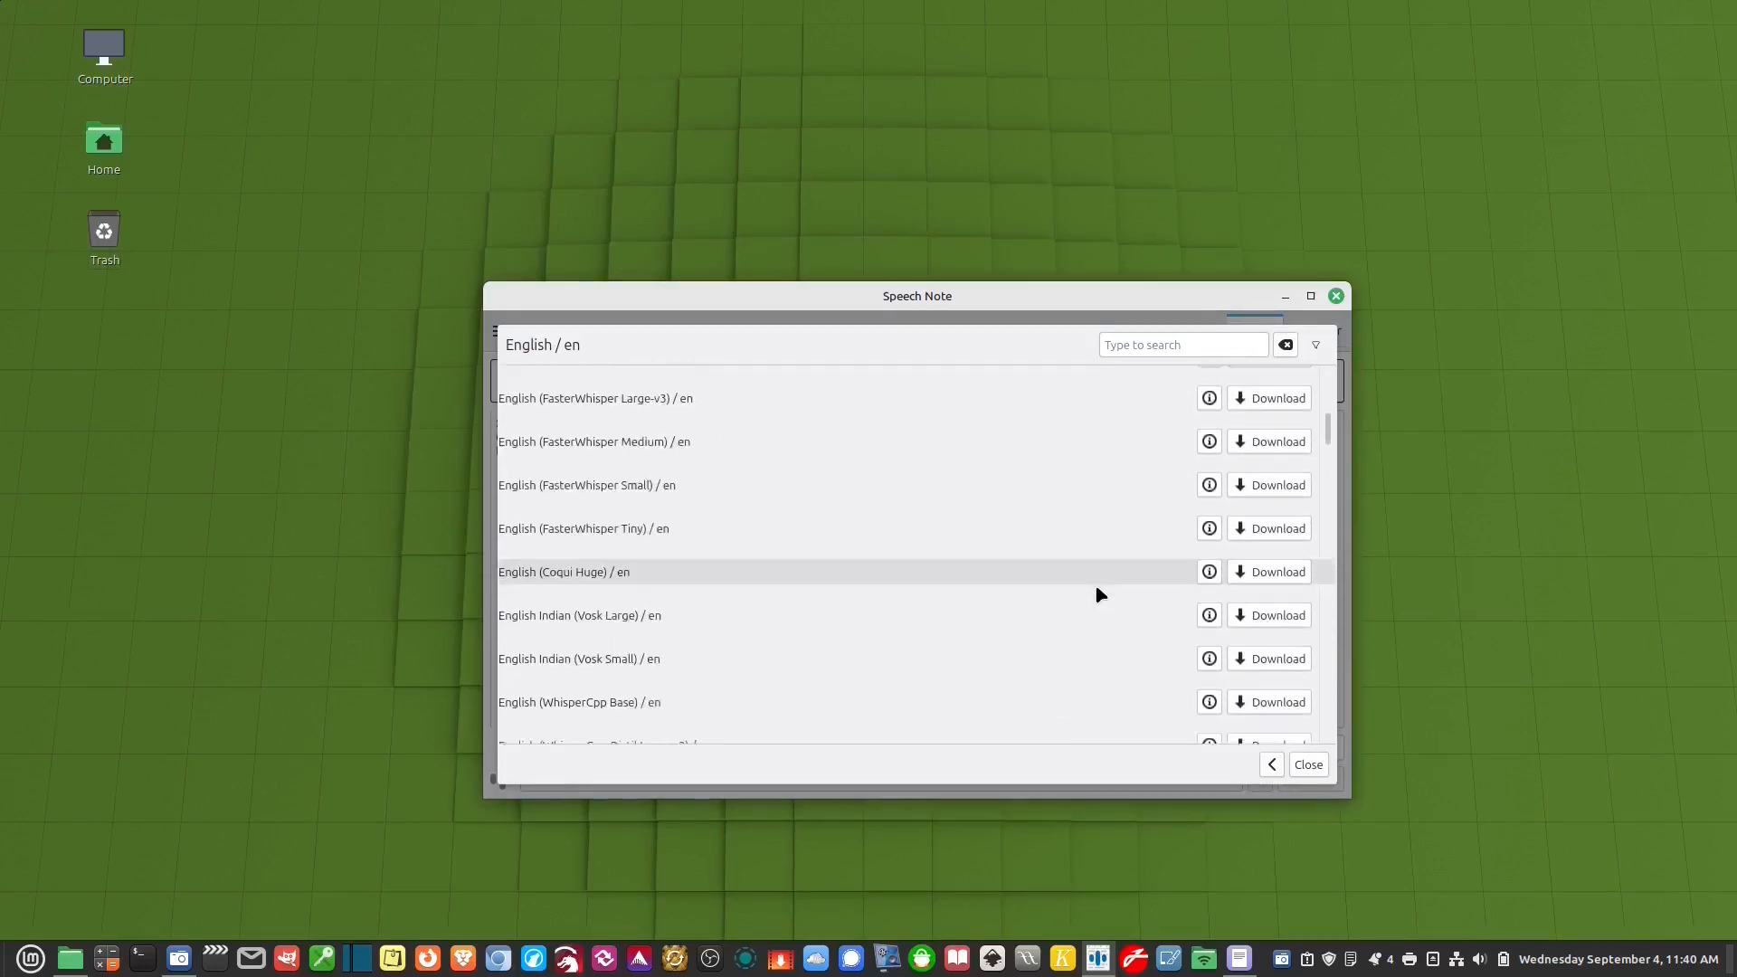
{"action": "scroll", "coordinate": [1099, 596], "scroll_direction": "down", "scroll_amount": 2}
{"action": "scroll", "coordinate": [1100, 596], "scroll_direction": "down", "scroll_amount": 4}
{"action": "scroll", "coordinate": [1099, 596], "scroll_direction": "down", "scroll_amount": 1}
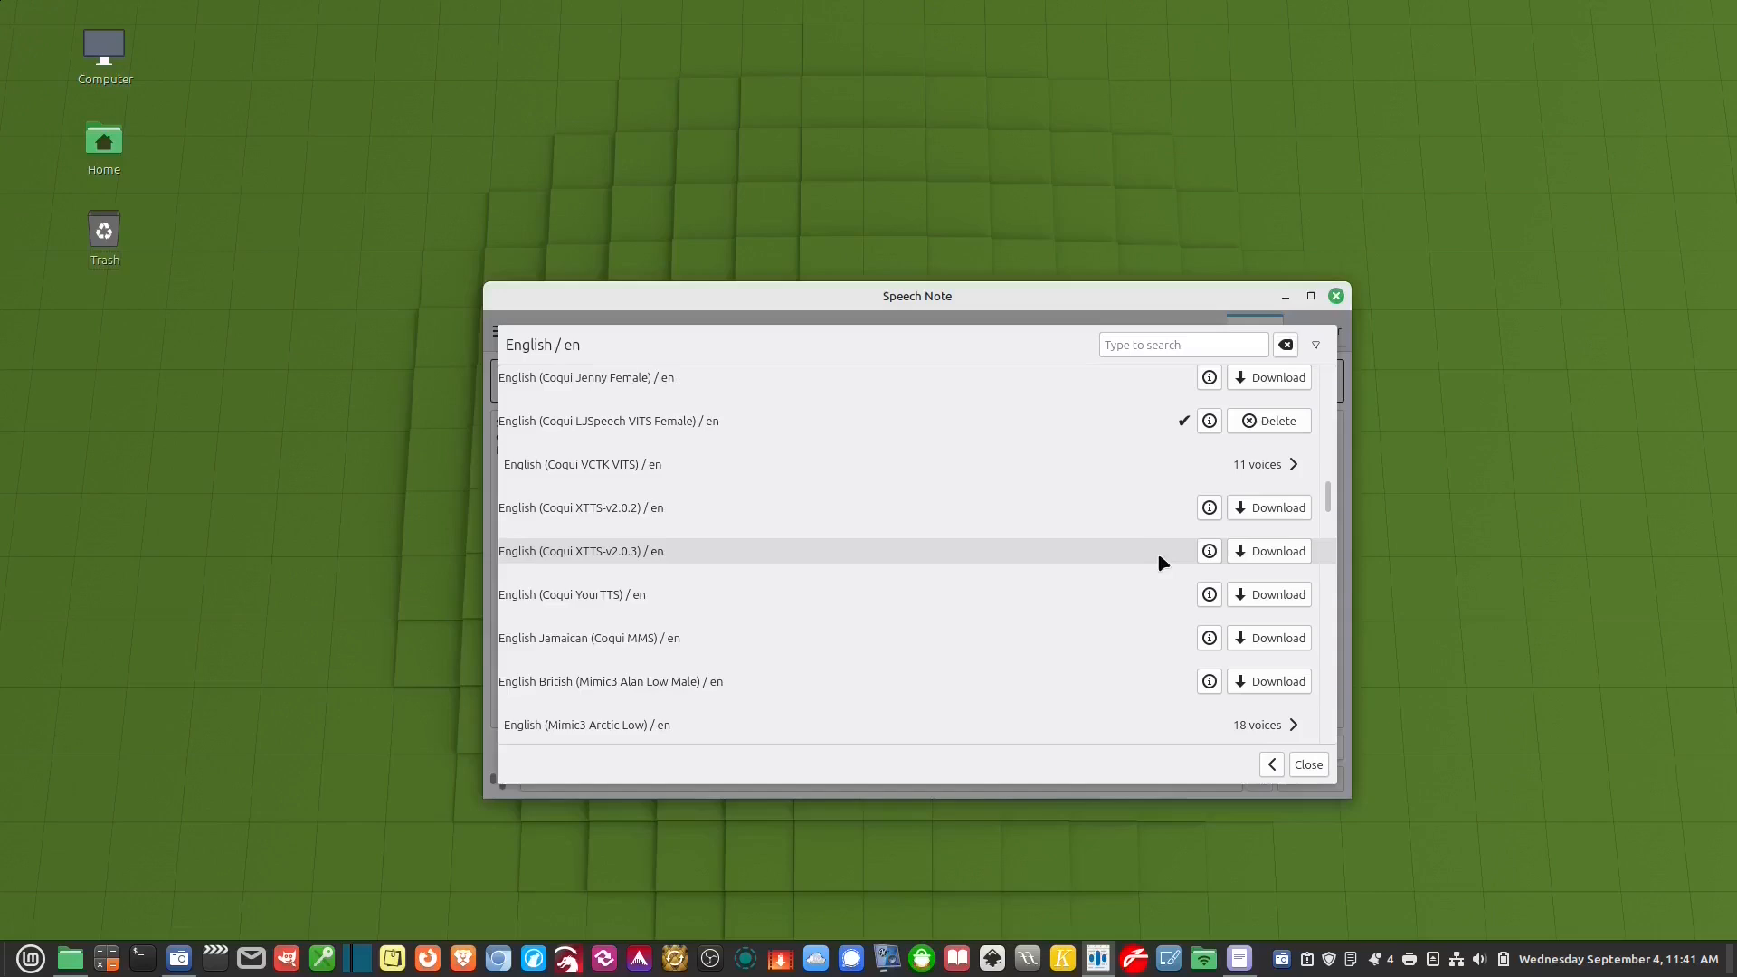
Return to the notepad and glance at the speech-to-text and reading-voice choices
{"action": "left_click", "coordinate": [1308, 764]}
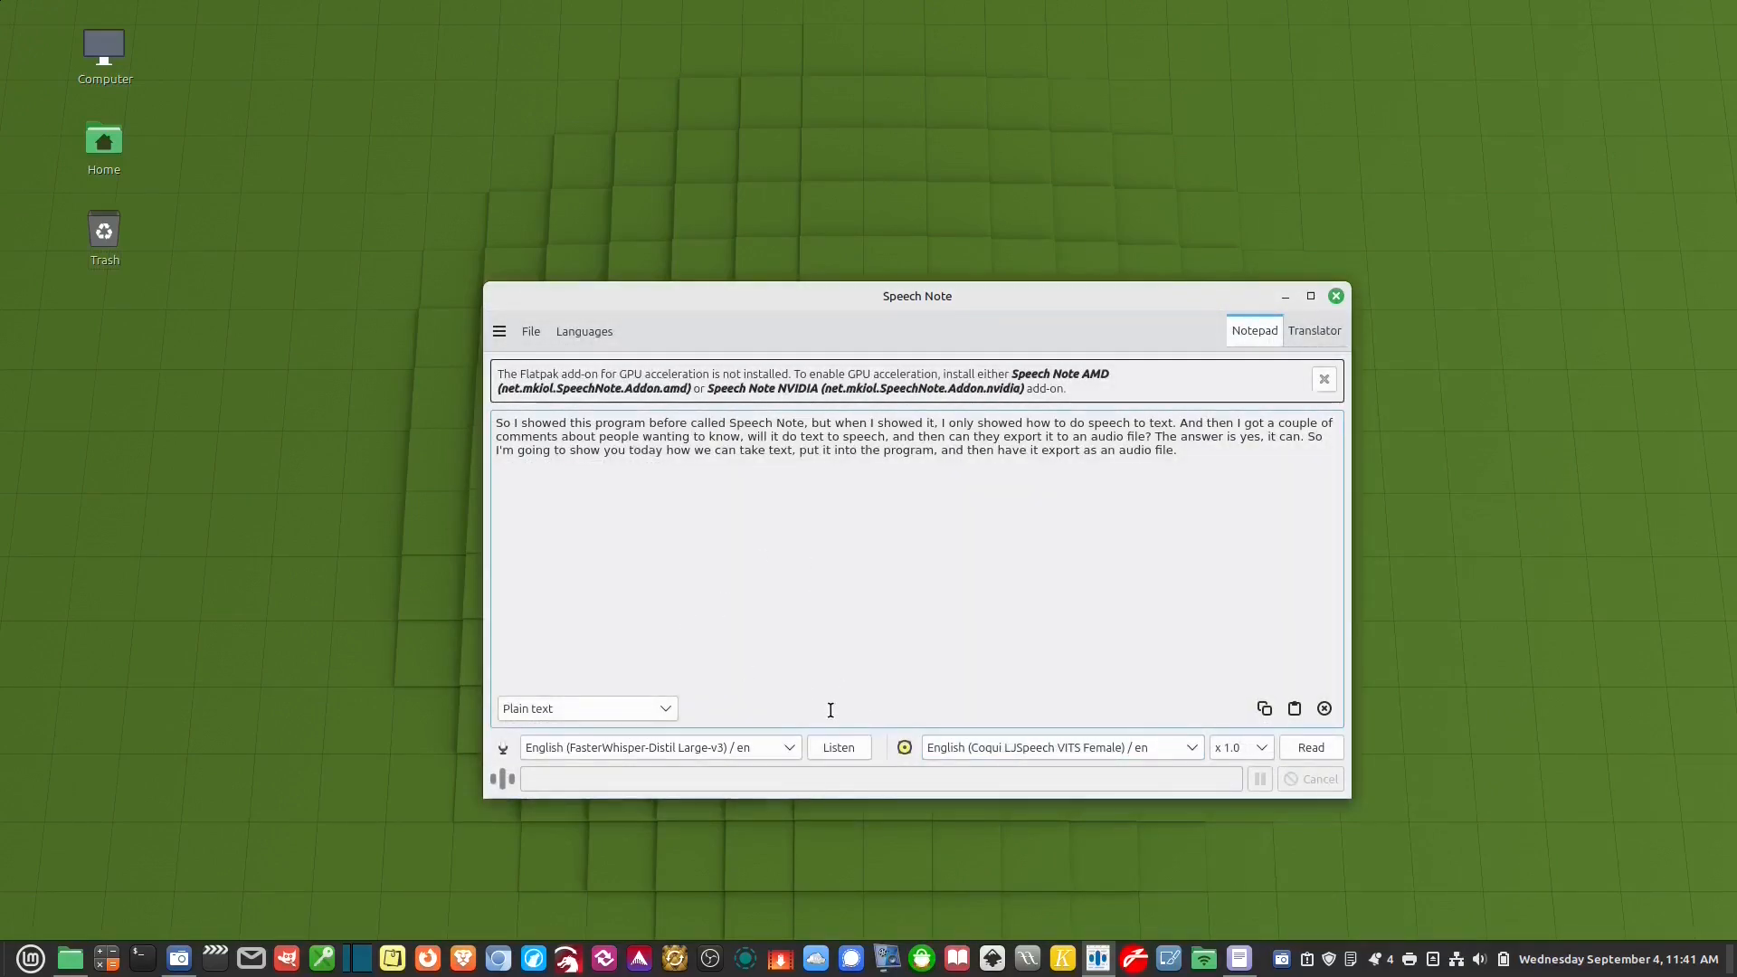
{"action": "left_click", "coordinate": [792, 750]}
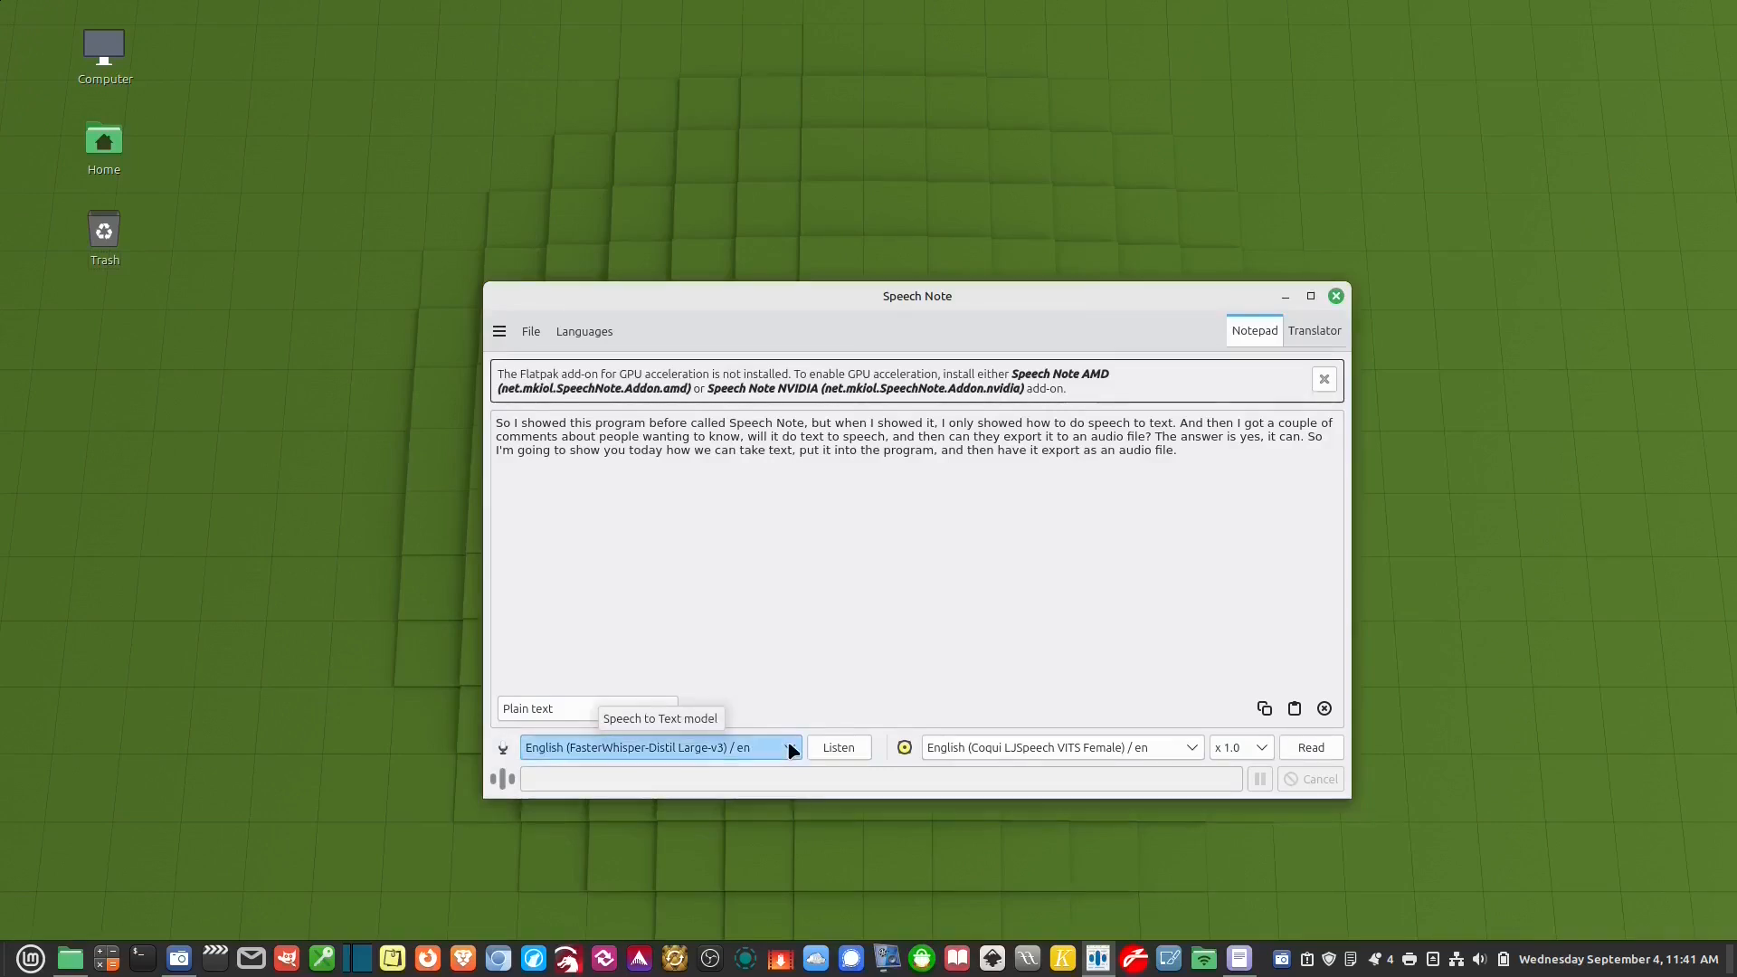
{"action": "left_click", "coordinate": [792, 749]}
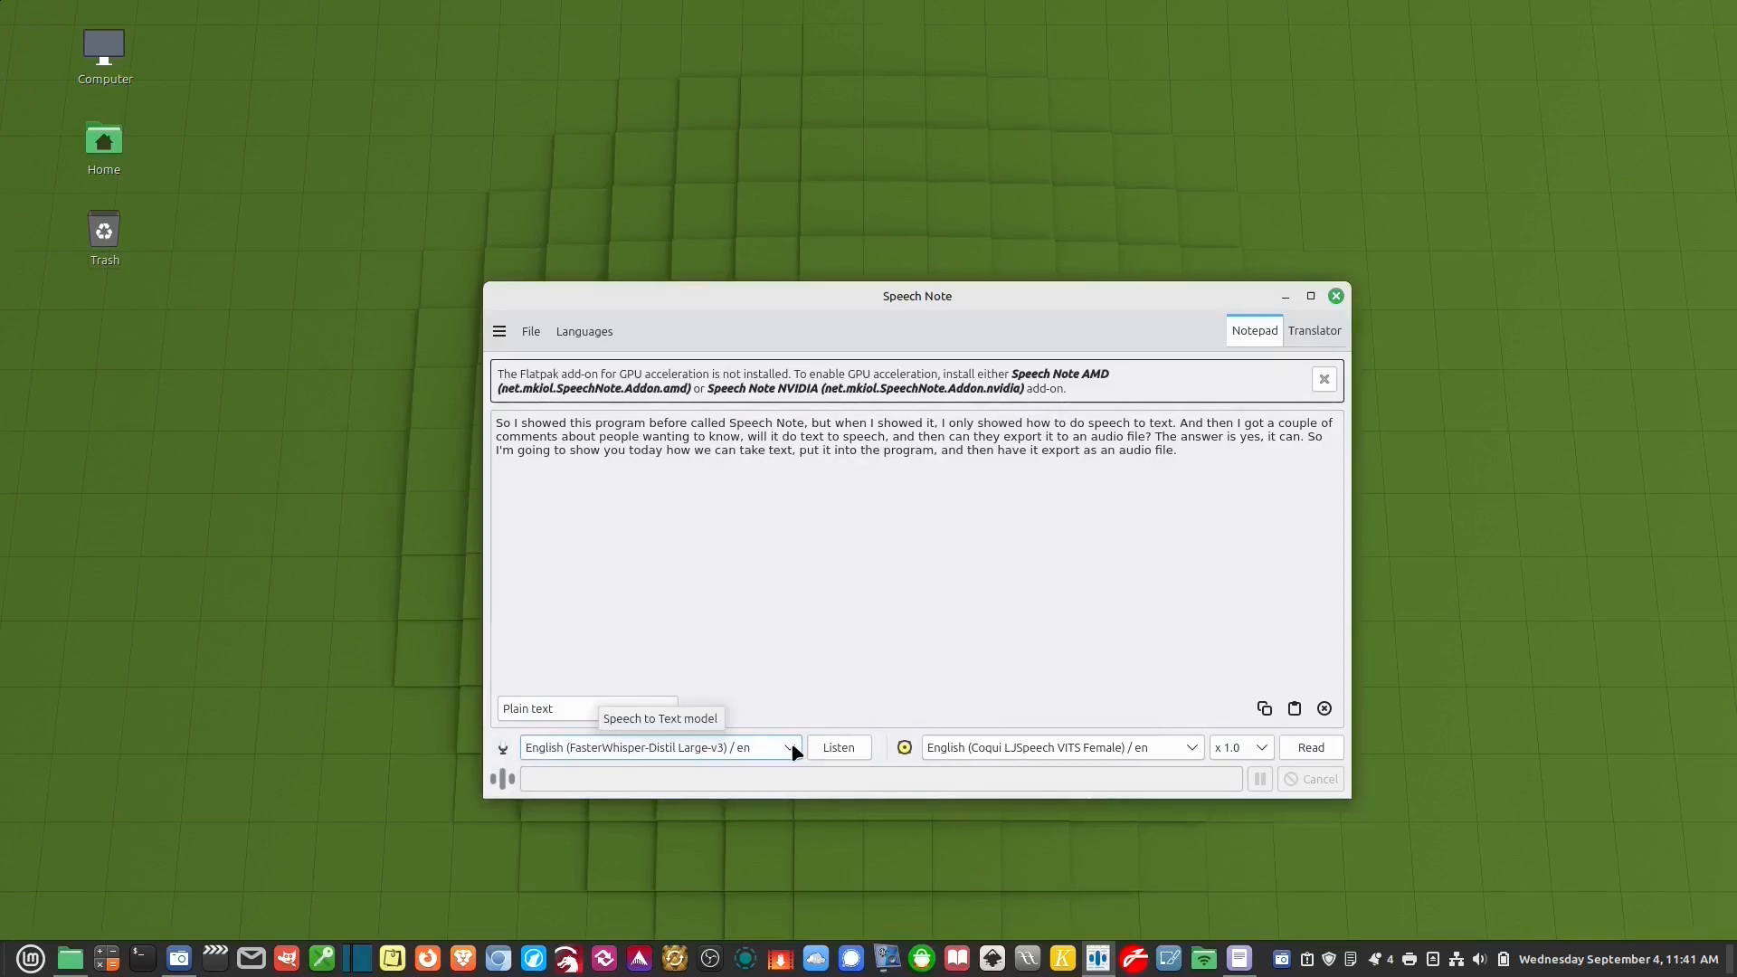
{"action": "left_click", "coordinate": [792, 749]}
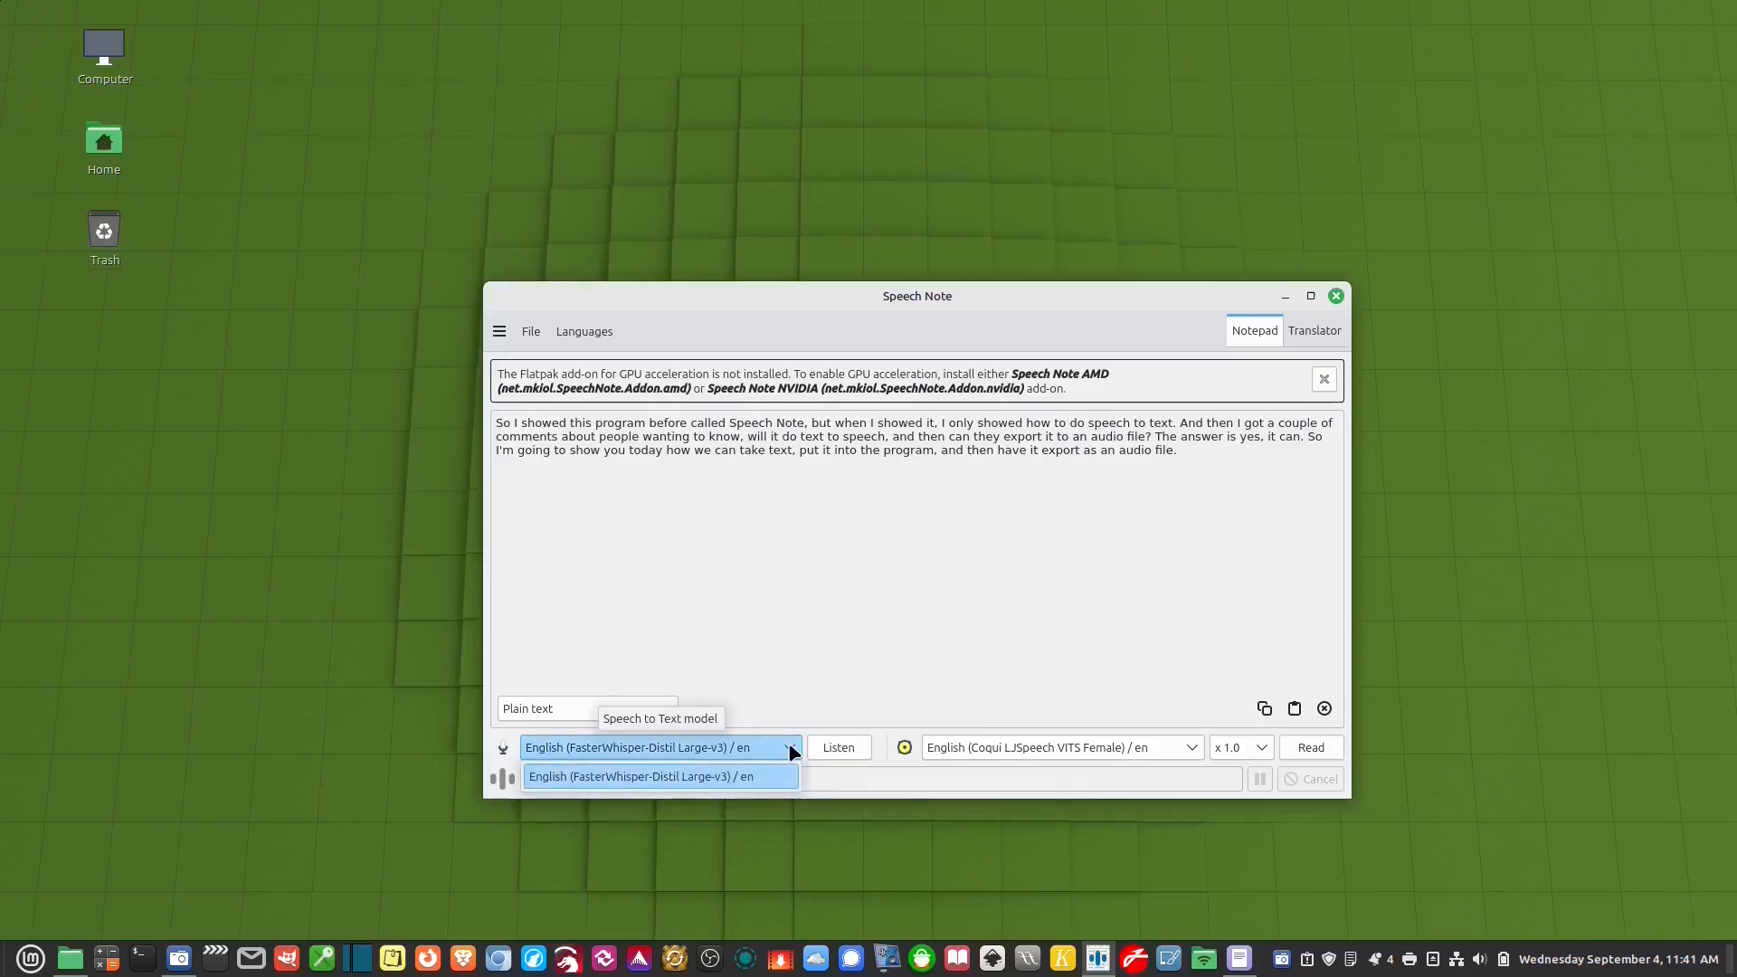
{"action": "left_click", "coordinate": [791, 750]}
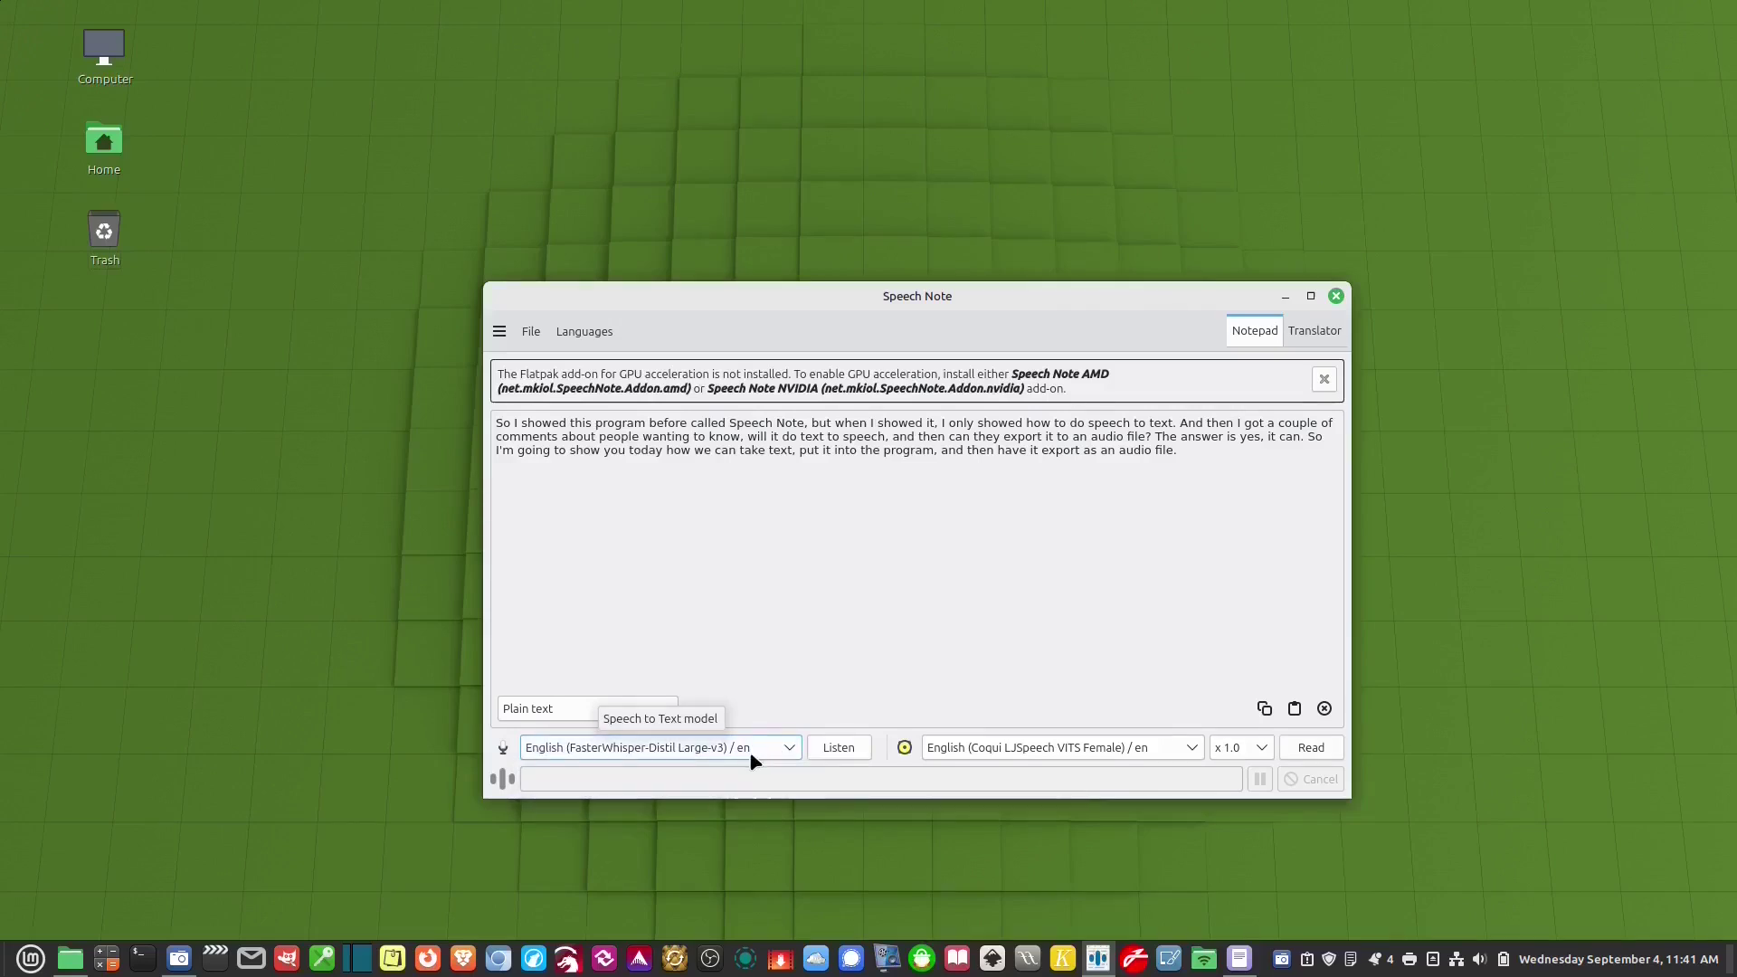
{"action": "left_click", "coordinate": [1195, 750]}
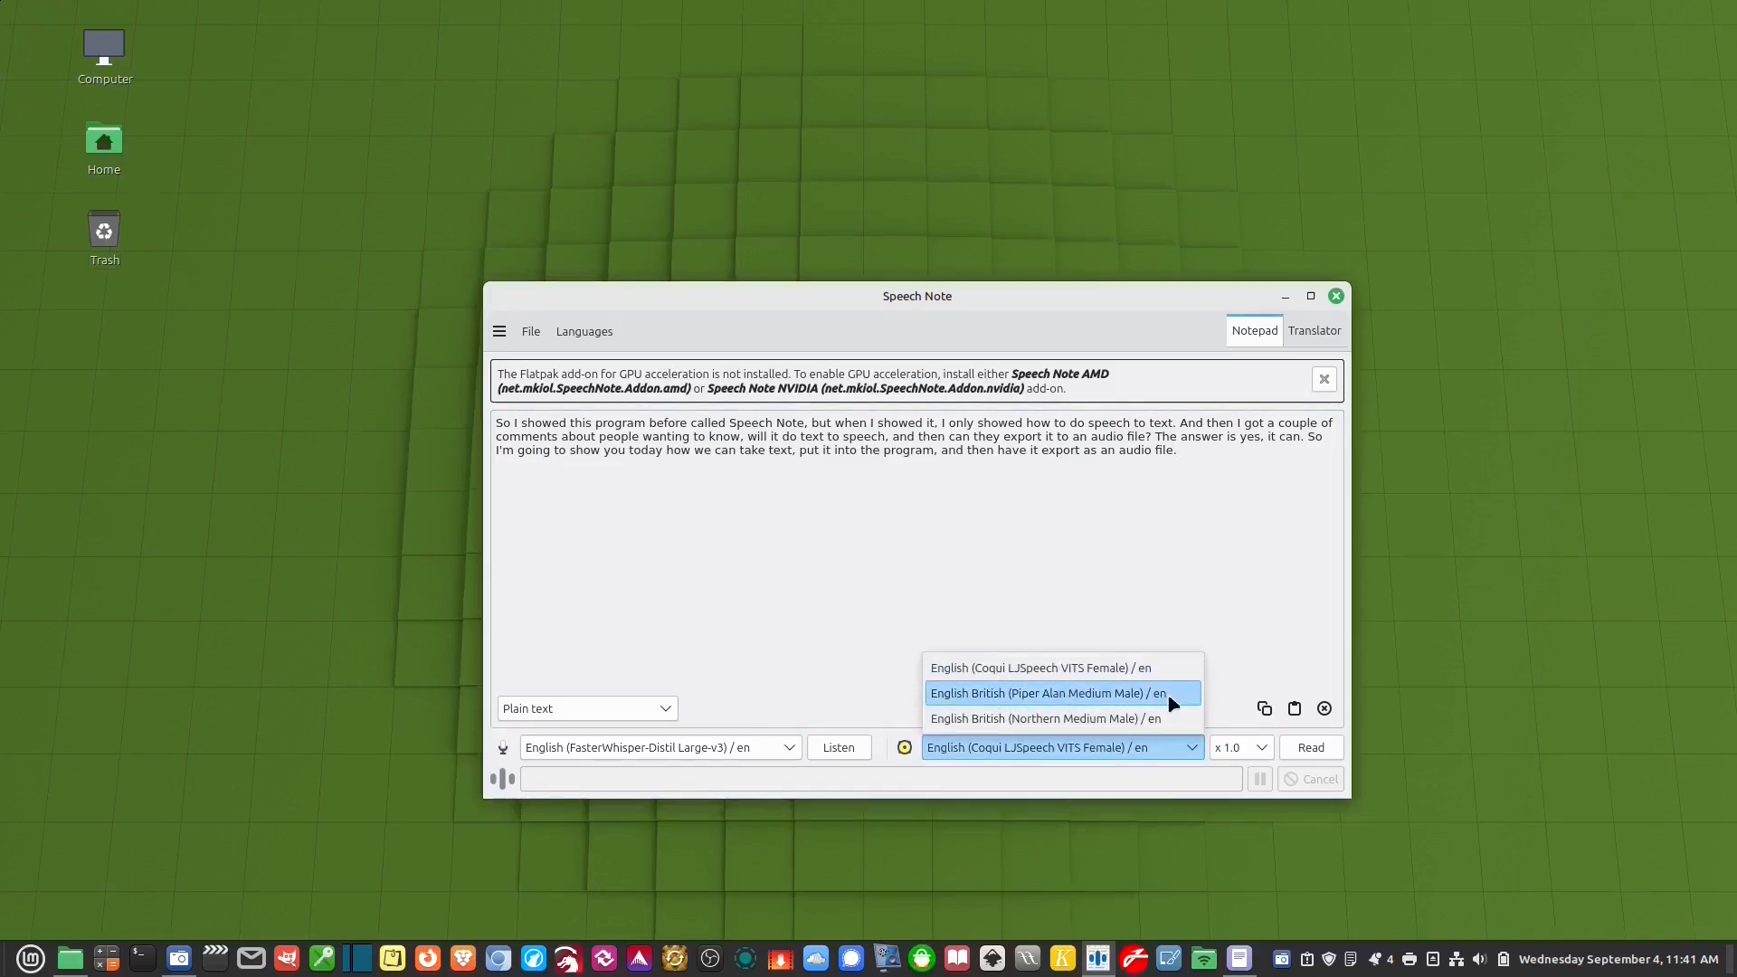
{"action": "left_click", "coordinate": [1195, 604]}
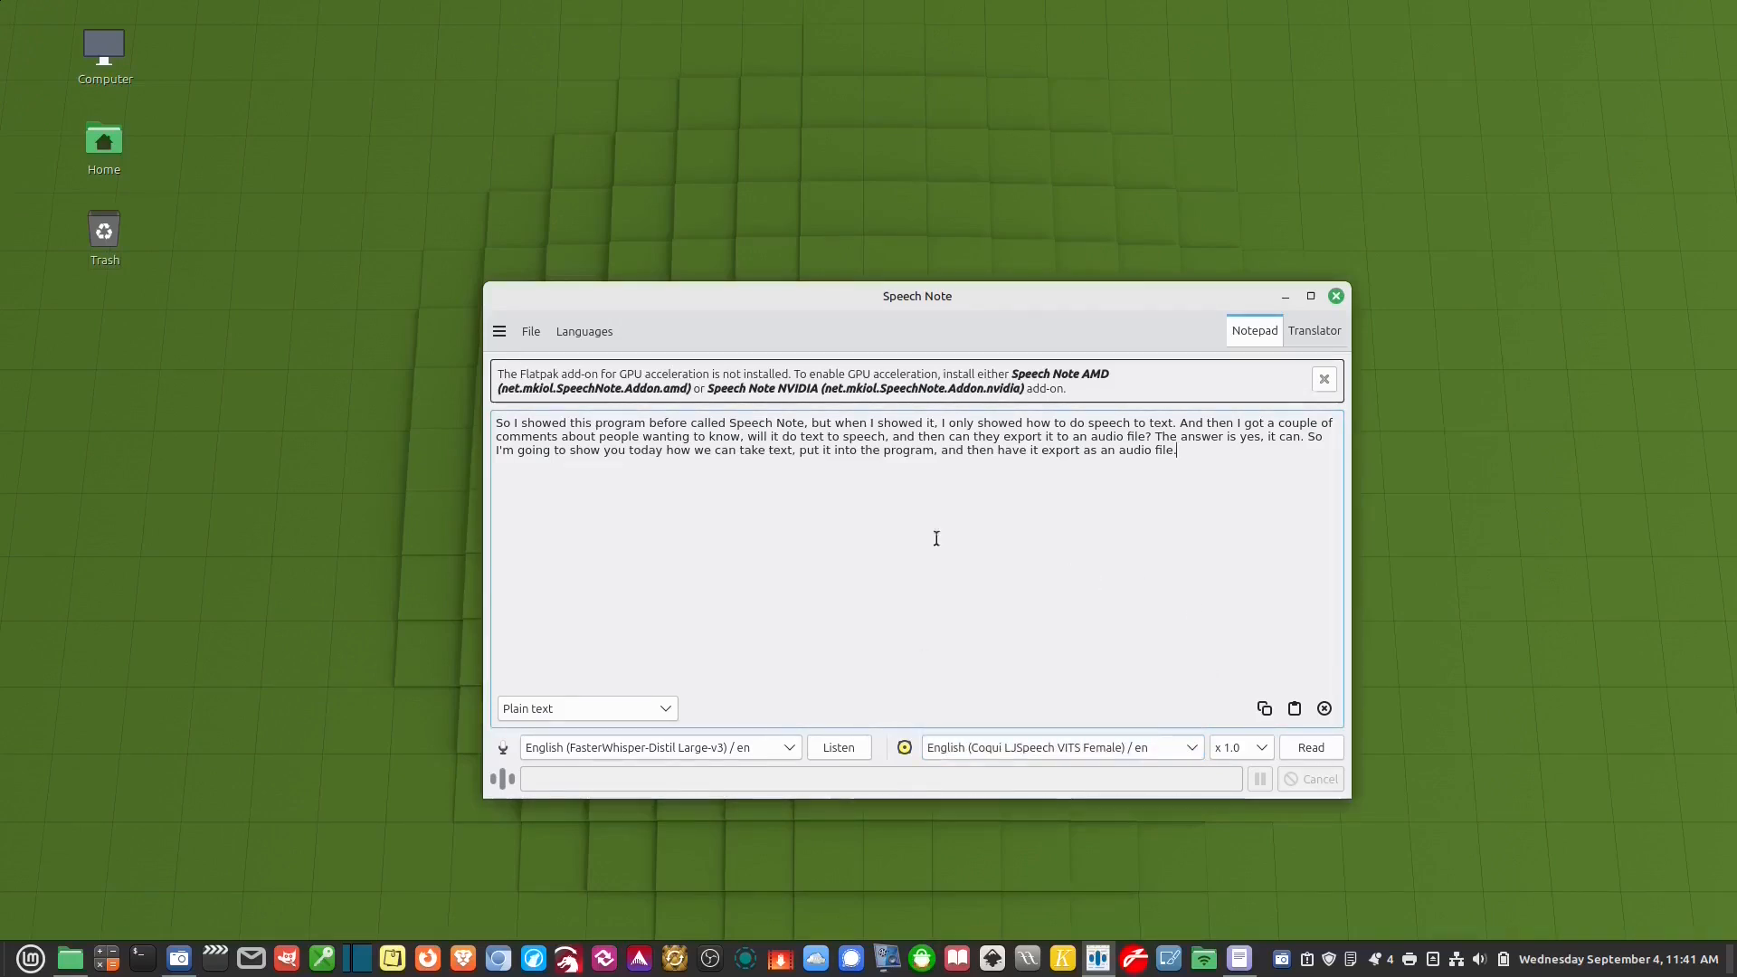
Set the reading voice to English British (Piper Alan Medium Male)
{"action": "key", "text": "ctrl+a"}
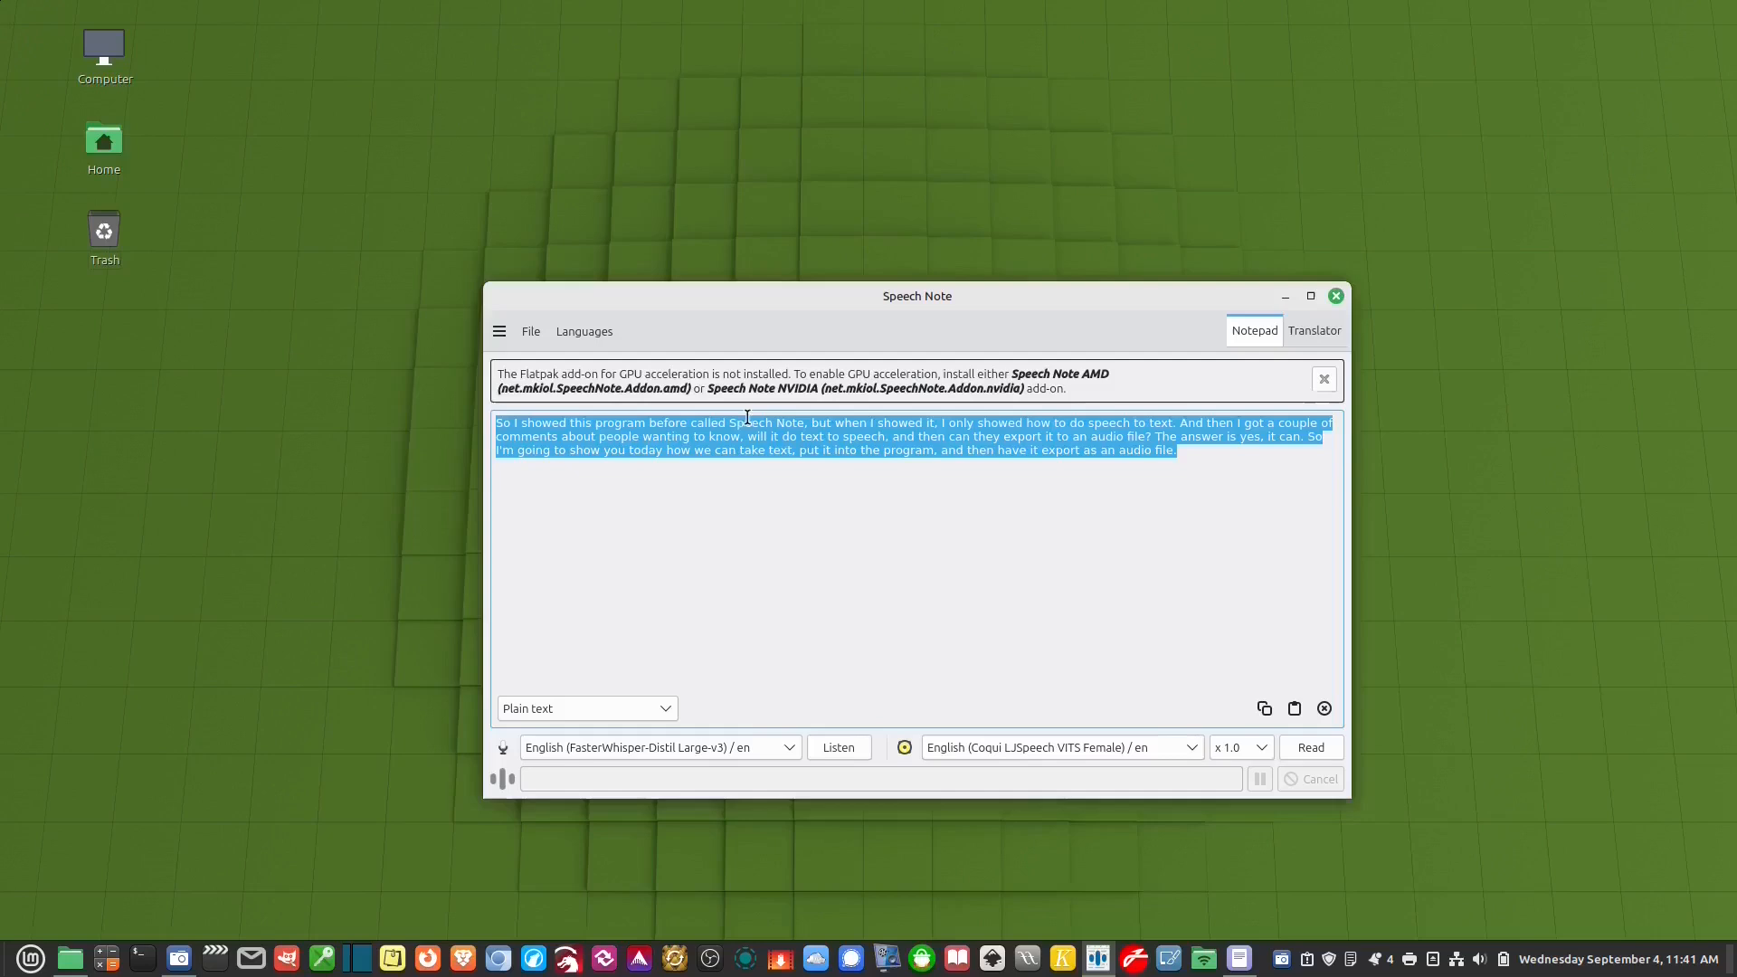
{"action": "left_click", "coordinate": [693, 476]}
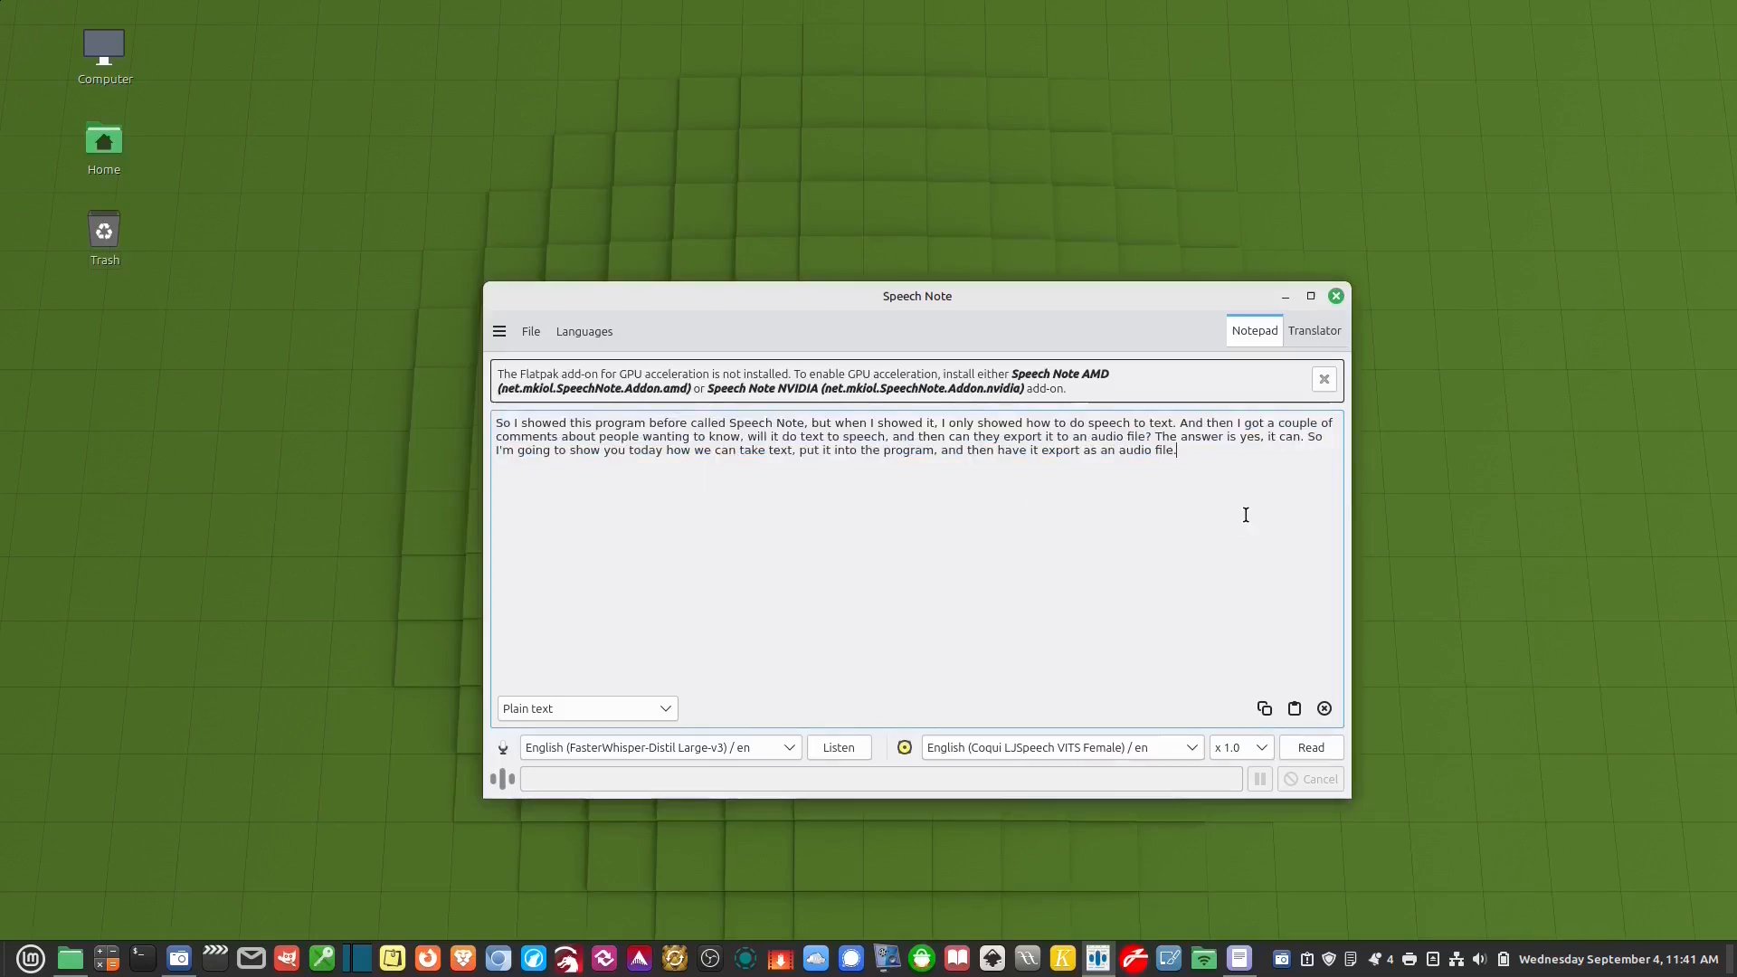
{"action": "left_click", "coordinate": [1168, 748]}
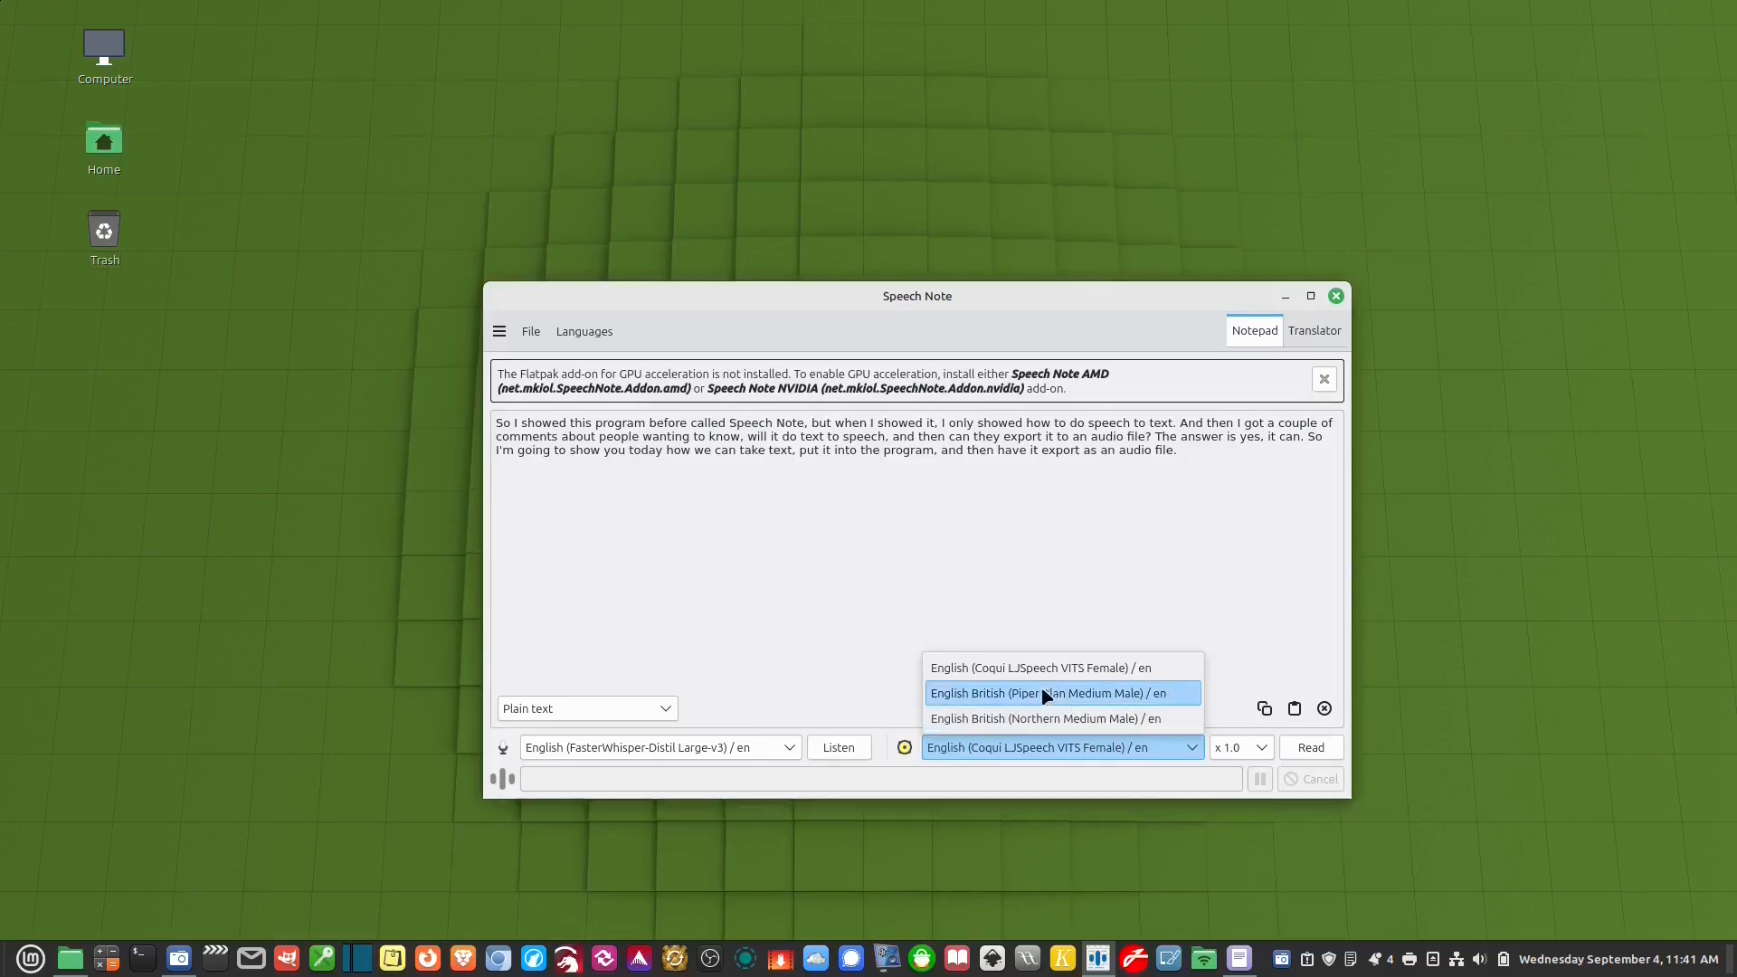
{"action": "left_click", "coordinate": [1145, 694]}
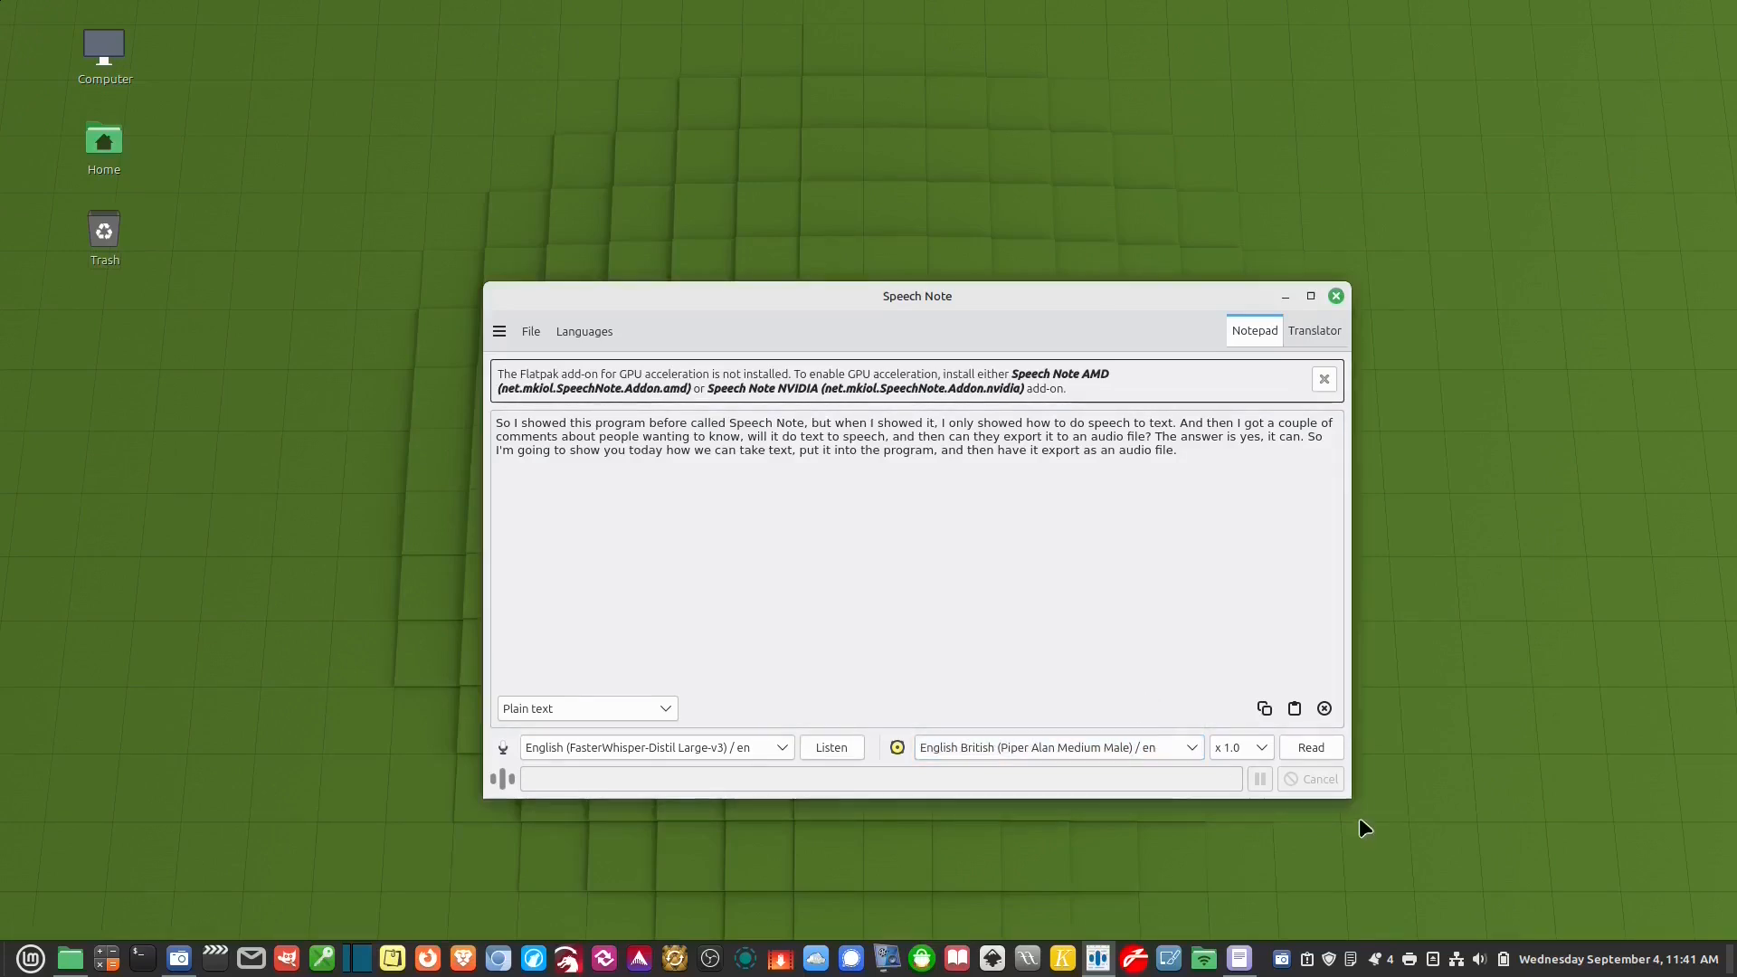
Read the note aloud, switch to Coqui LJSpeech VITS Female and read it again
{"action": "left_click", "coordinate": [1313, 748]}
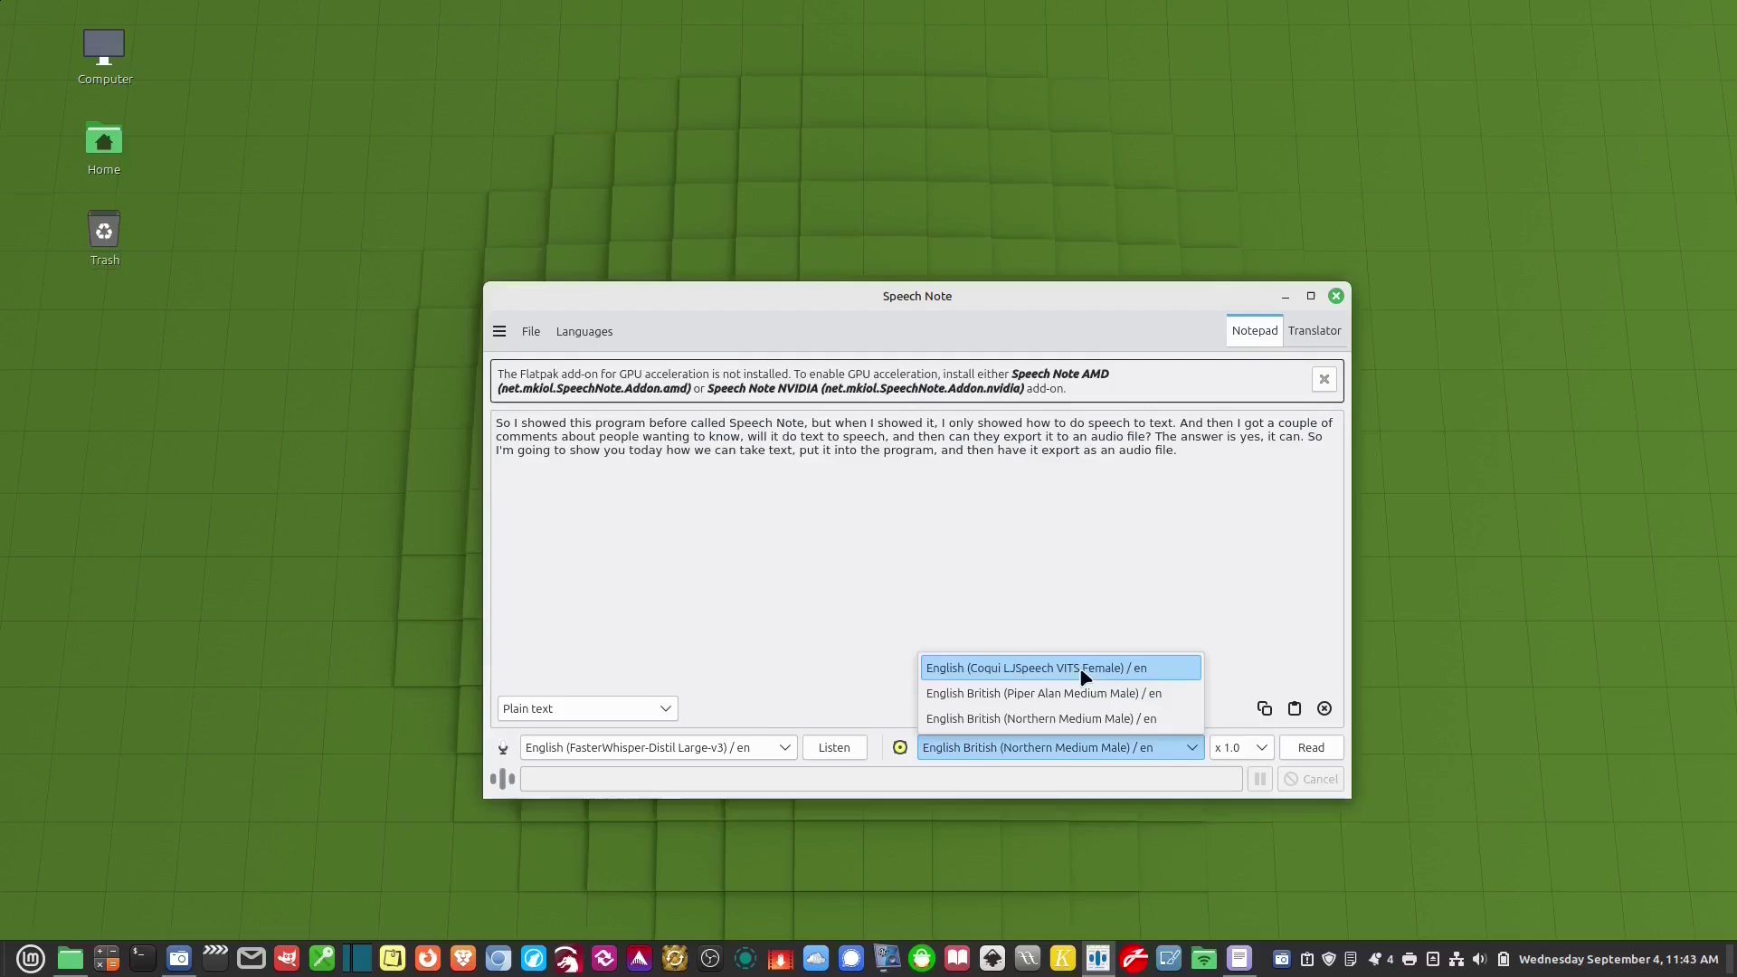
{"action": "left_click", "coordinate": [1067, 666]}
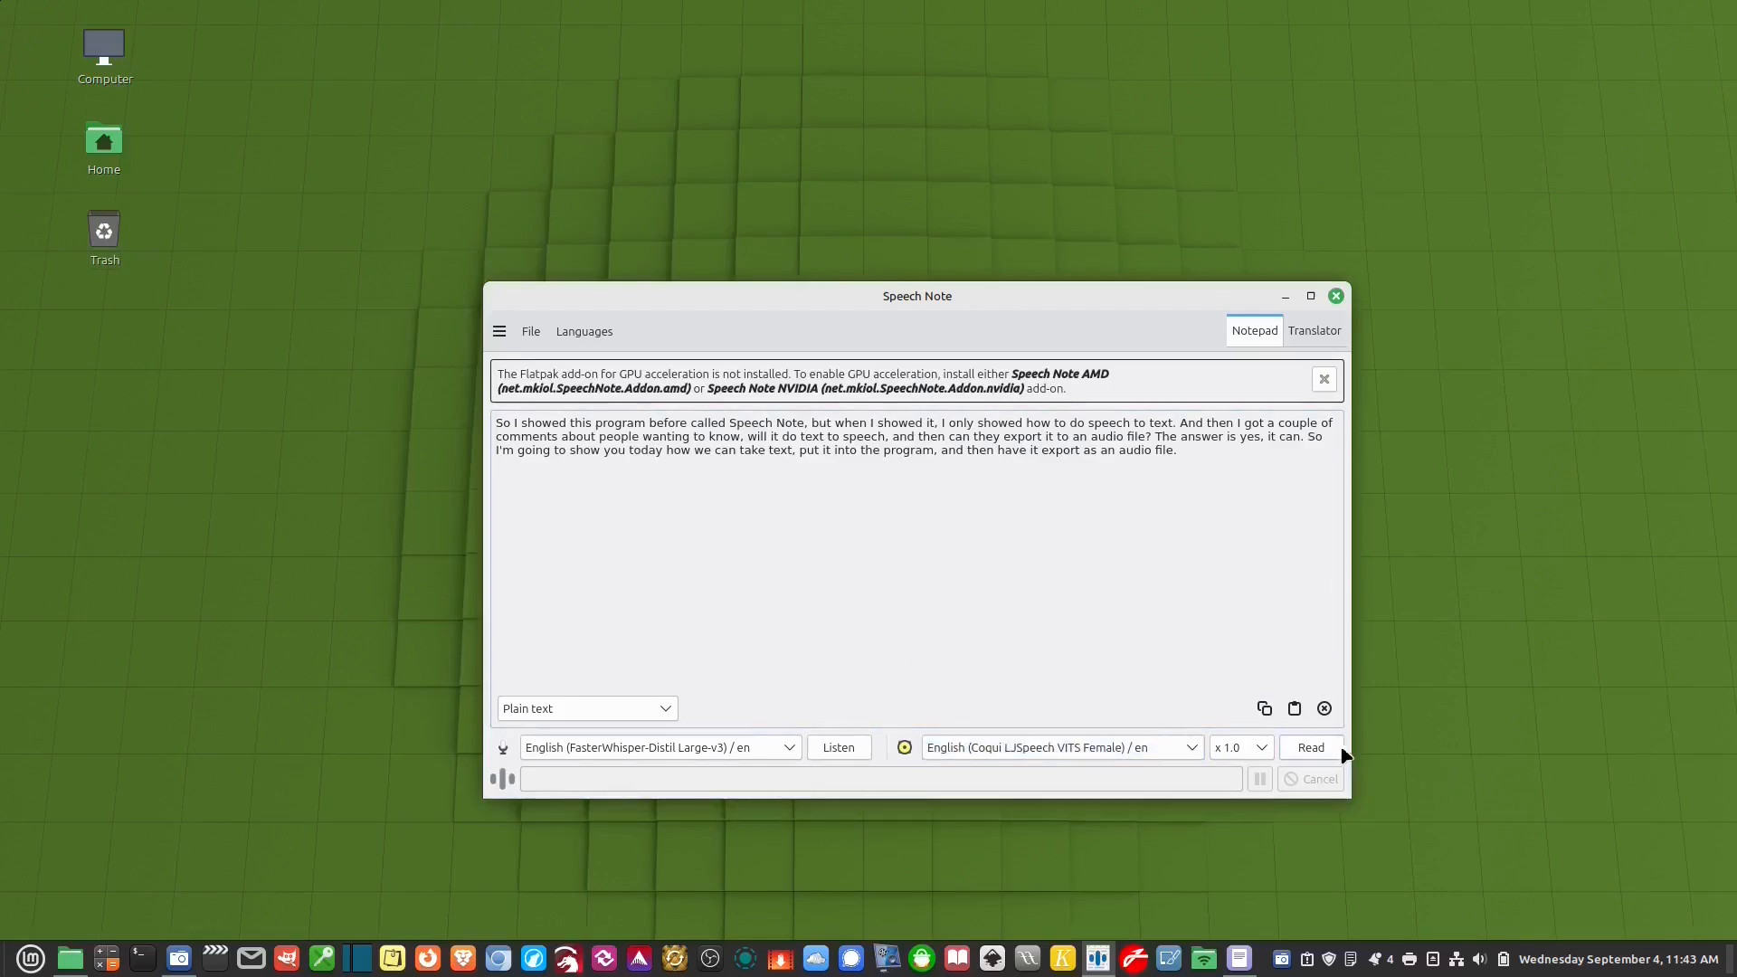
{"action": "left_click", "coordinate": [1311, 748]}
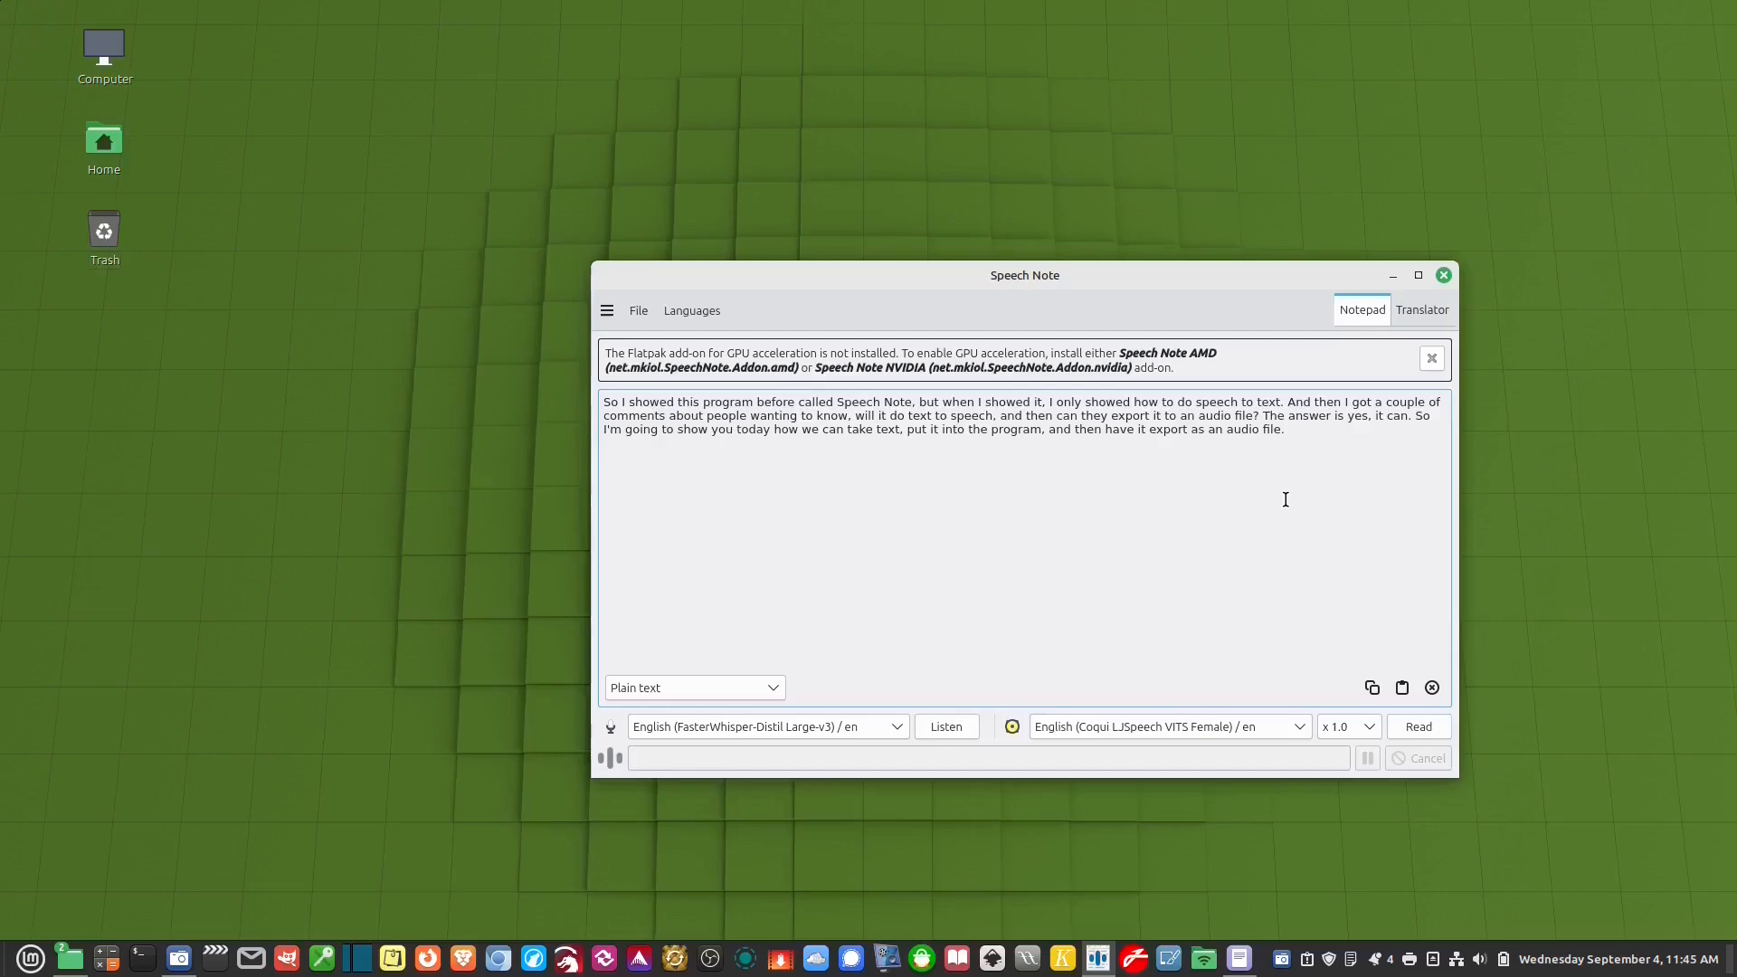
Set the reading voice to English British (Northern Medium Male)
{"action": "left_click_drag", "start_coordinate": [1242, 281], "coordinate": [1260, 320]}
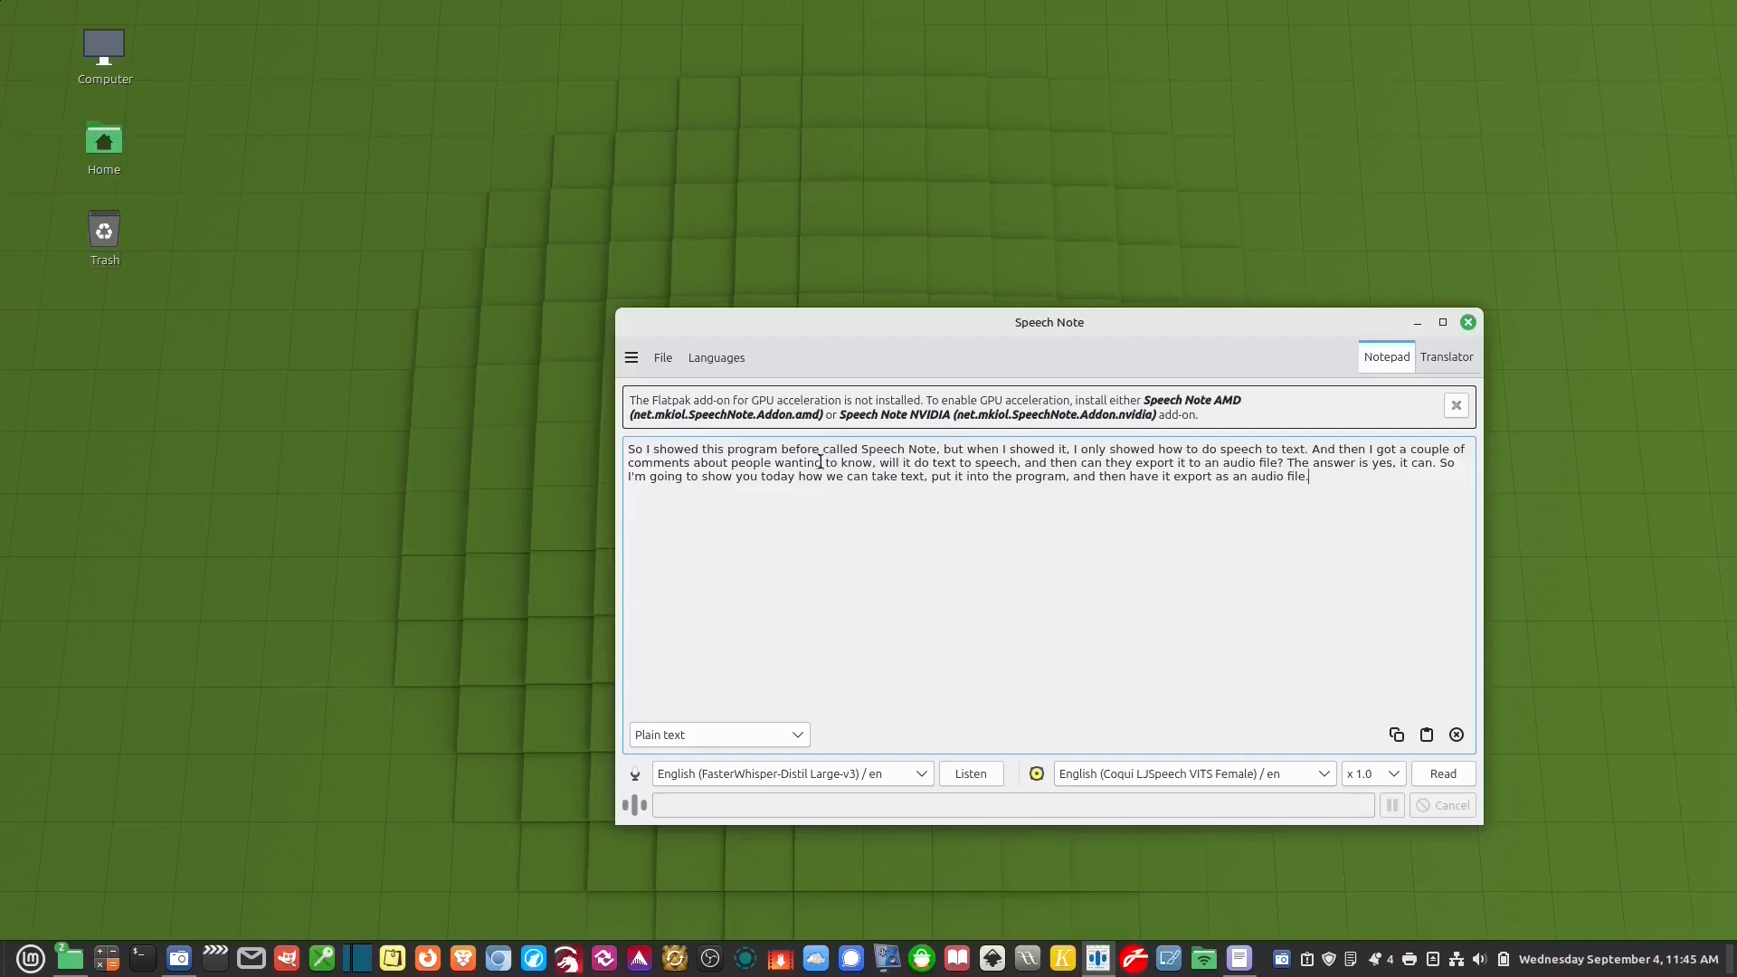
{"action": "left_click", "coordinate": [1229, 774]}
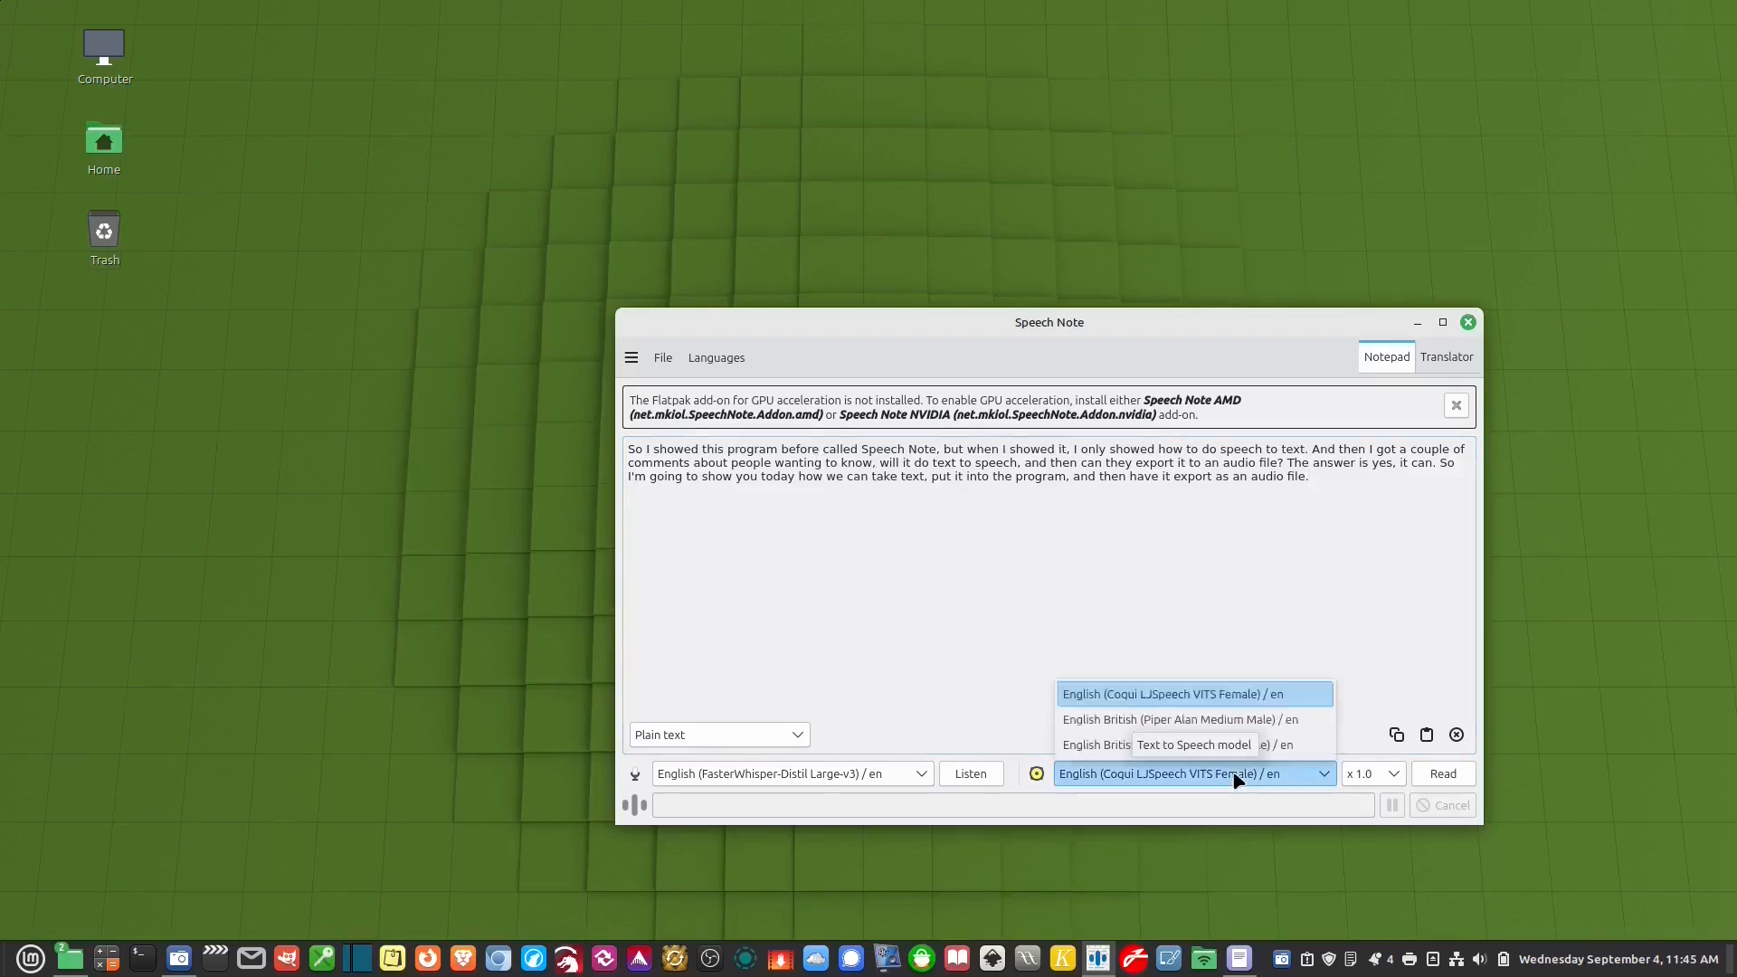
{"action": "left_click", "coordinate": [1238, 781]}
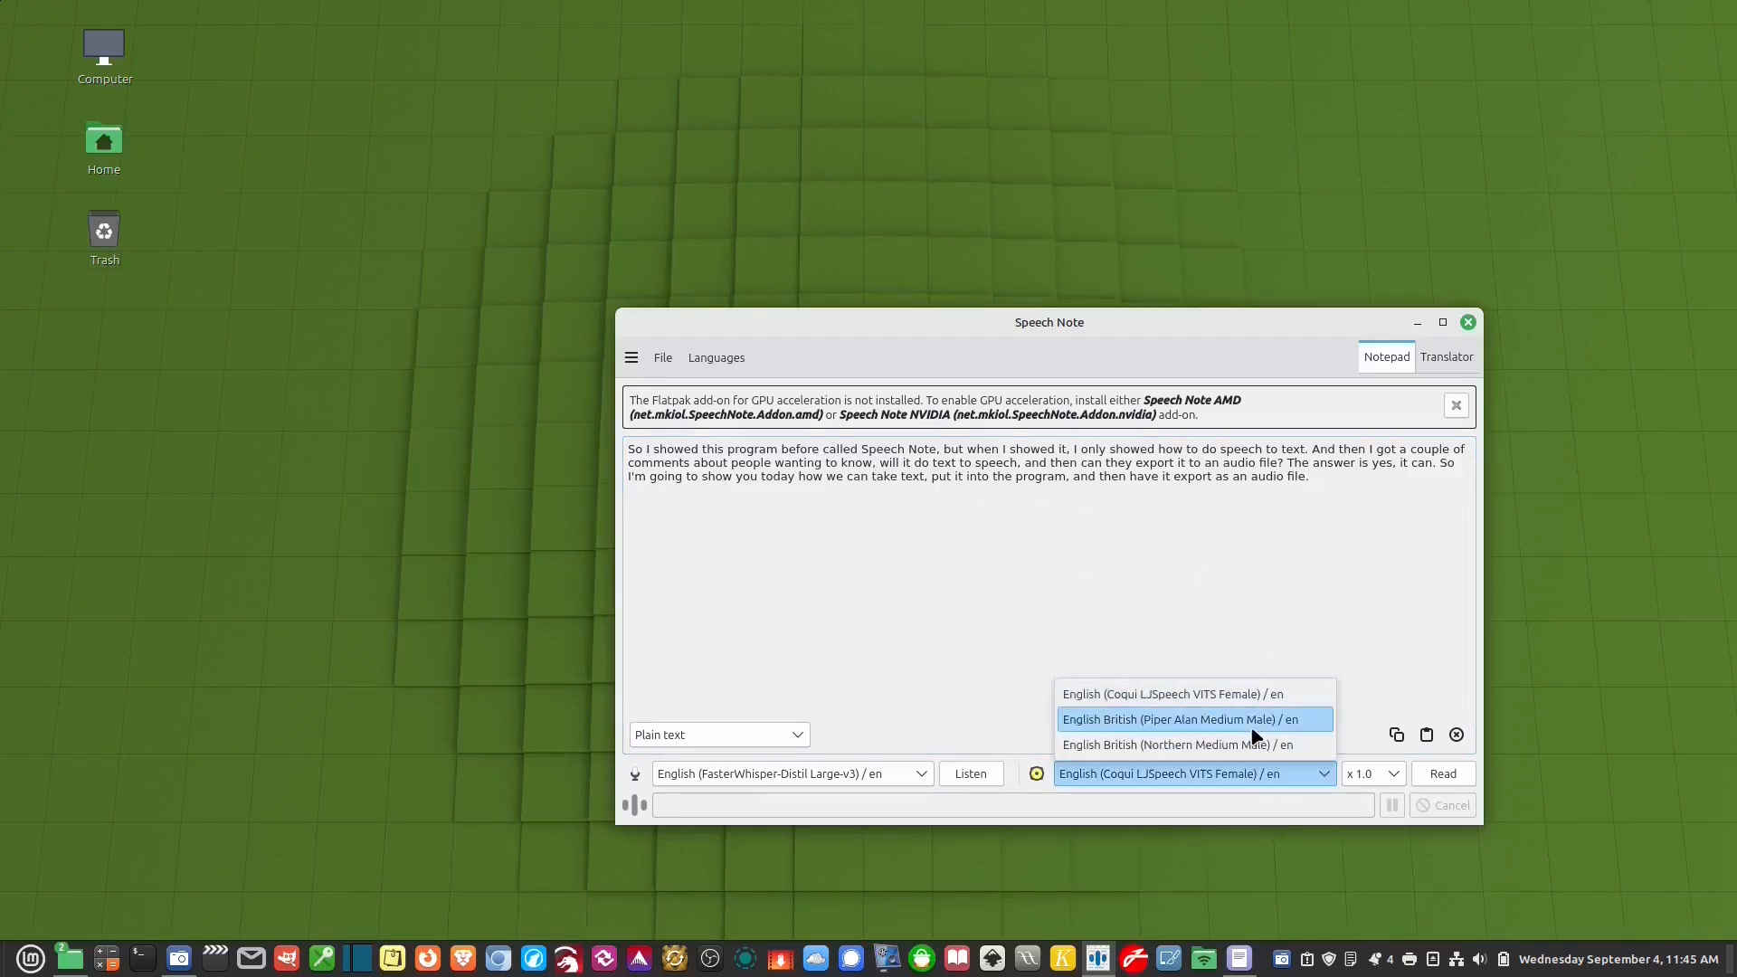
{"action": "left_click", "coordinate": [1249, 745]}
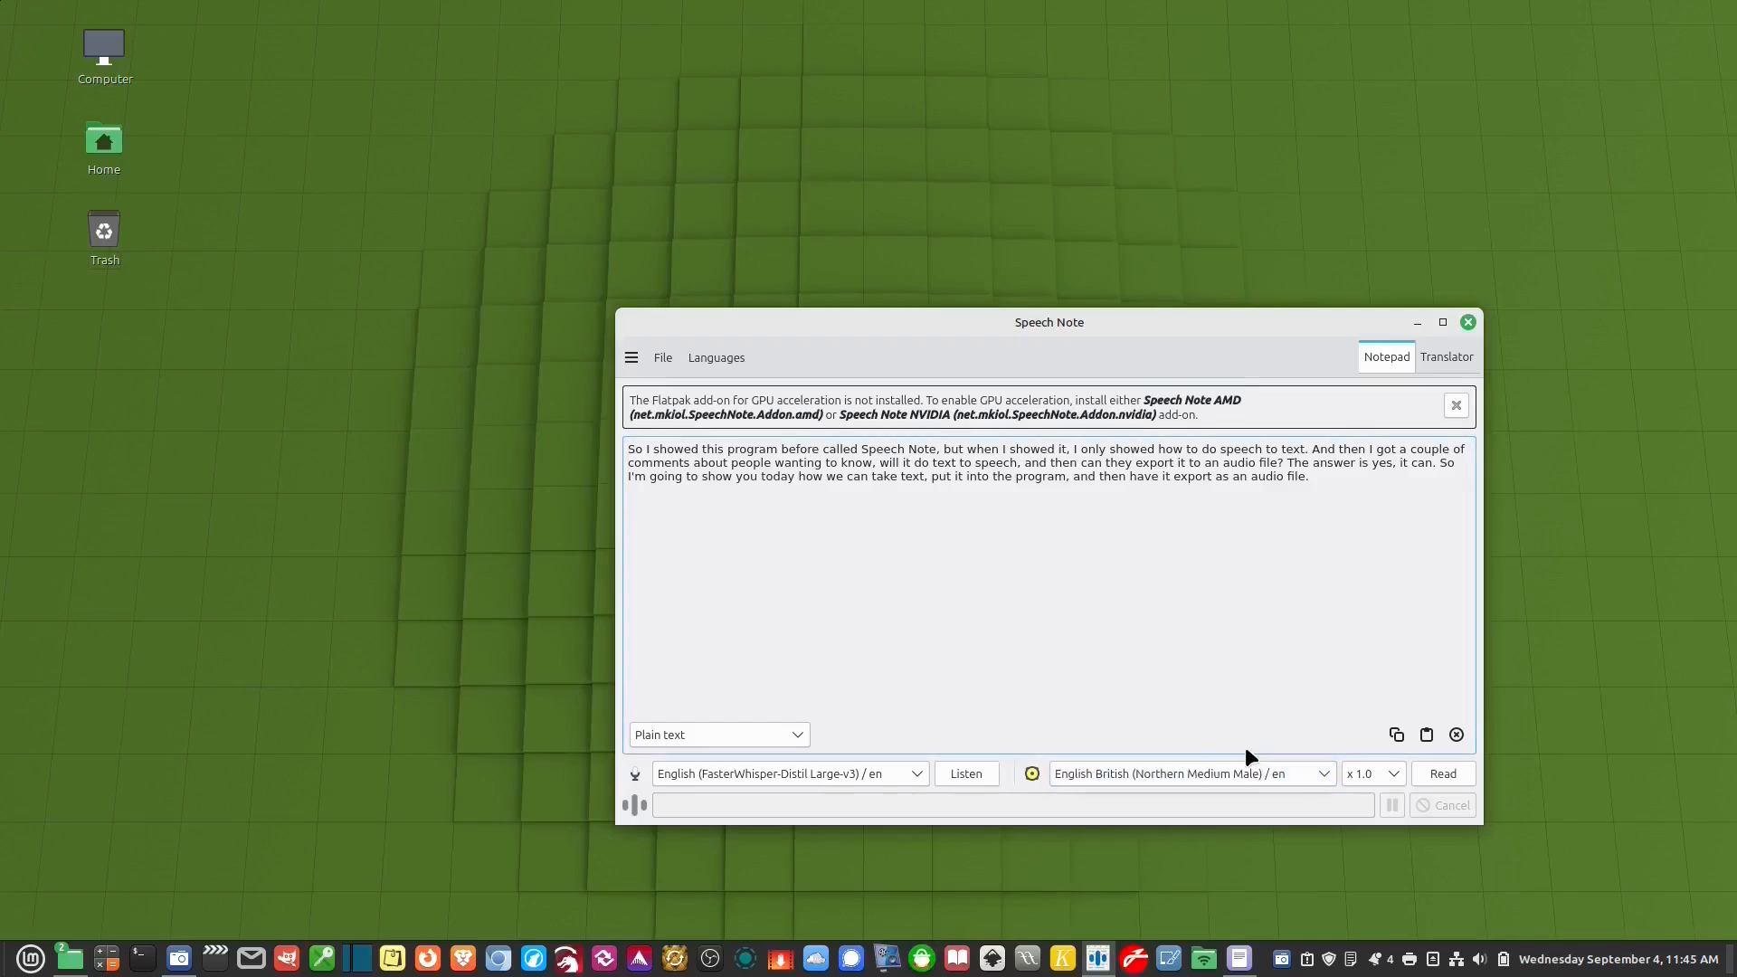
Choose File > Export to a file to bring up the export settings
{"action": "left_click", "coordinate": [662, 357]}
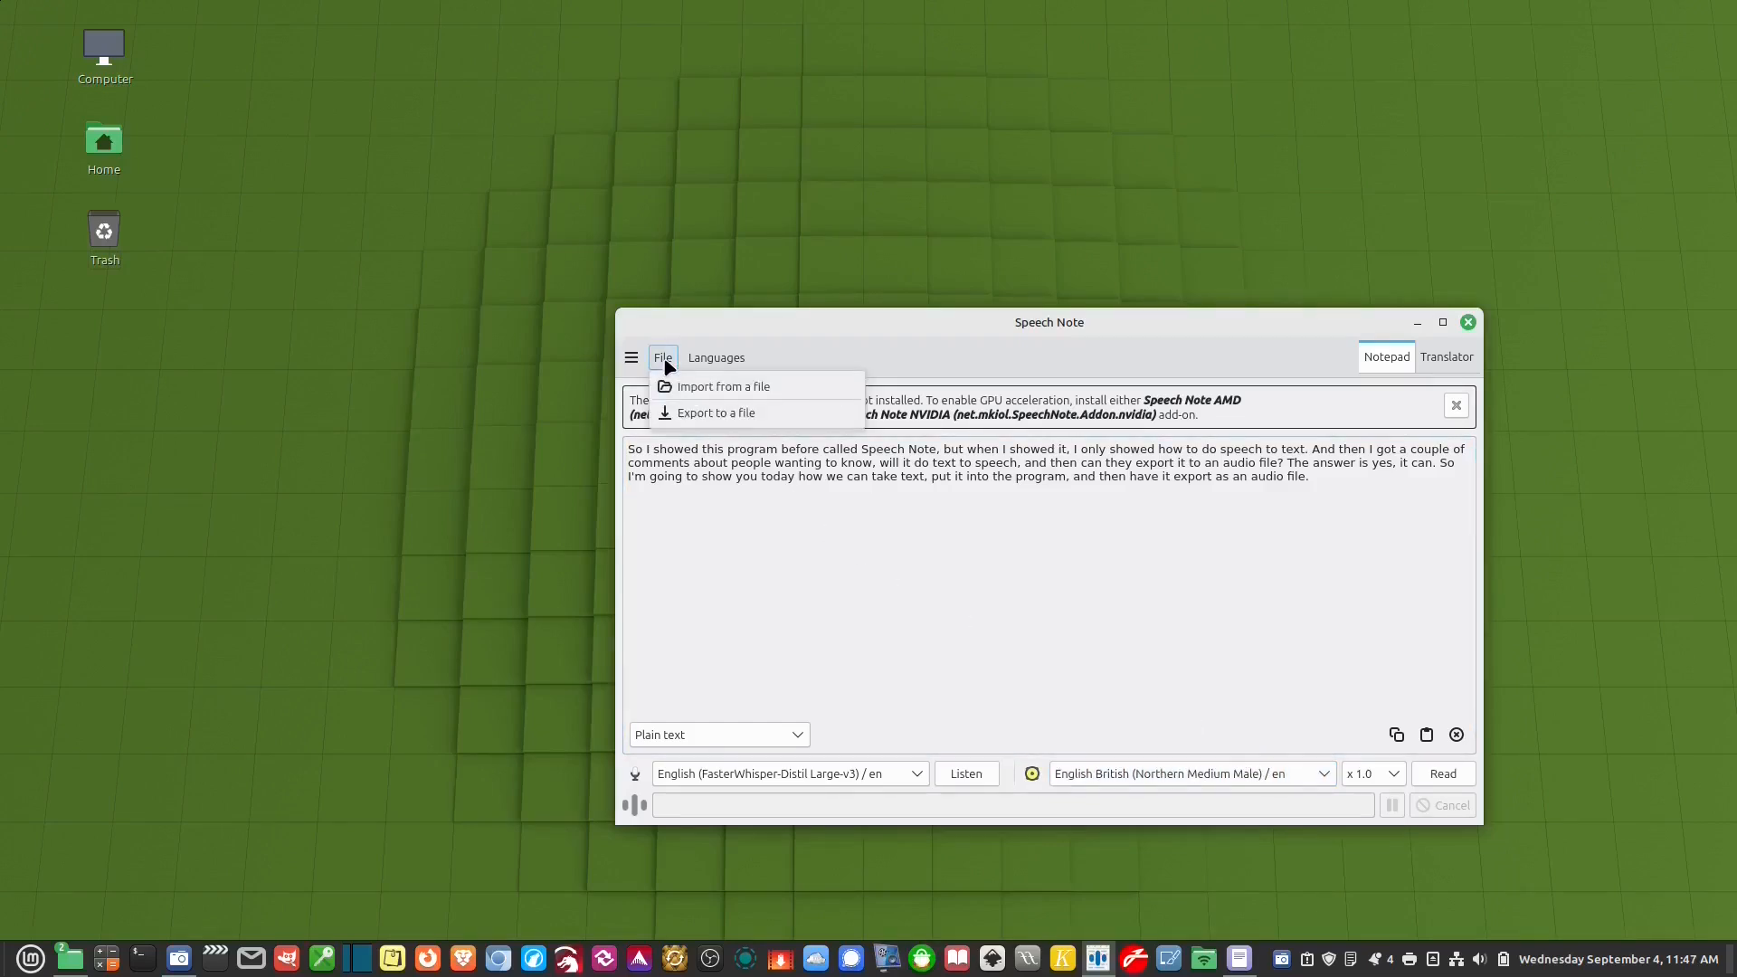
{"action": "left_click", "coordinate": [690, 414]}
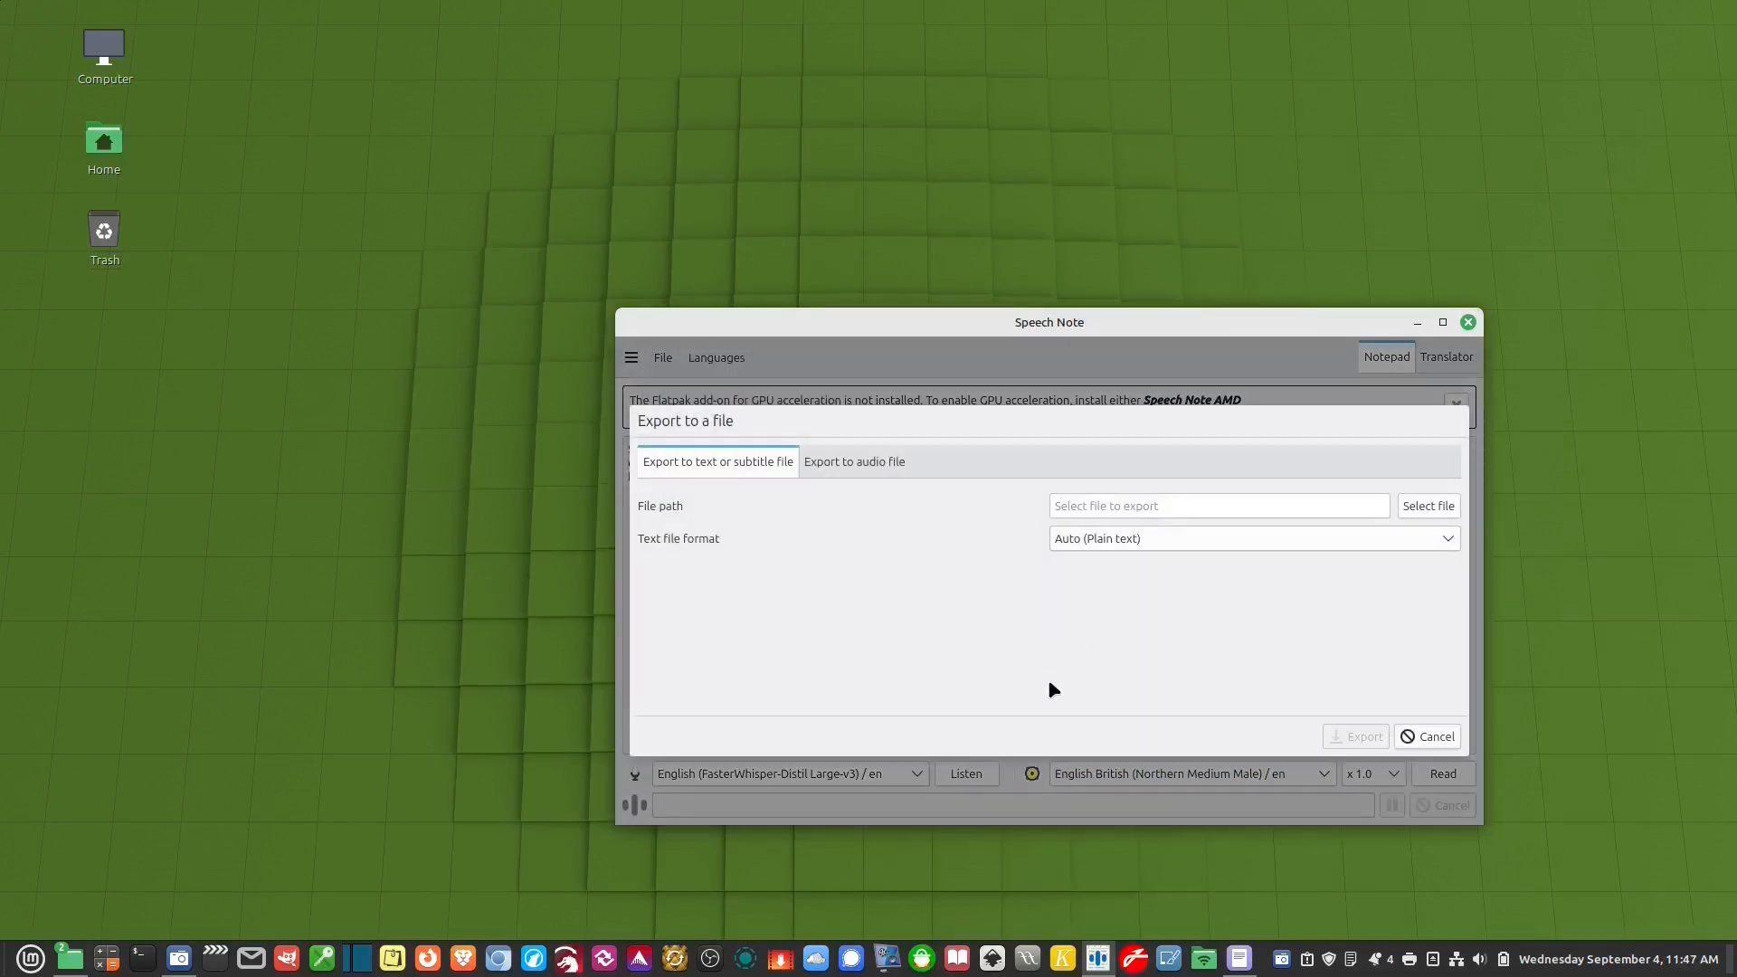
Export the note as a Medium-quality MP3 named 01 in Documents
{"action": "left_click", "coordinate": [869, 466]}
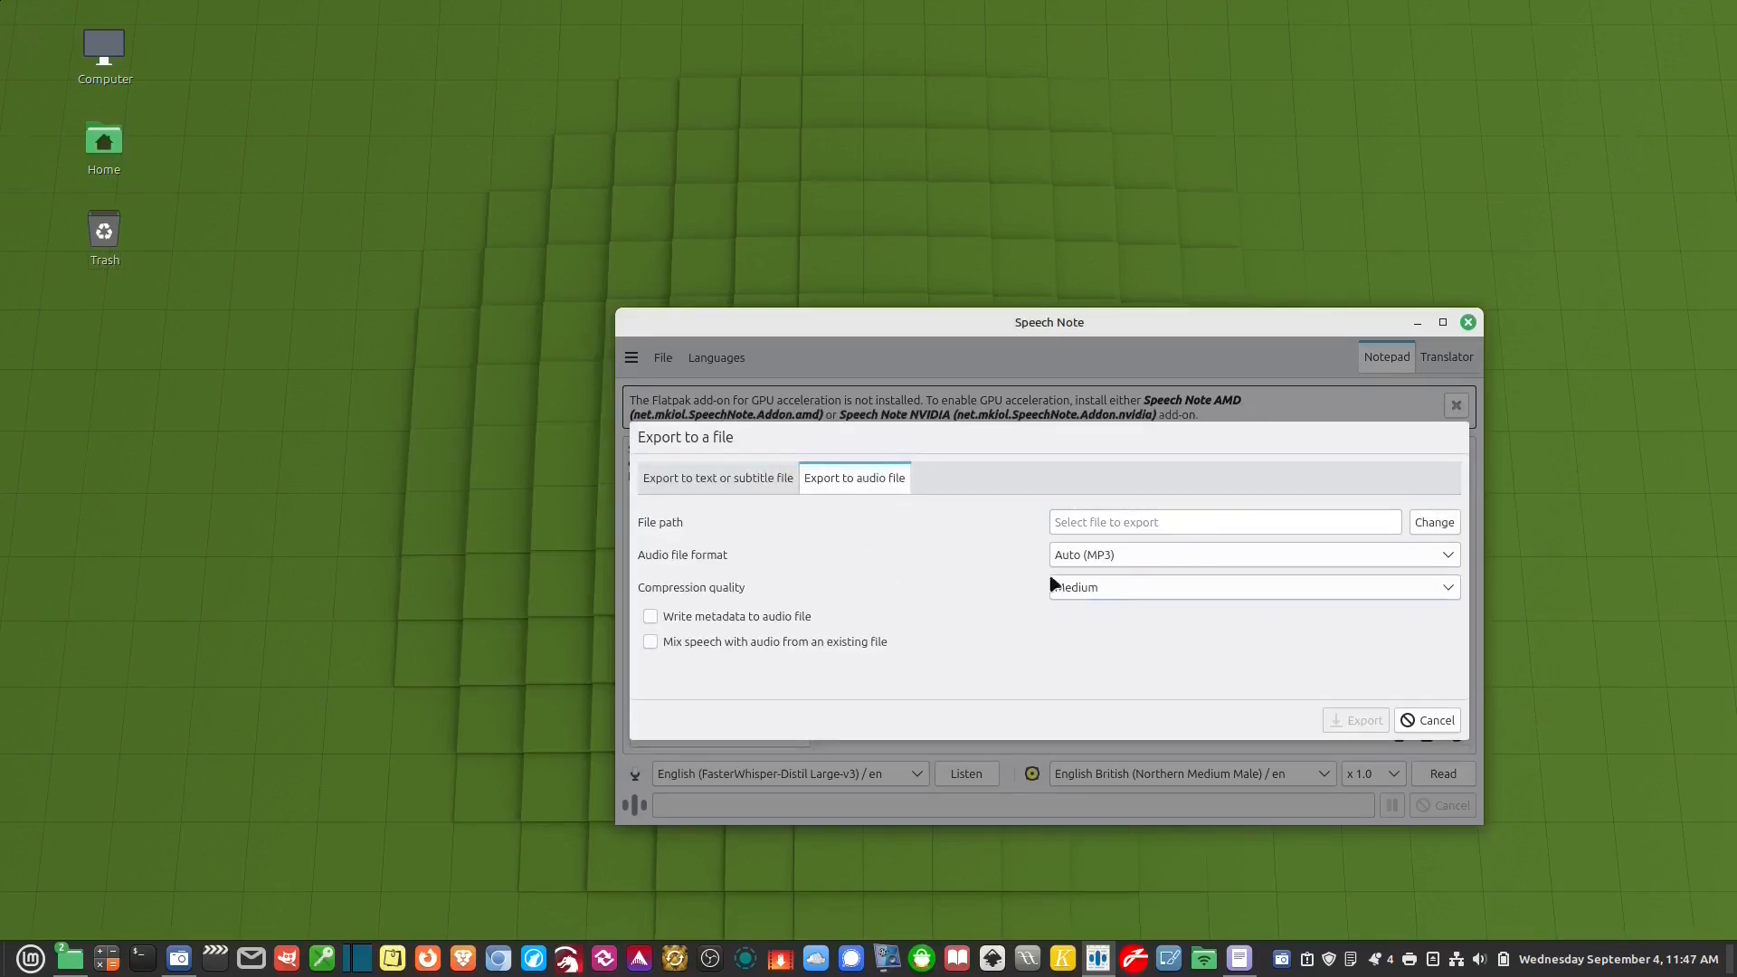
{"action": "mouse_move", "coordinate": [1253, 556]}
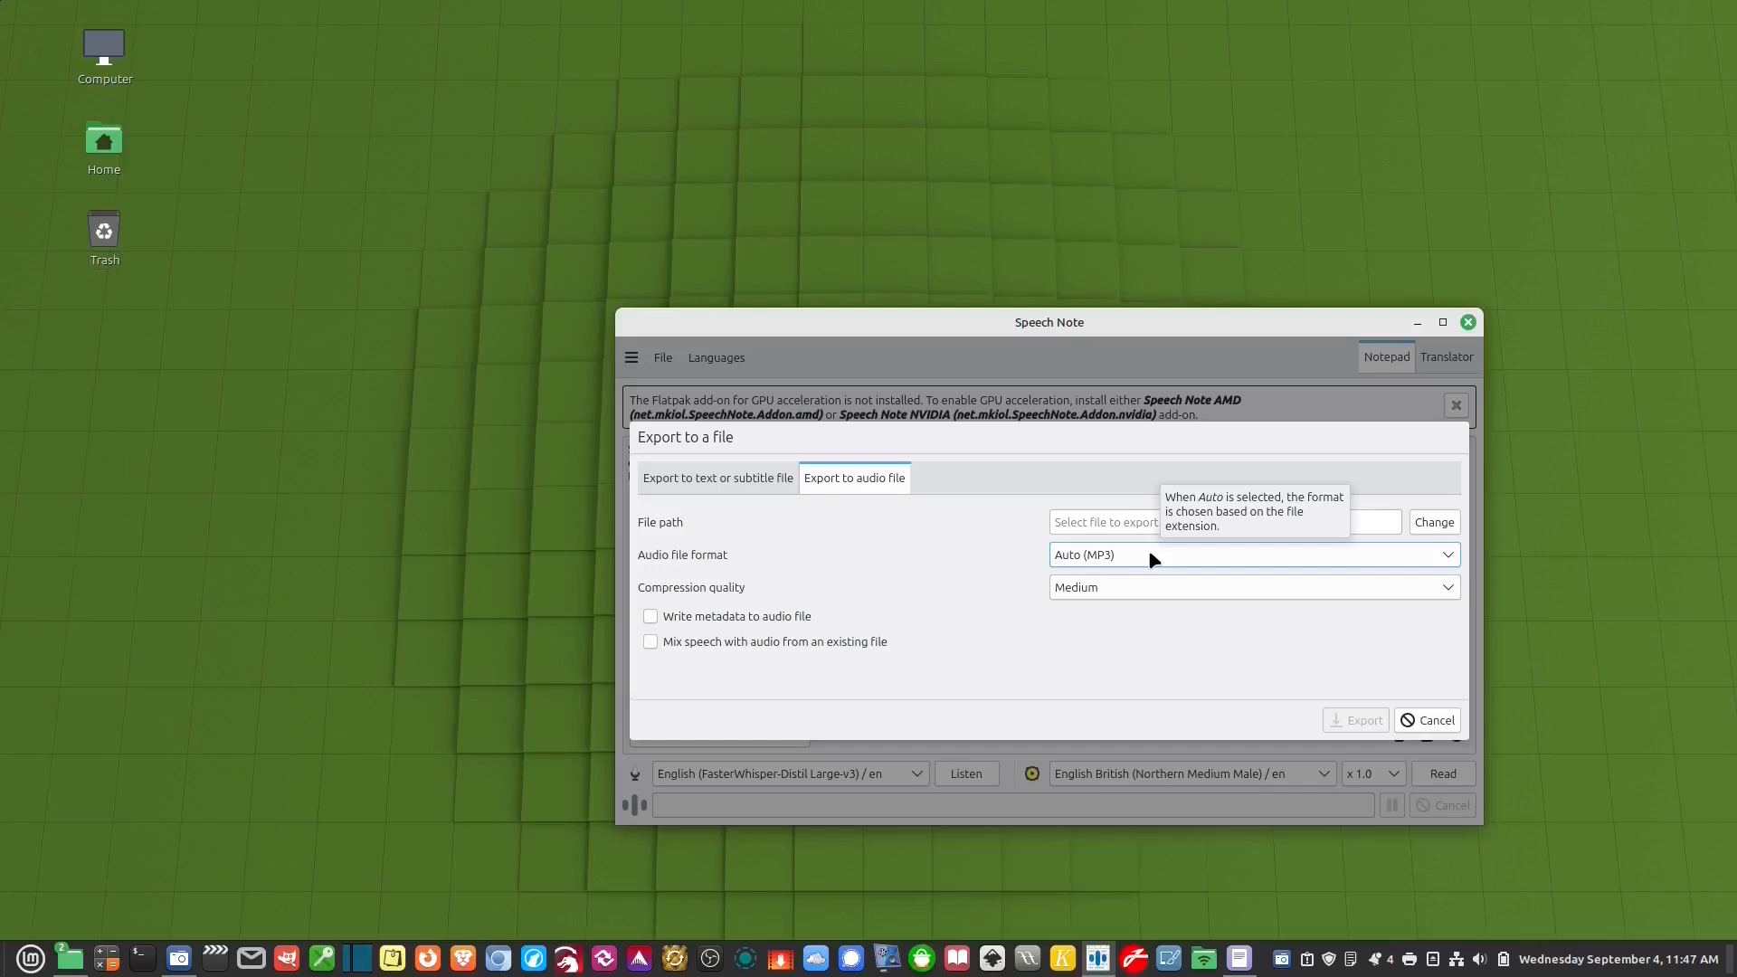
{"action": "left_click", "coordinate": [1435, 523]}
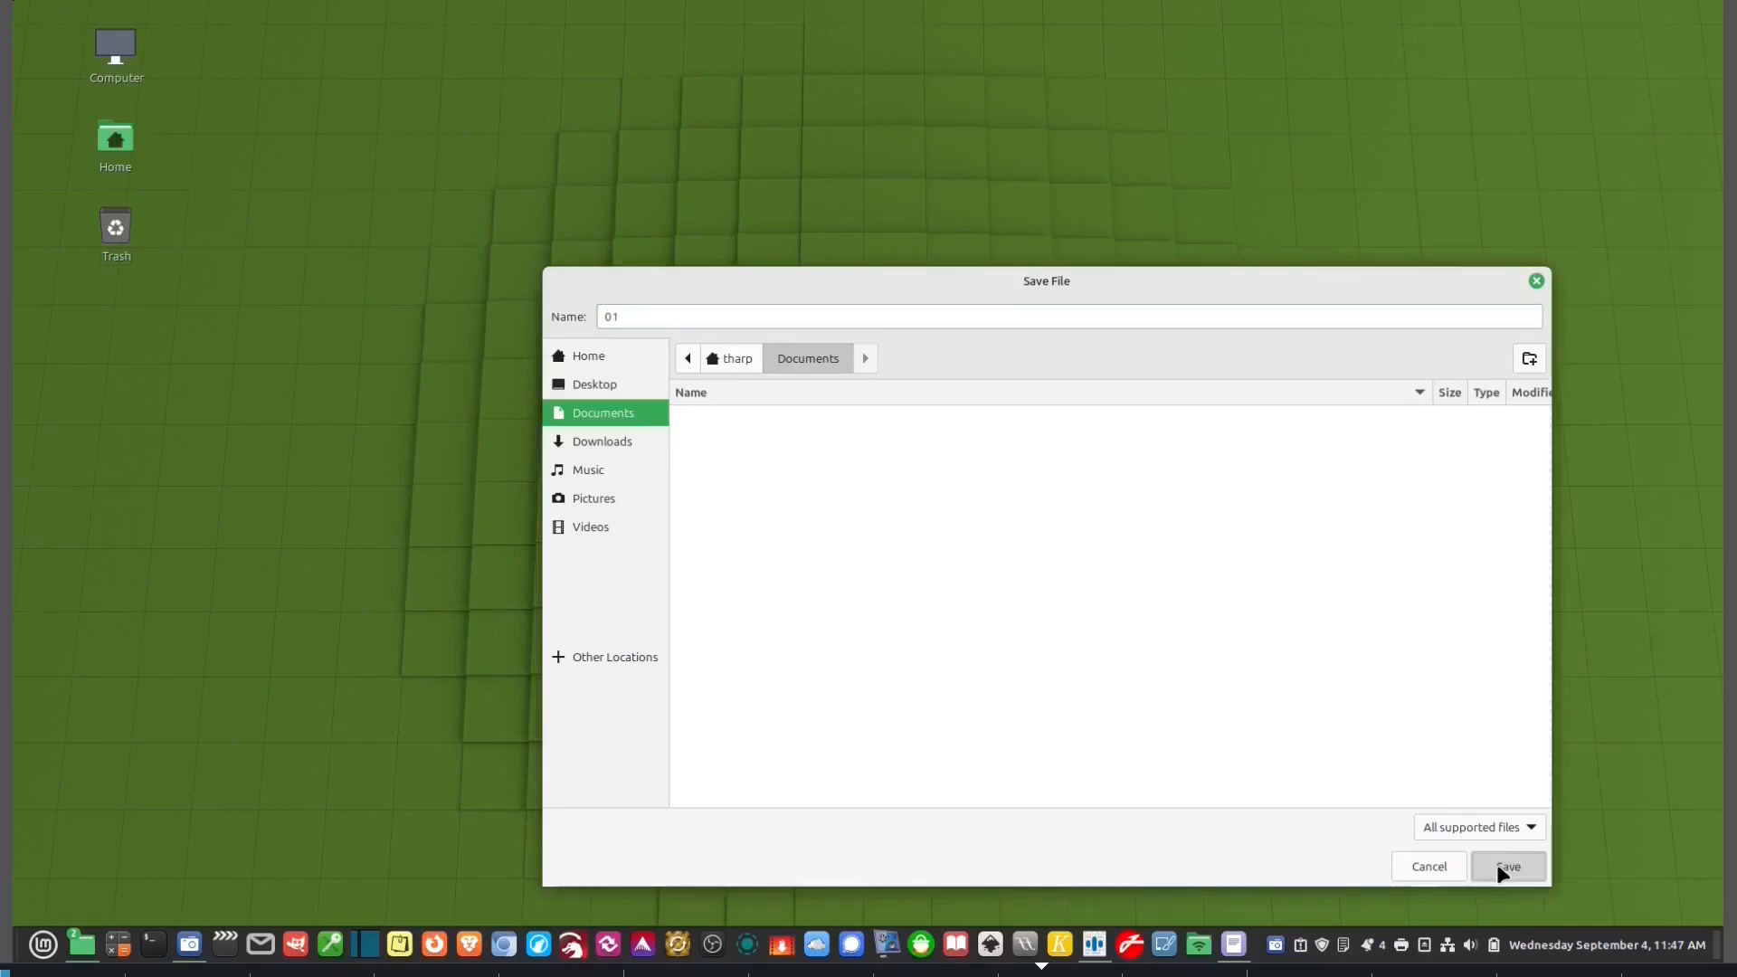
{"action": "left_click", "coordinate": [1504, 871]}
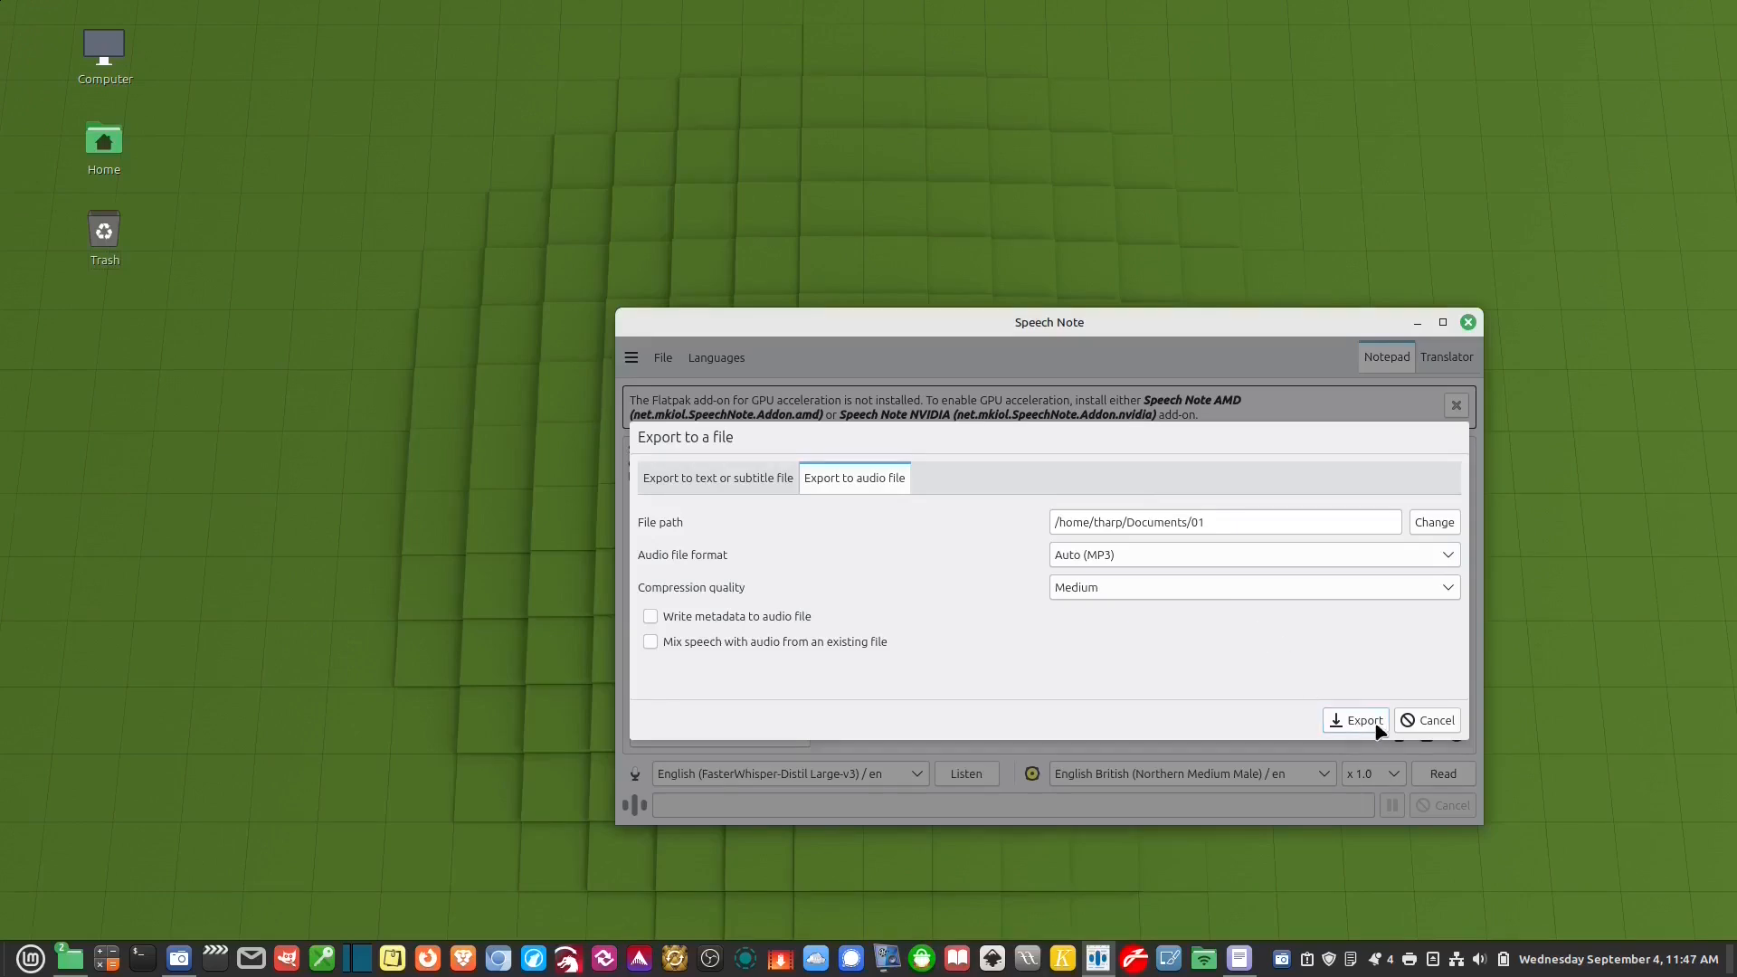
{"action": "left_click", "coordinate": [1120, 589]}
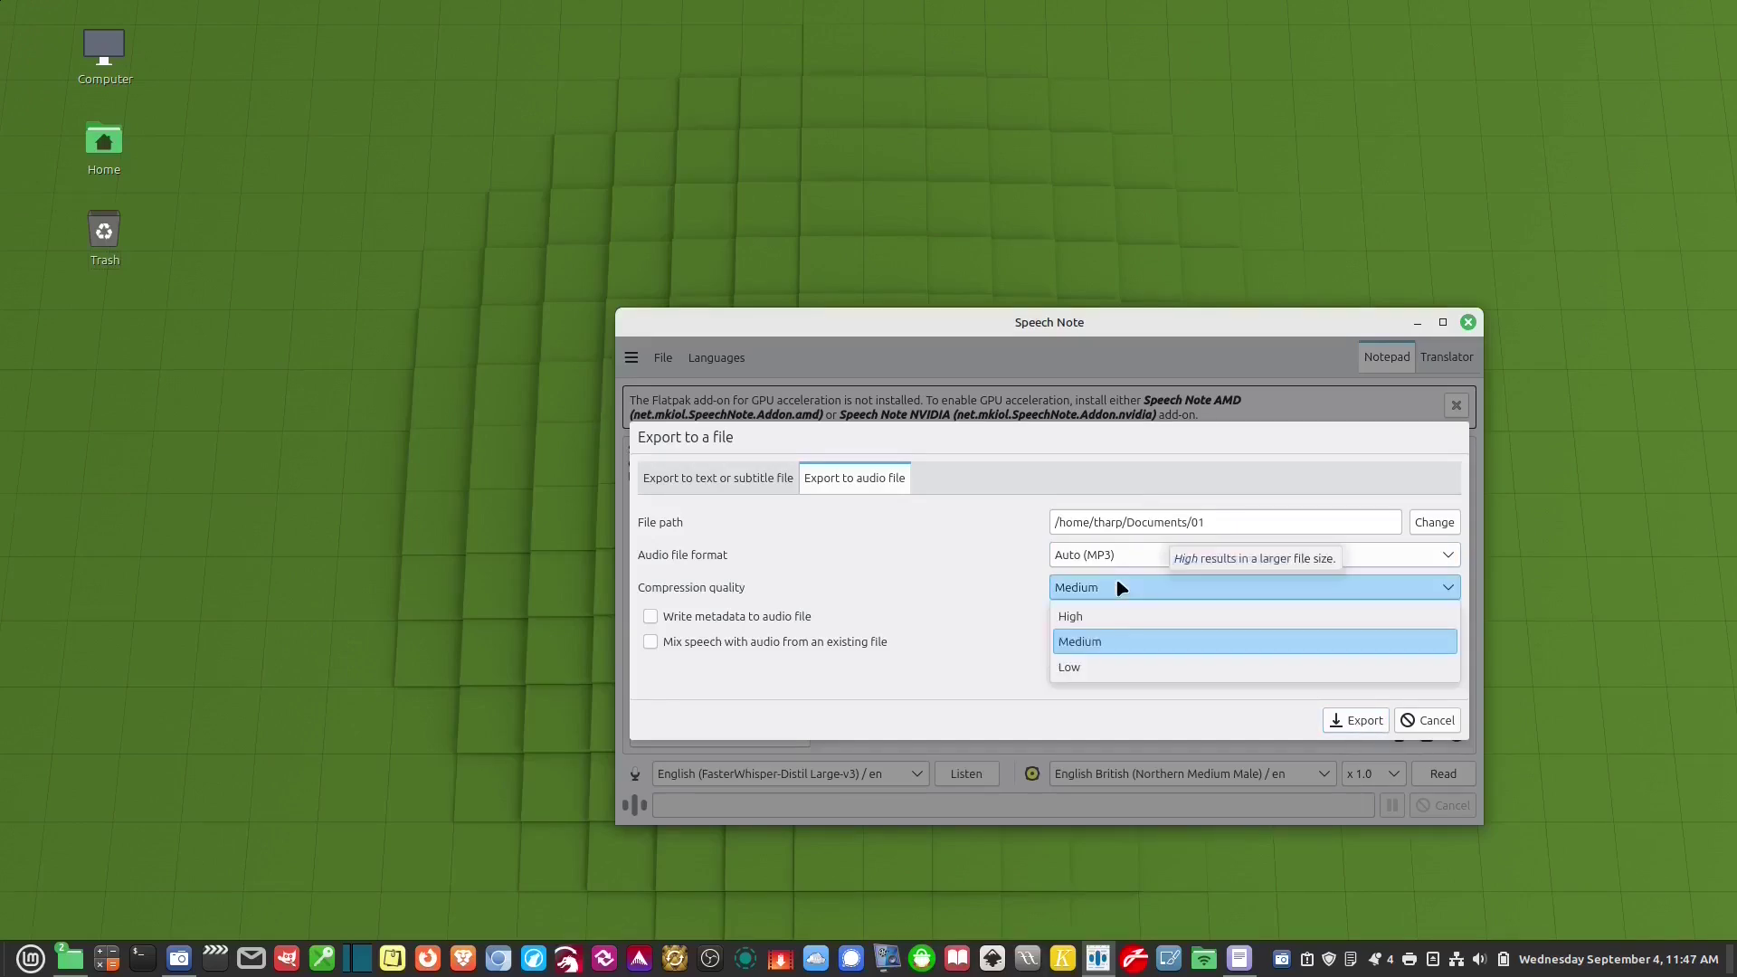
{"action": "left_click", "coordinate": [1358, 721]}
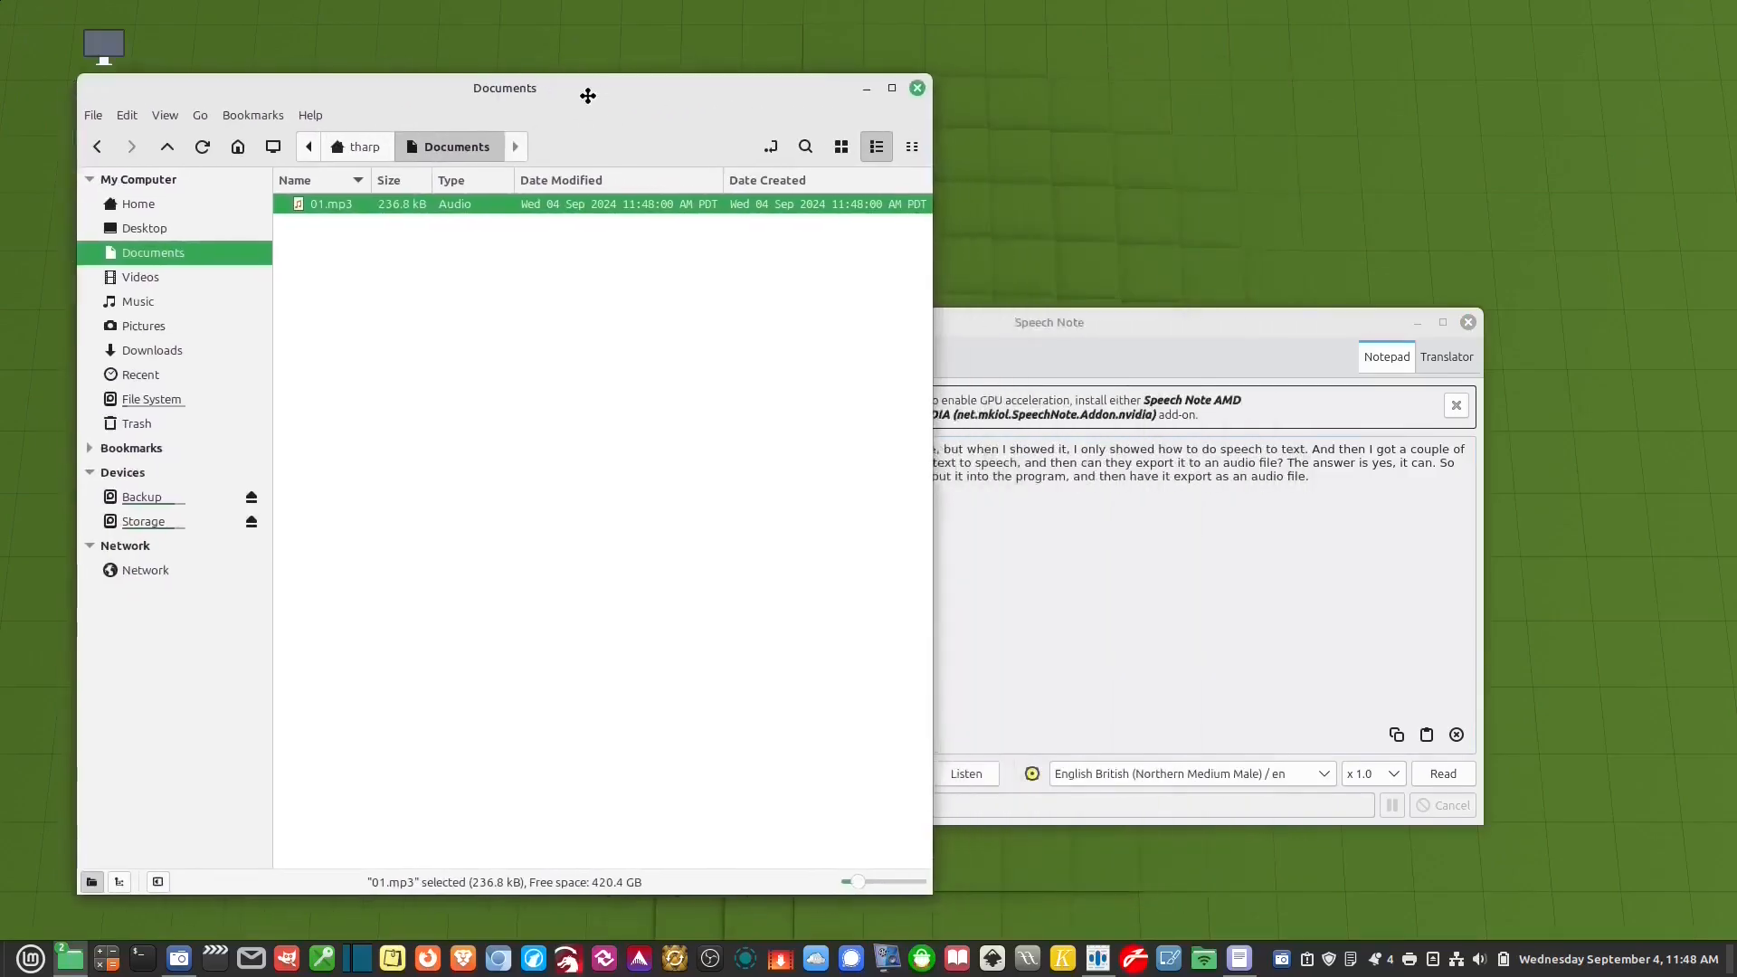
Arrange the Nemo Documents folder and the note window side by side
{"action": "left_click_drag", "start_coordinate": [1155, 336], "coordinate": [1175, 321]}
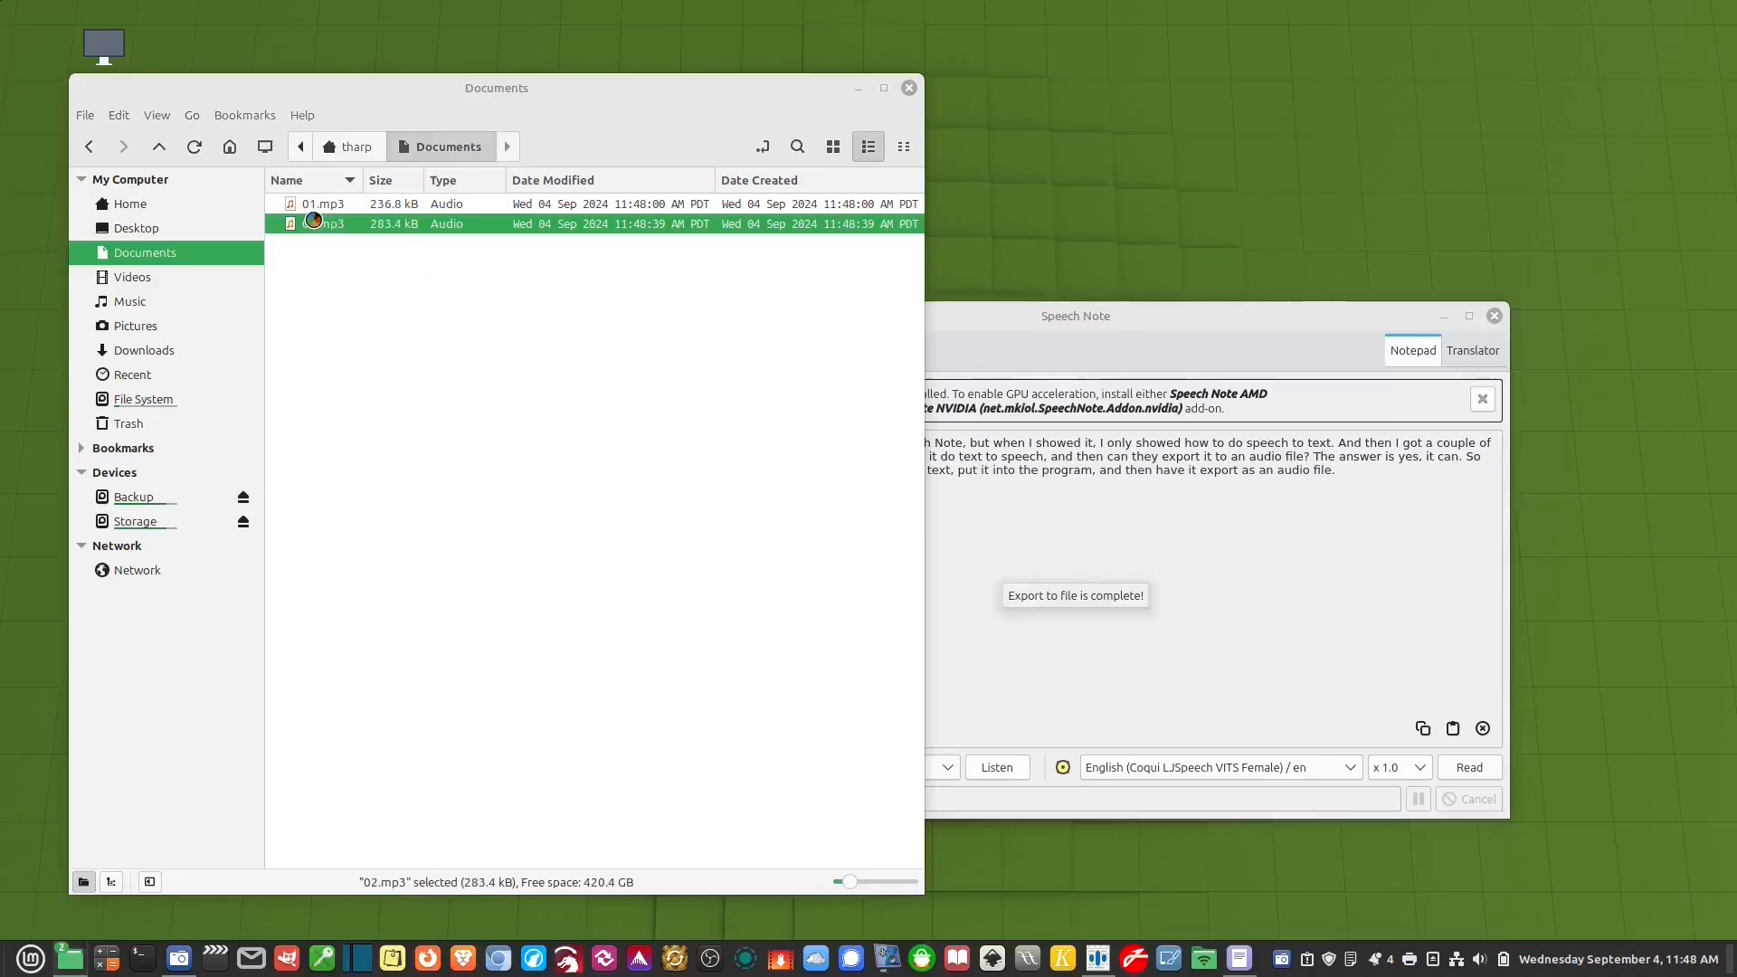
{"action": "left_click", "coordinate": [1105, 326]}
Replace the note with 'Today is Wednesday, September 4th 2024' and read it aloud
{"action": "key", "text": "ctrl+a"}
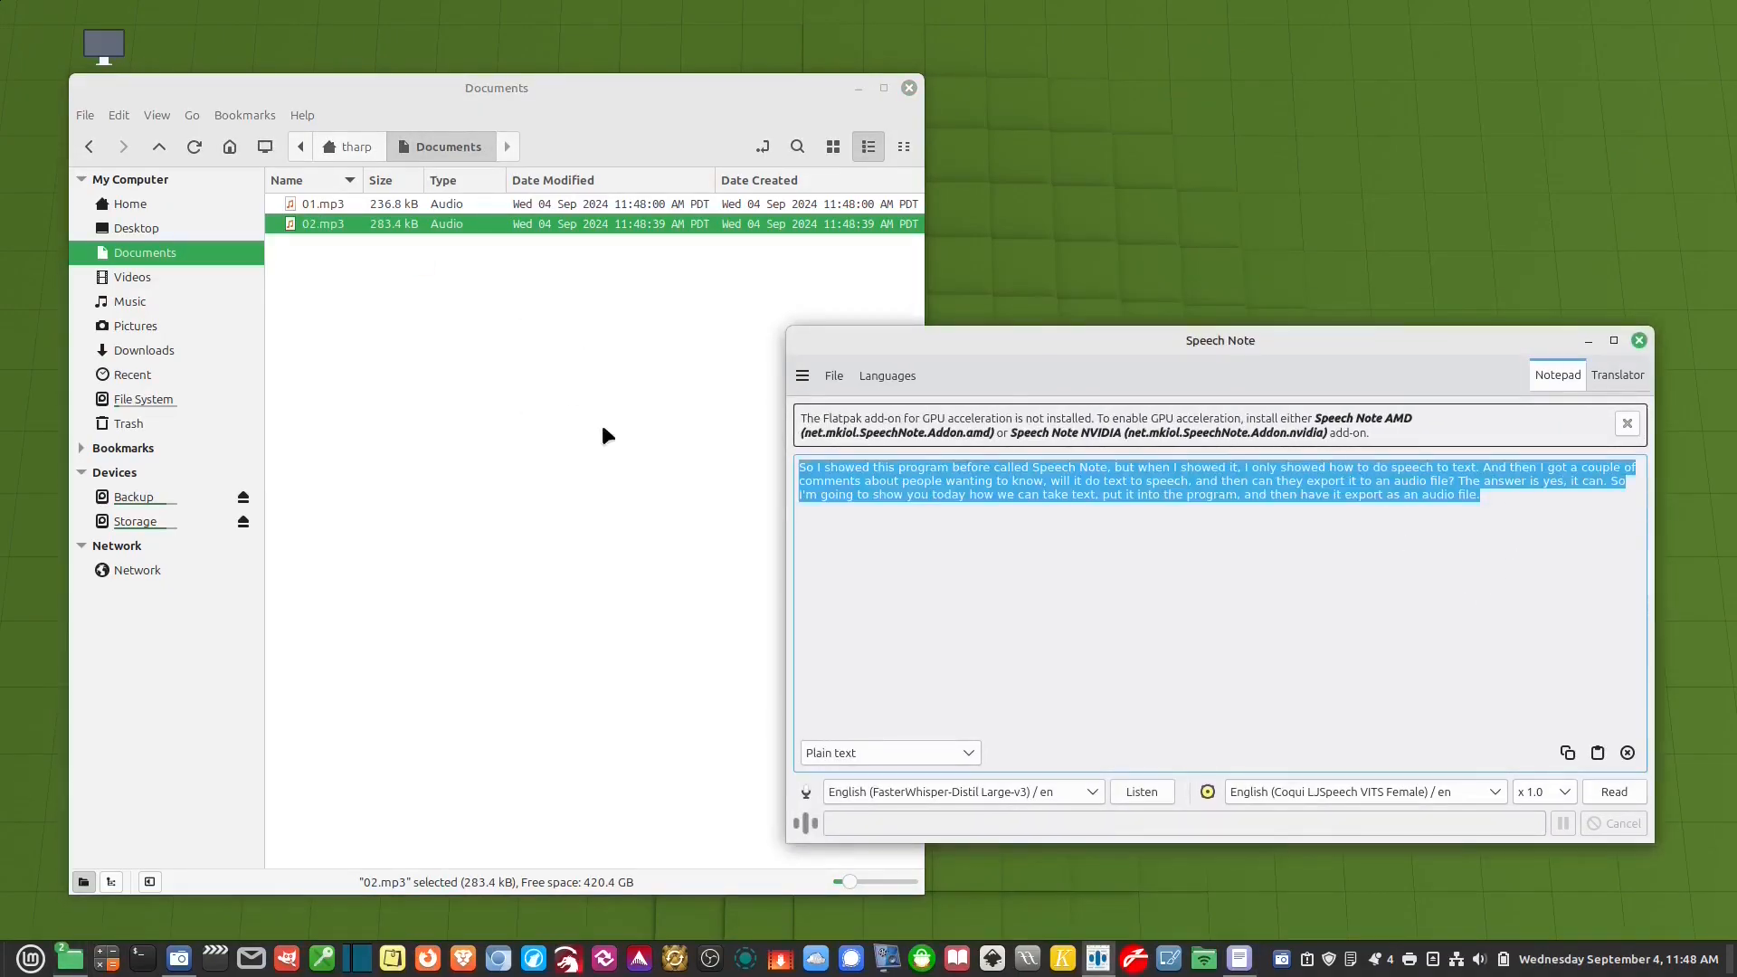
{"action": "left_click", "coordinate": [1628, 752]}
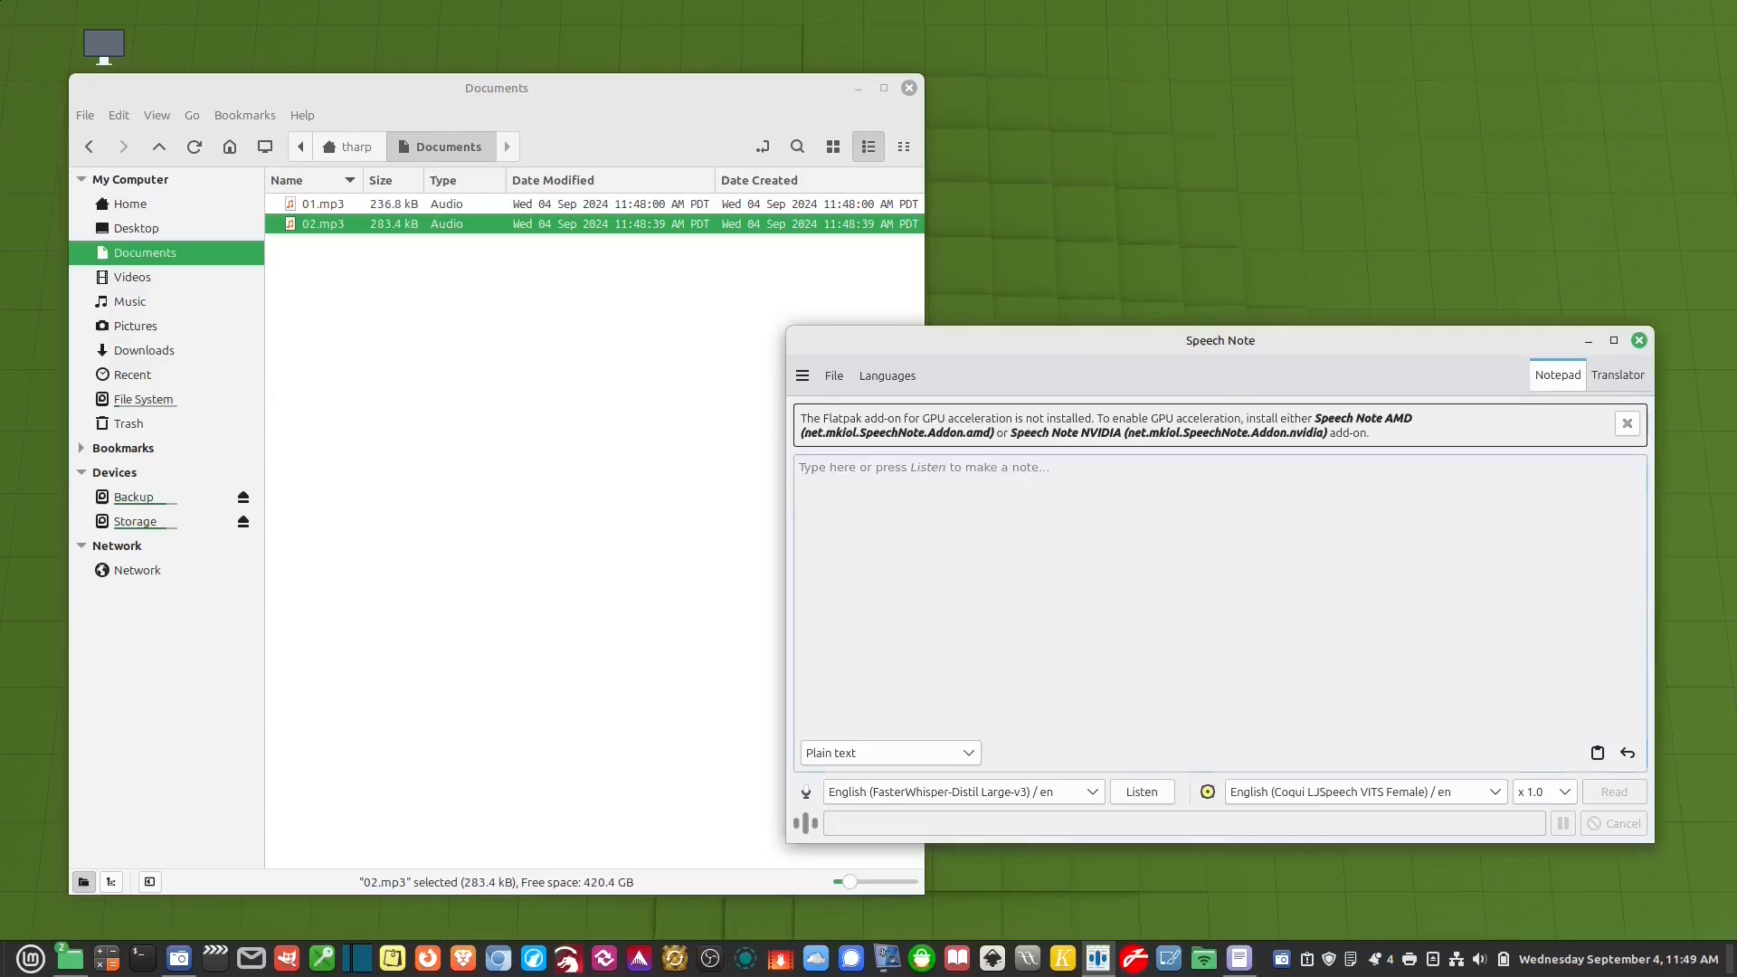
{"action": "type", "text": "Today is "}
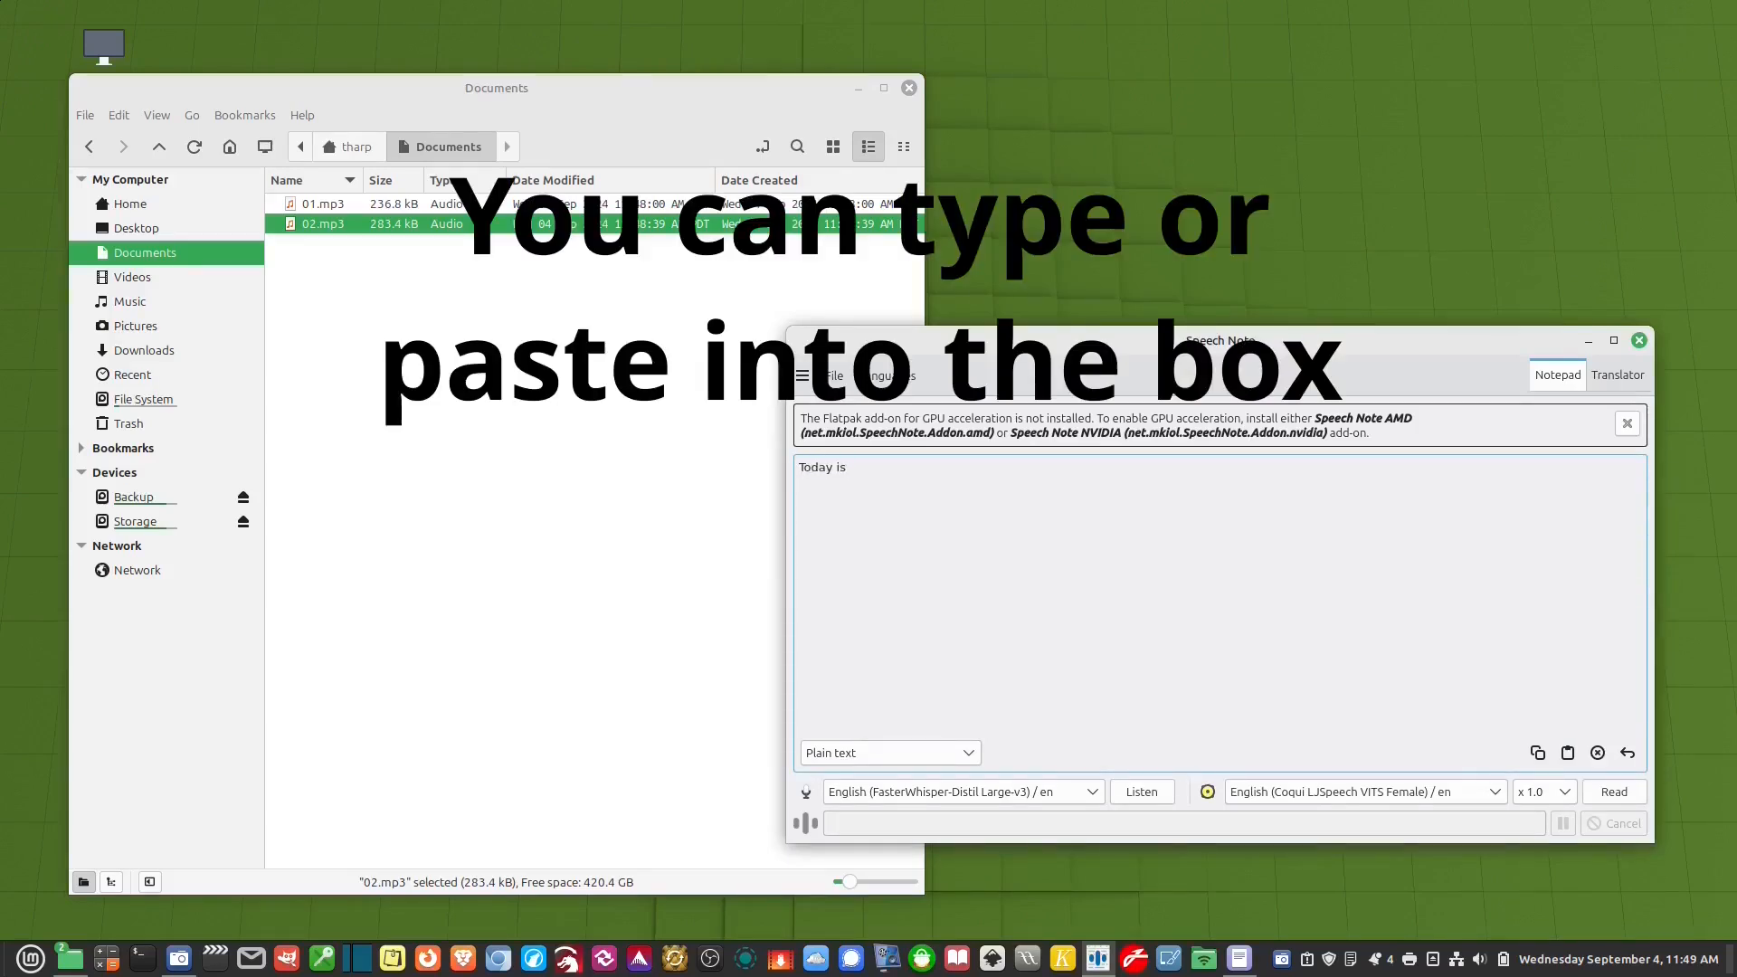
{"action": "type", "text": "Wednesday, September 4th"}
{"action": "type", "text": " 2024"}
{"action": "key", "text": "ctrl+r"}
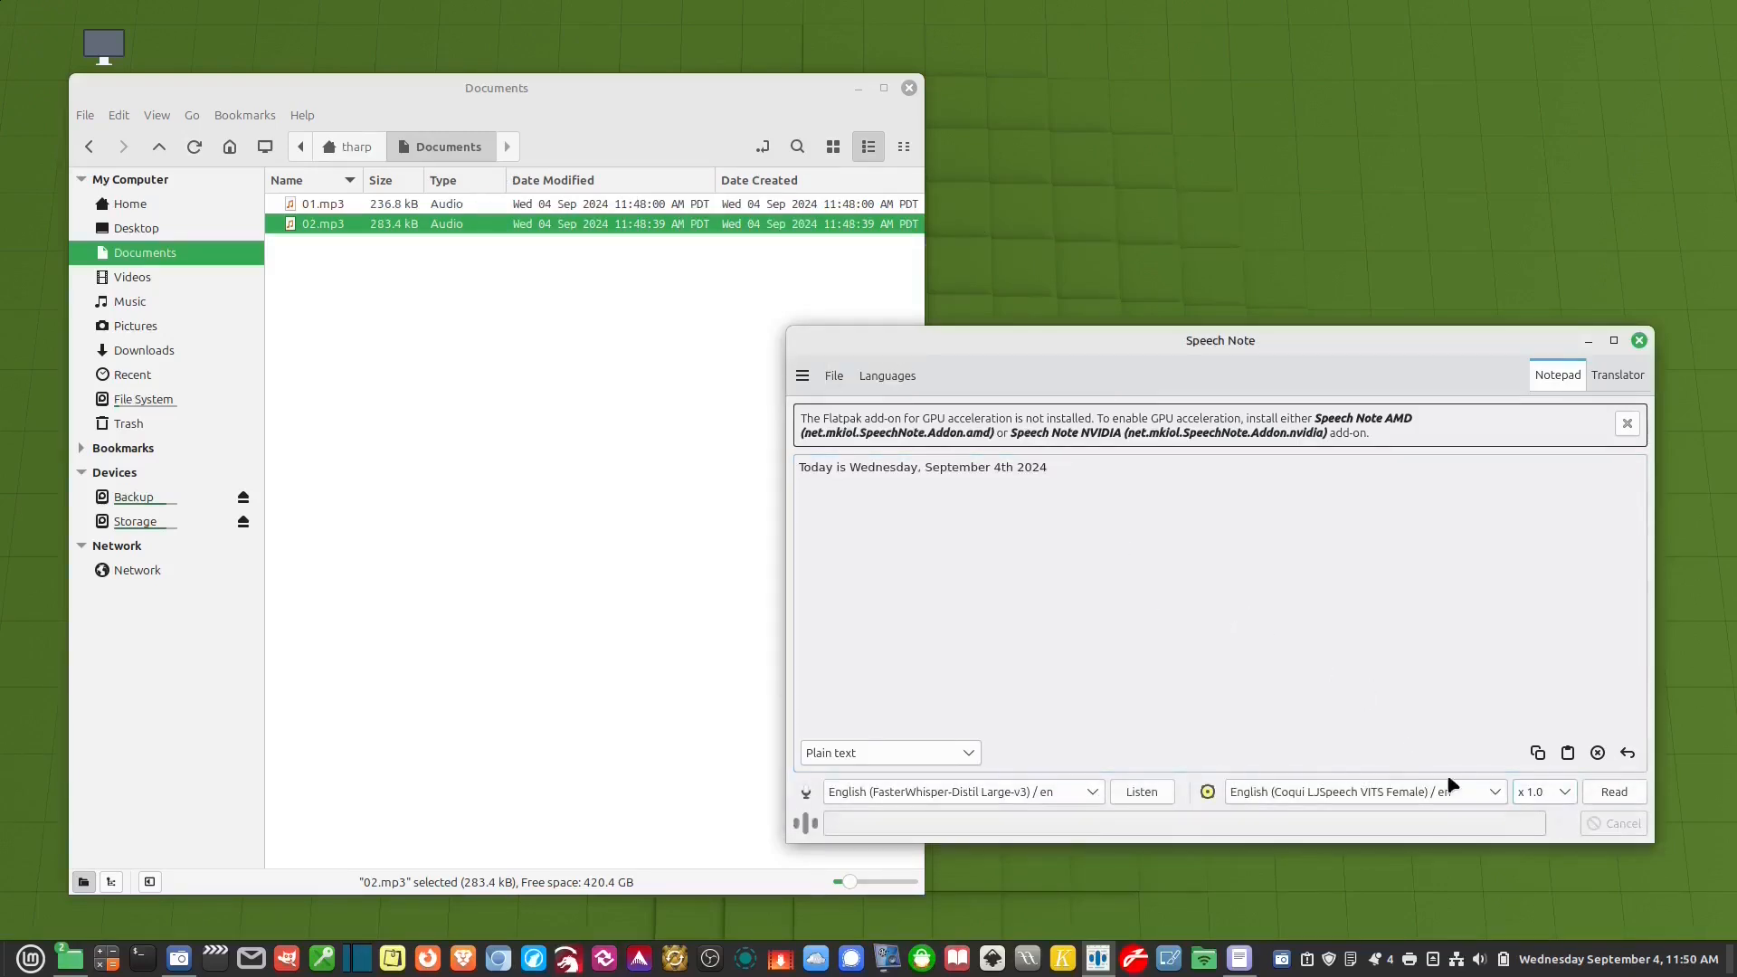
Read the date note aloud, export it as 03.mp3 in /home/tharp/Documents, and play it
{"action": "left_click", "coordinate": [1603, 792]}
{"action": "left_click", "coordinate": [835, 376]}
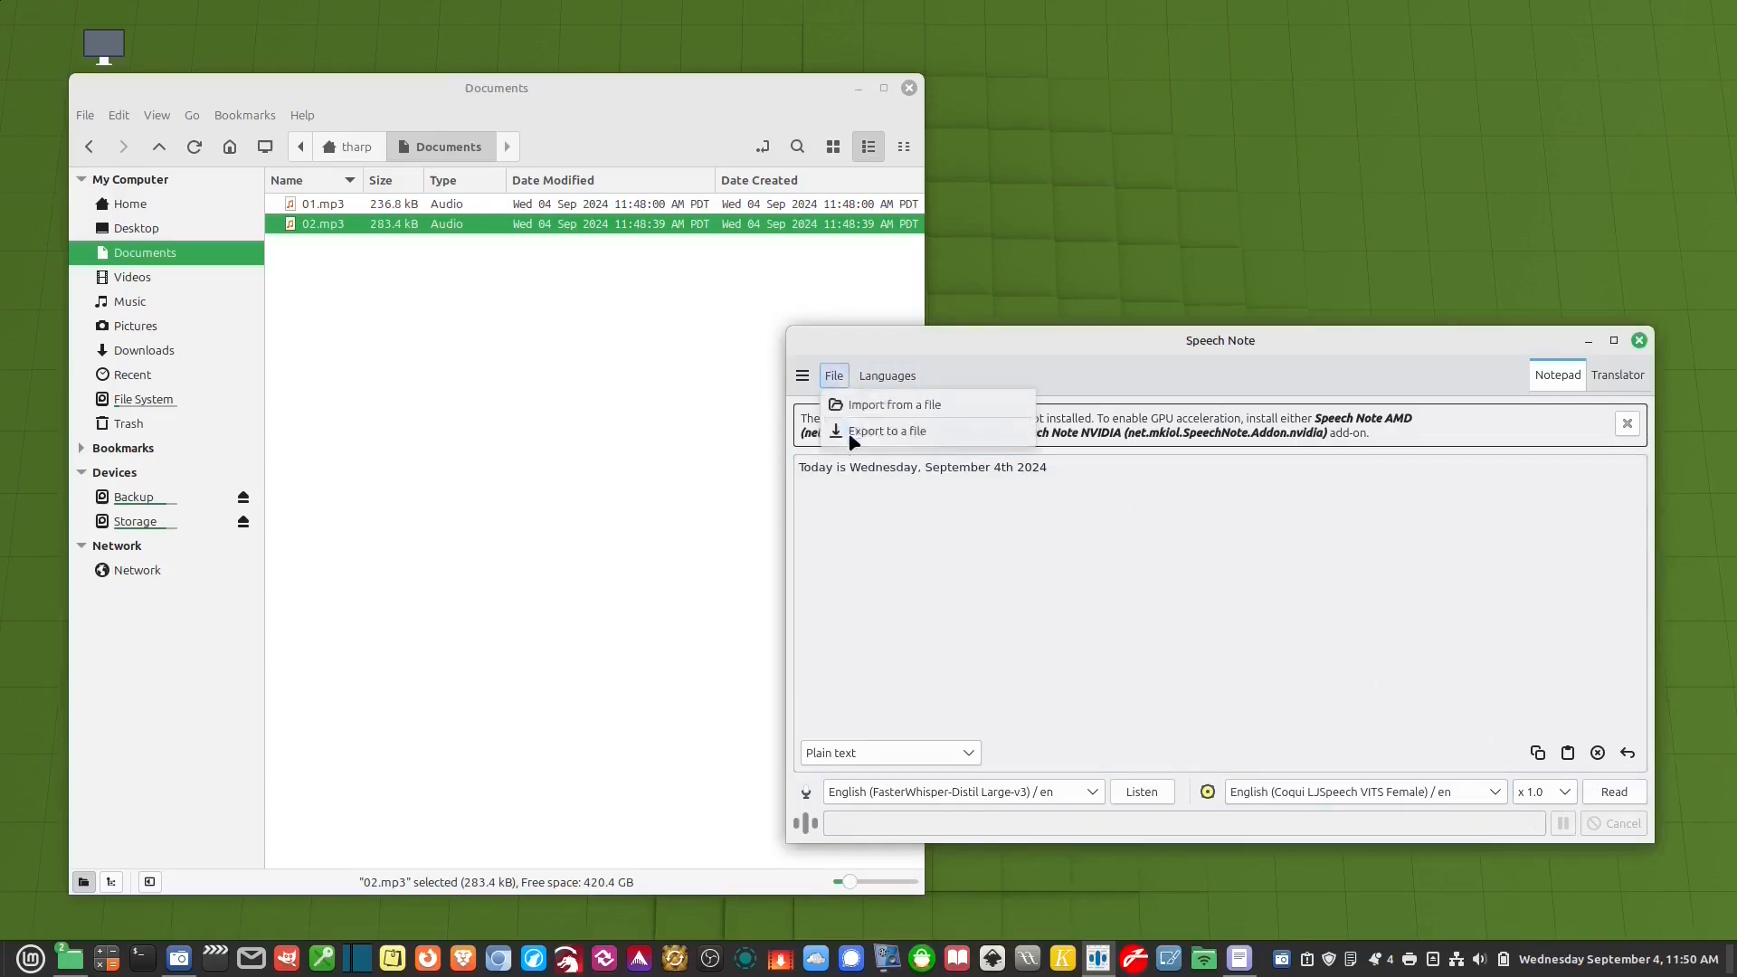
{"action": "left_click", "coordinate": [852, 435]}
{"action": "left_click", "coordinate": [1527, 740]}
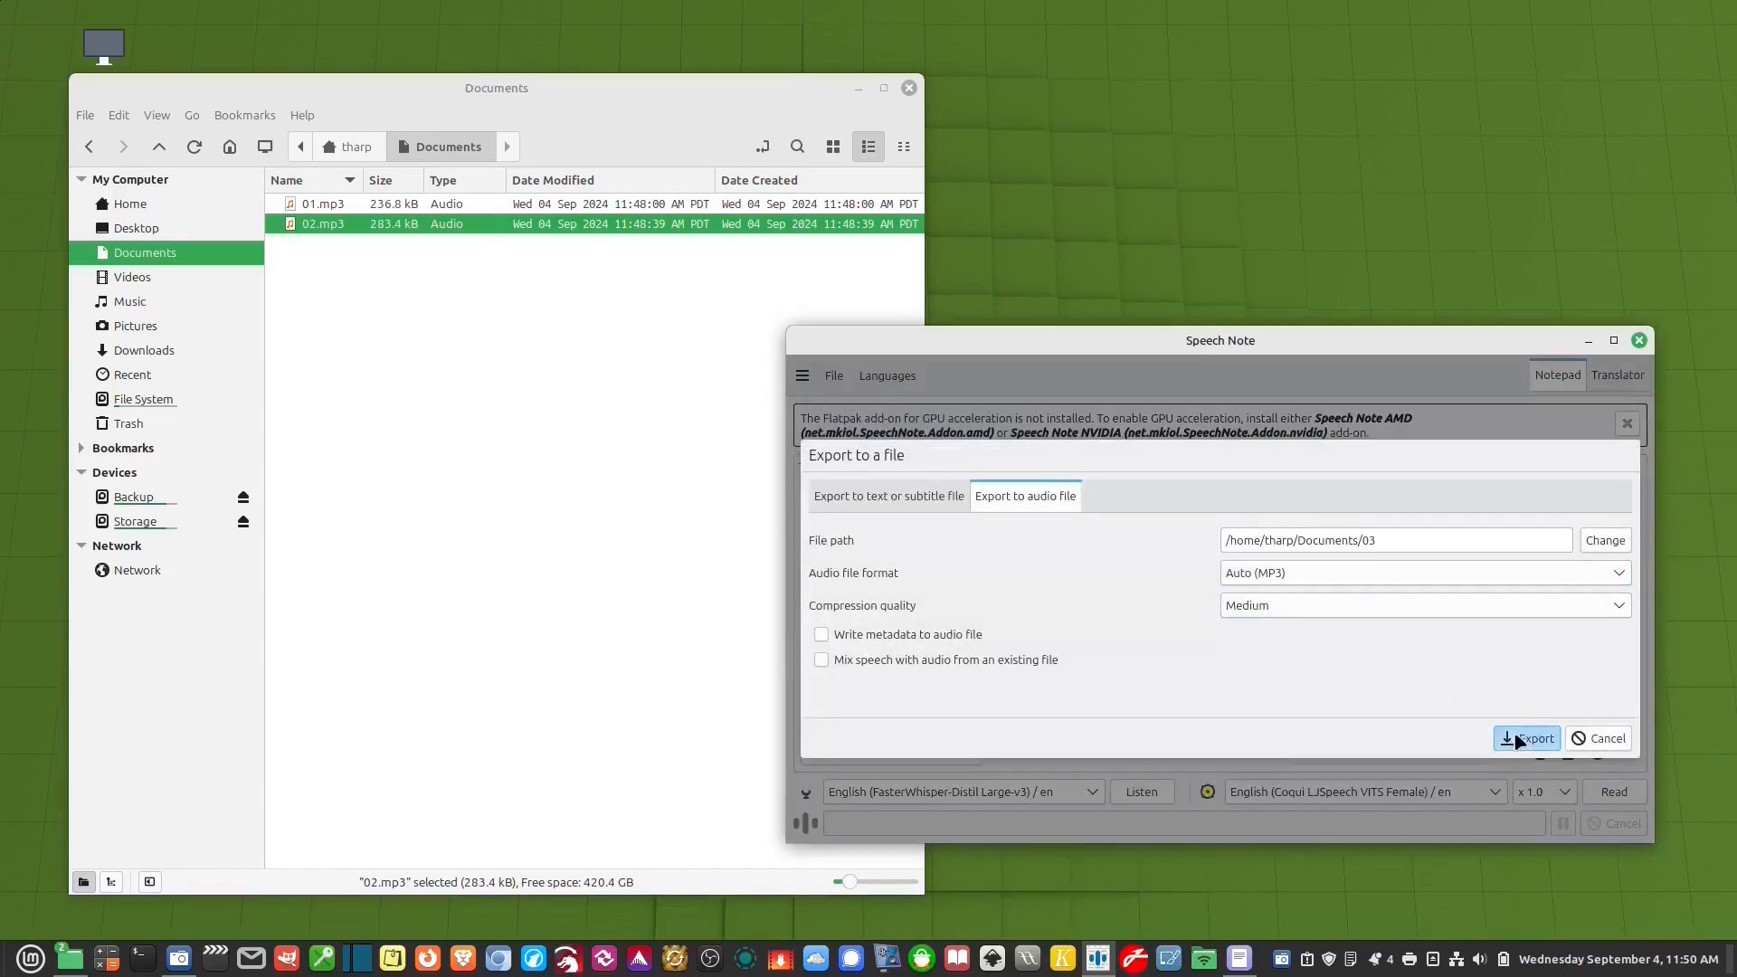
{"action": "left_click", "coordinate": [326, 244]}
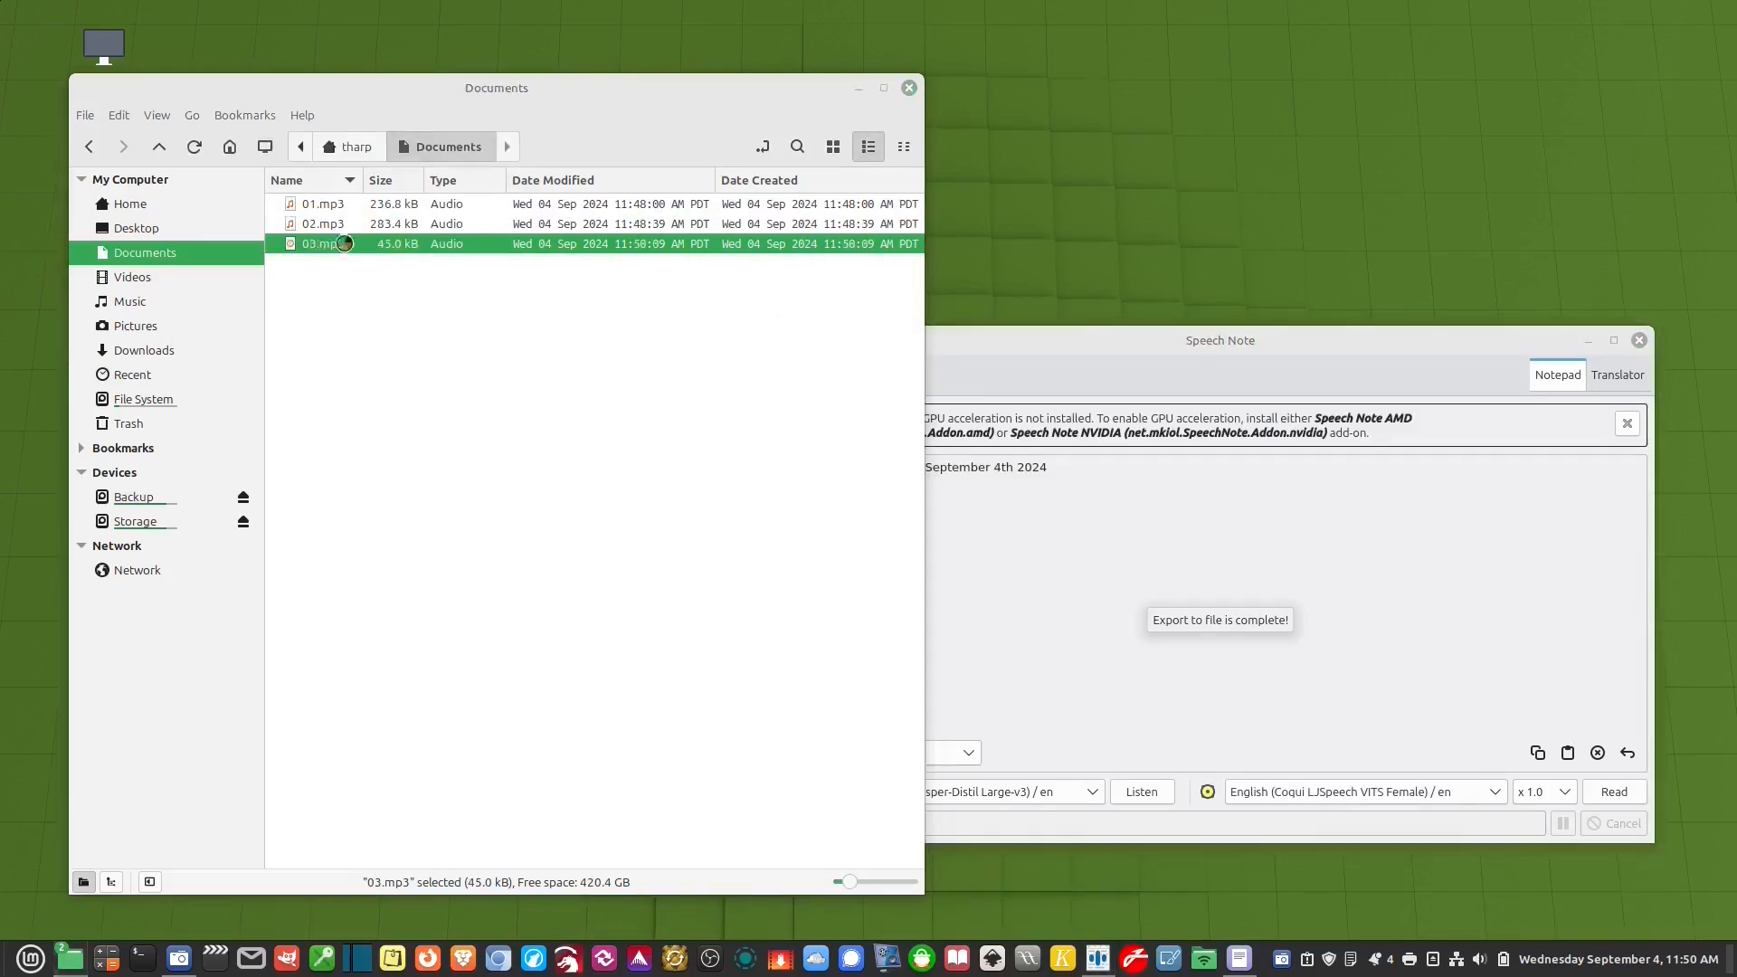
{"action": "double_click", "coordinate": [345, 244]}
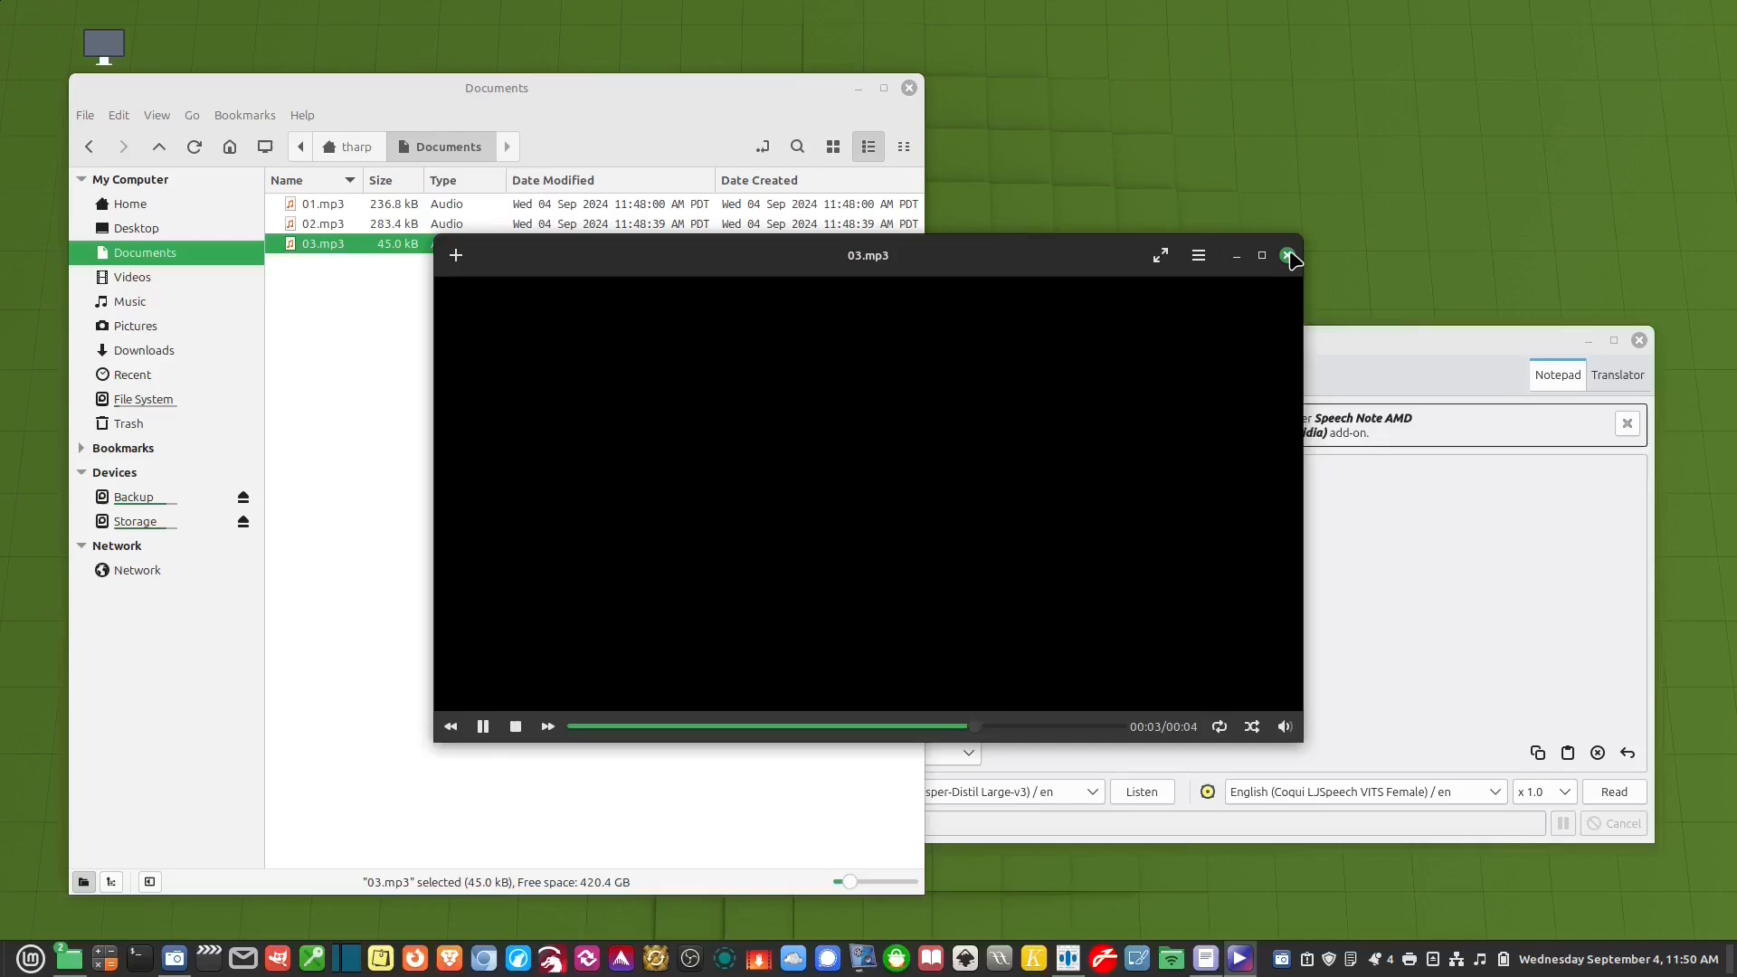
Close the media player and refocus the Speech Note text area
{"action": "left_click", "coordinate": [1289, 255]}
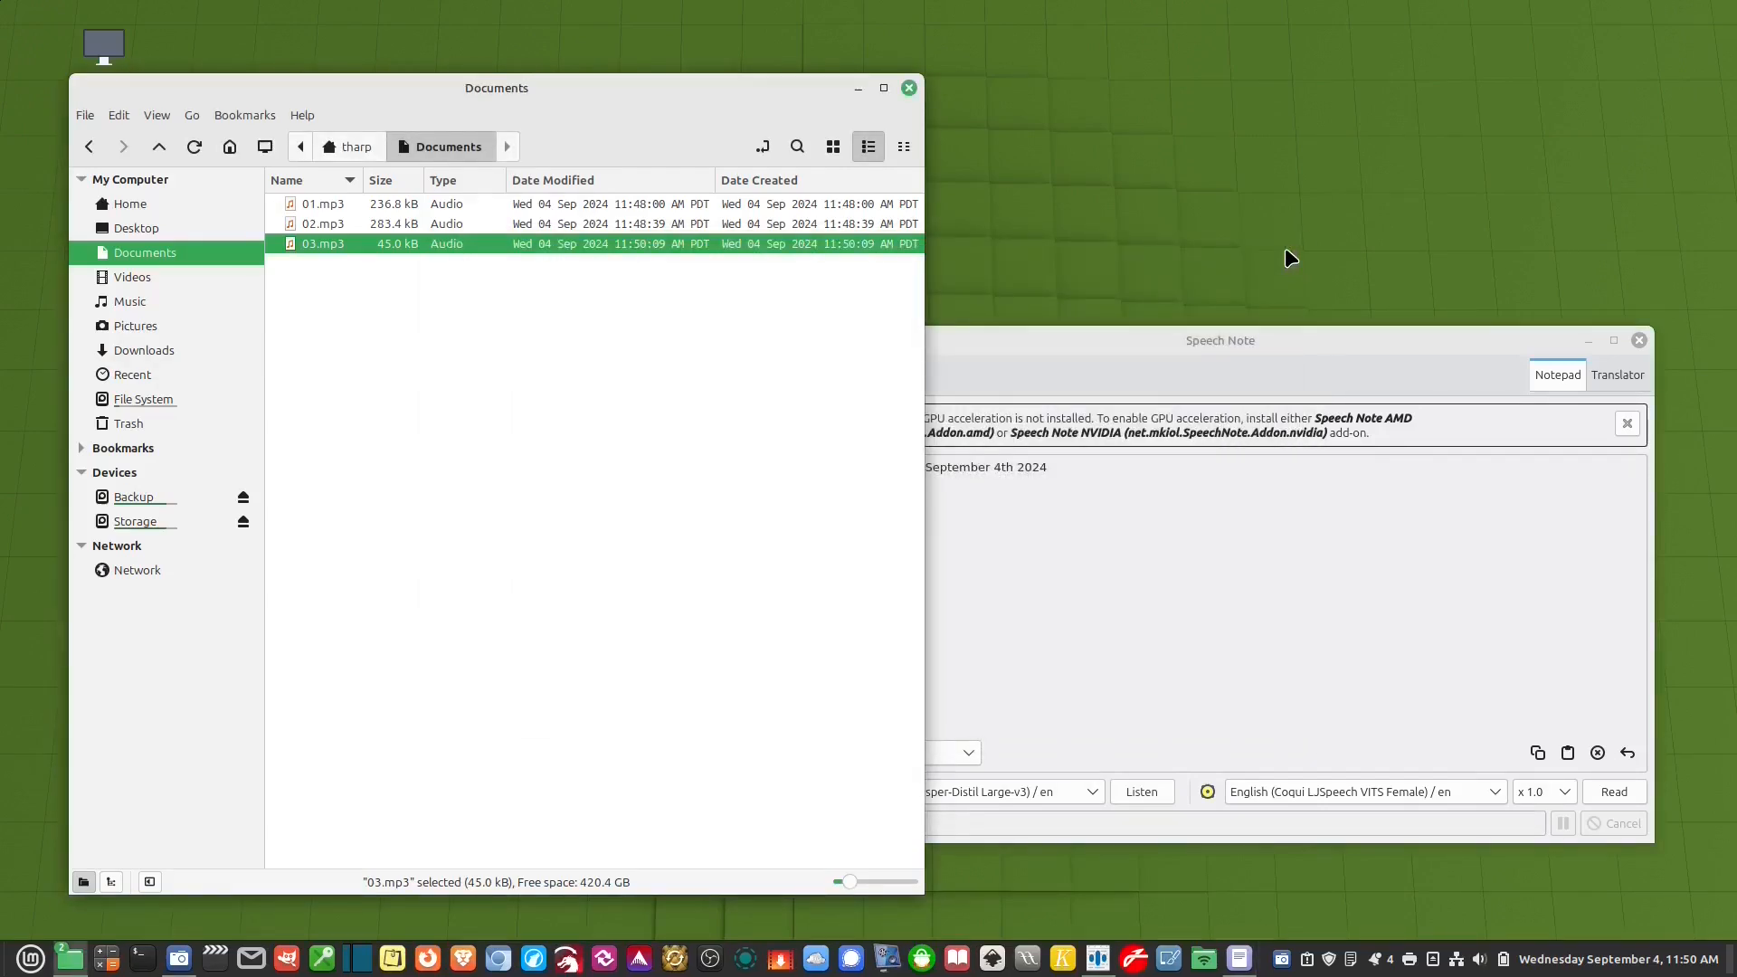
{"action": "left_click", "coordinate": [1351, 344]}
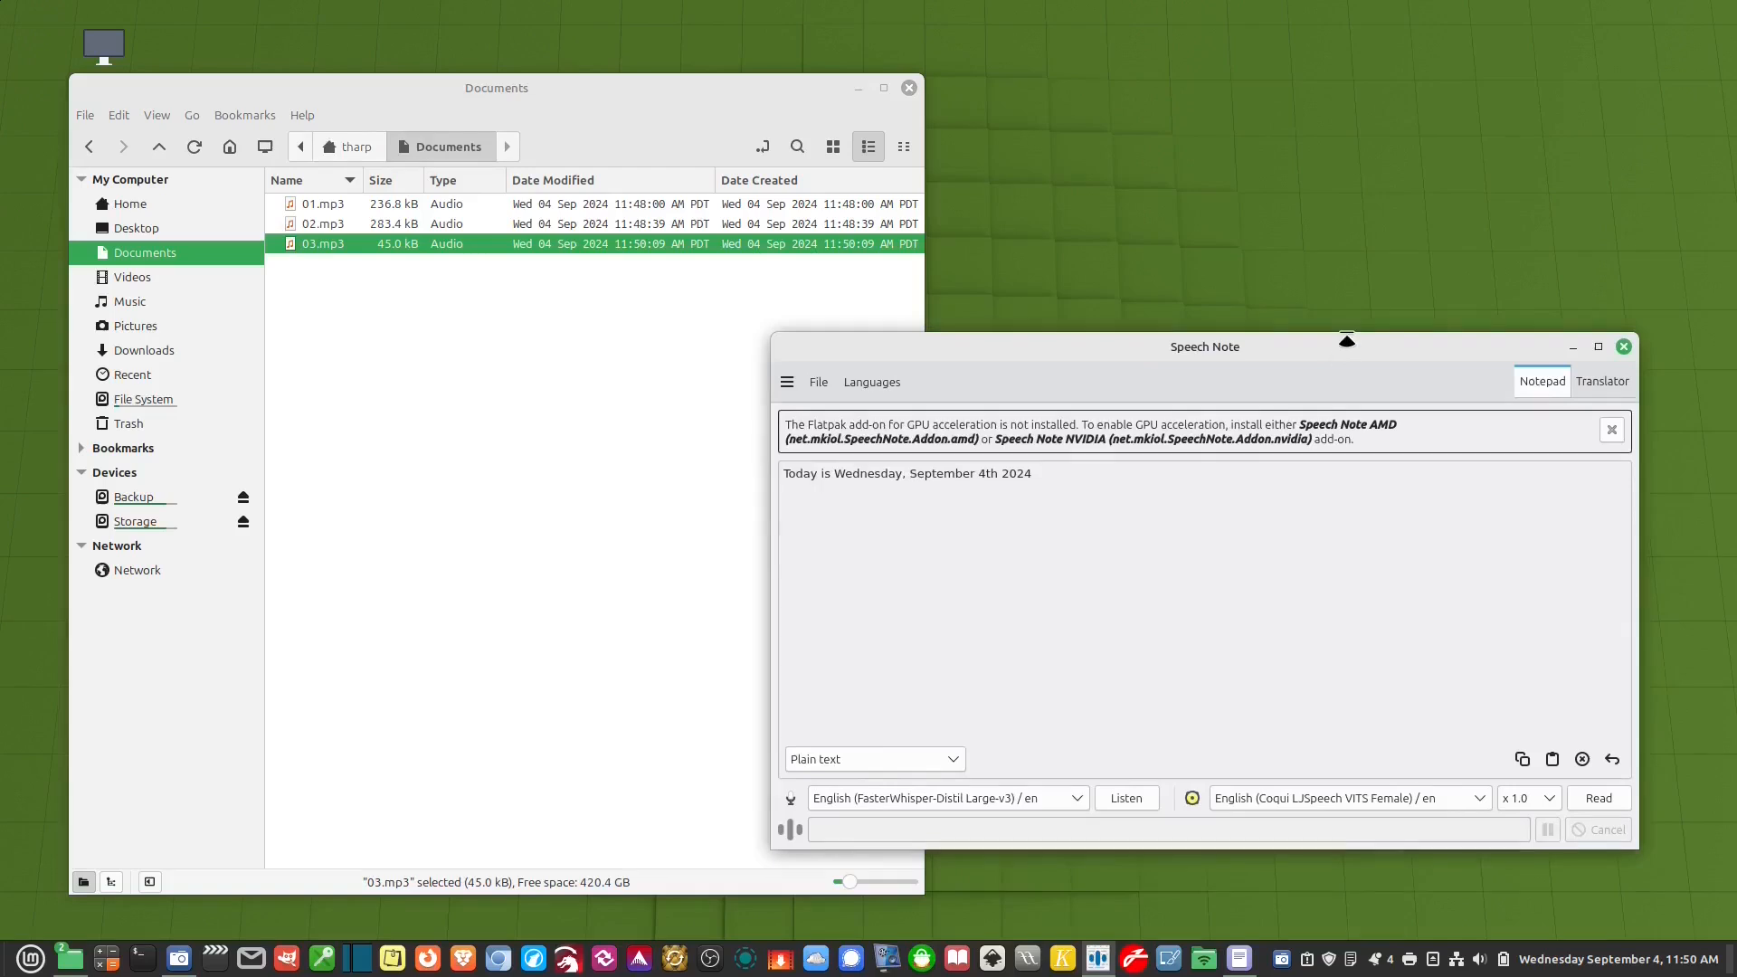
{"action": "left_click", "coordinate": [1041, 504]}
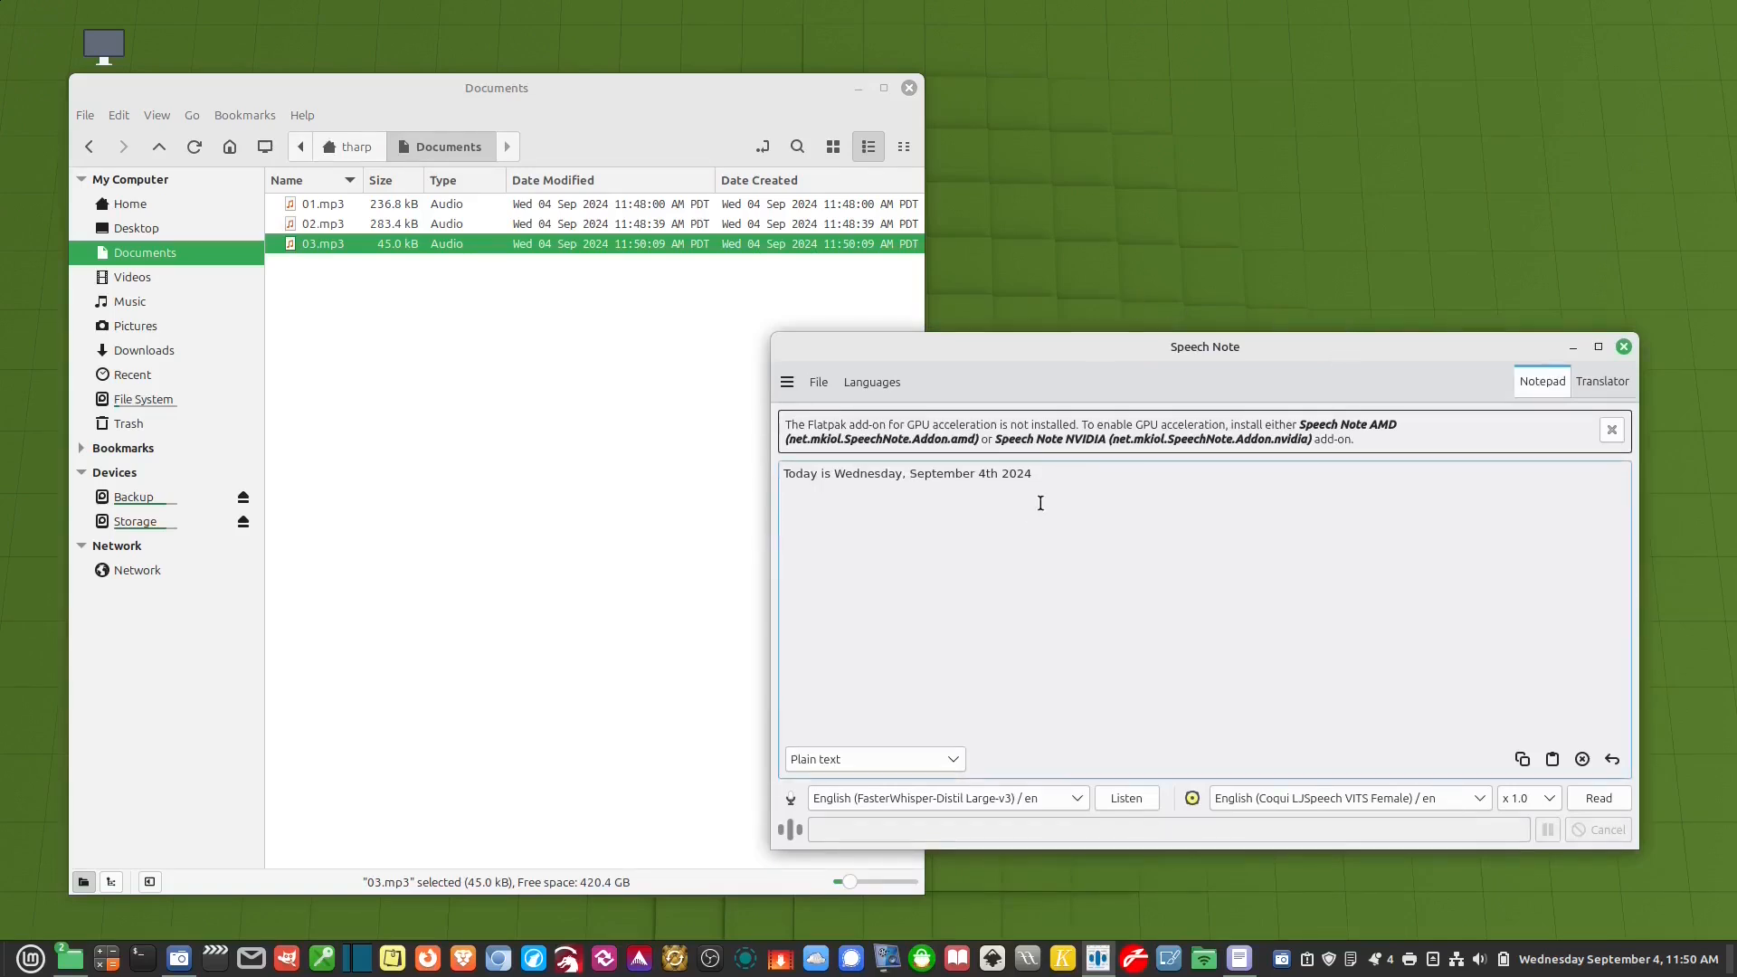